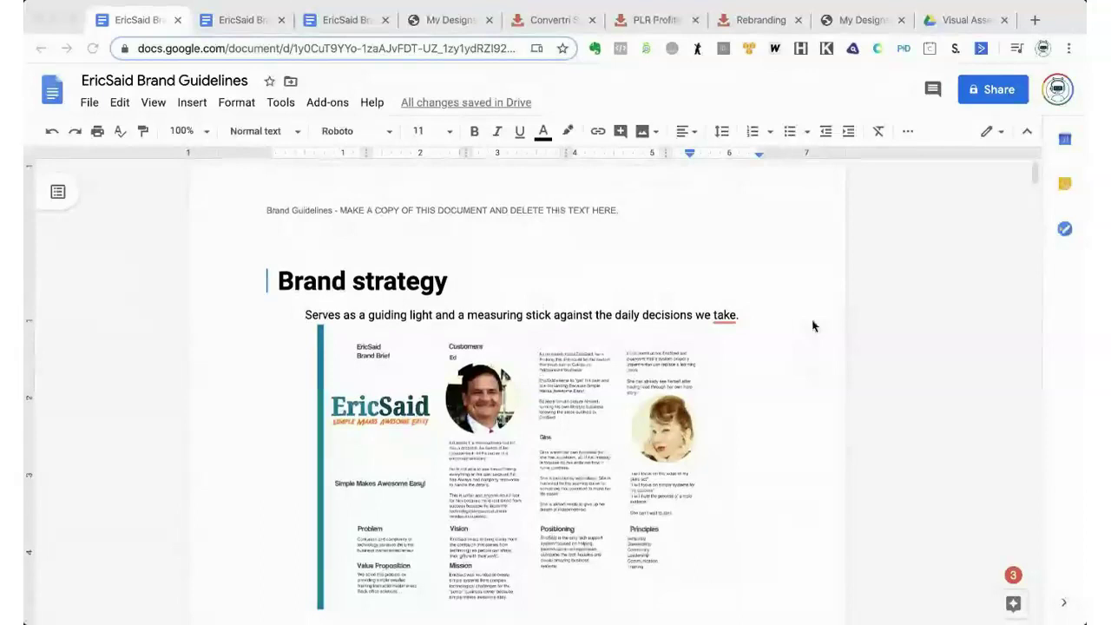
# - Open the Rebranding Assets page and look through its worksheets, logo, imagery and brand guidelines resources
pyautogui.click(562, 25)
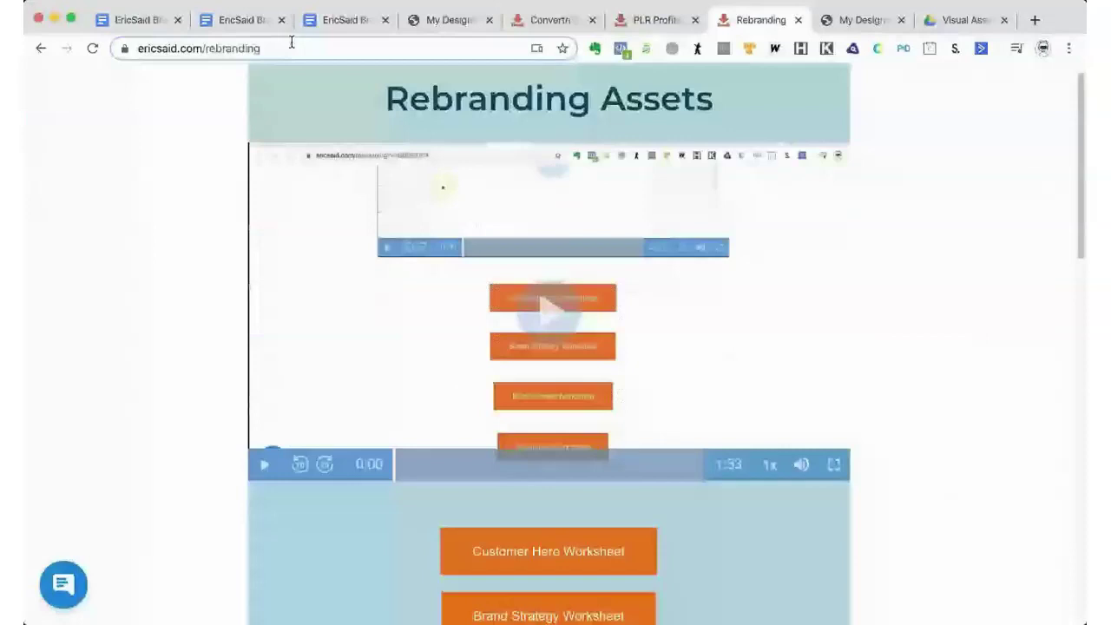
pyautogui.click(292, 42)
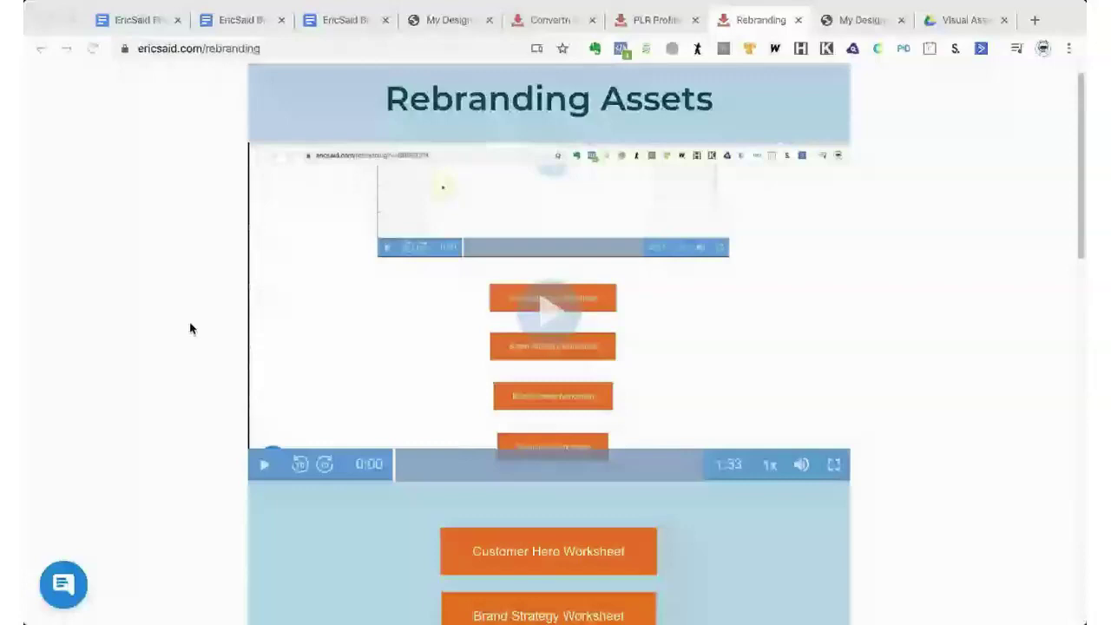
pyautogui.scroll(-1, 544, 411)
pyautogui.scroll(-20, 703, 373)
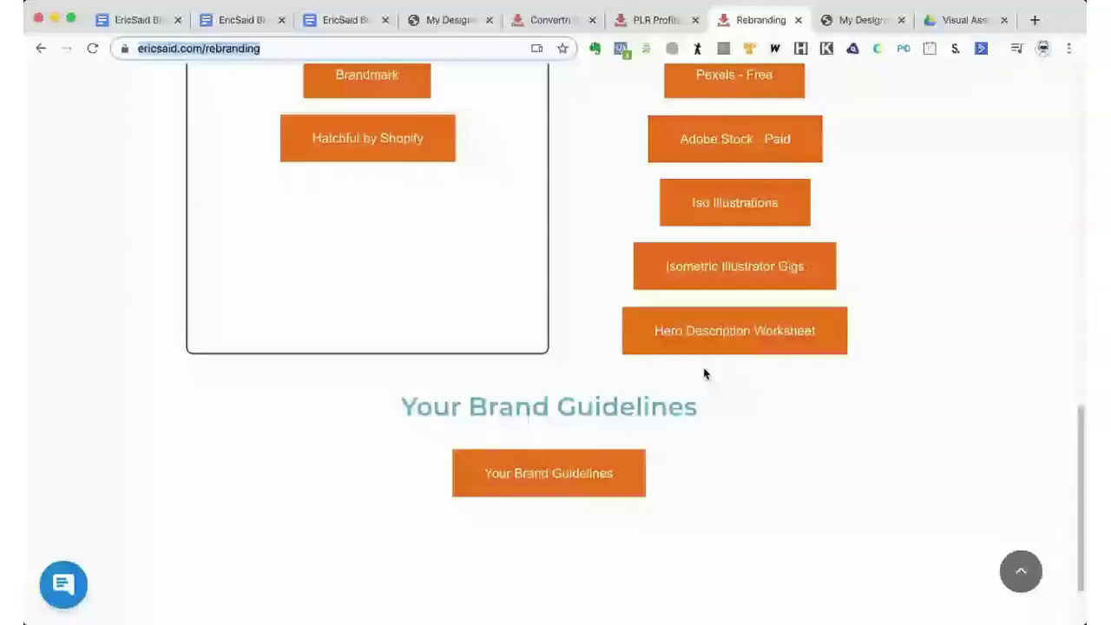
pyautogui.scroll(2, 559, 226)
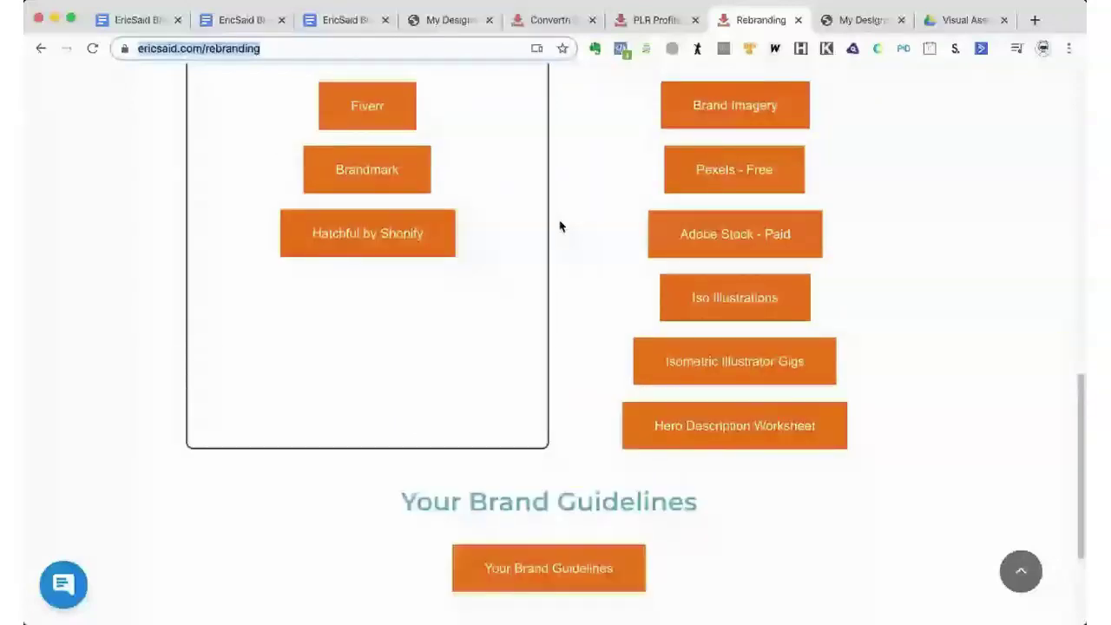
pyautogui.scroll(6, 559, 227)
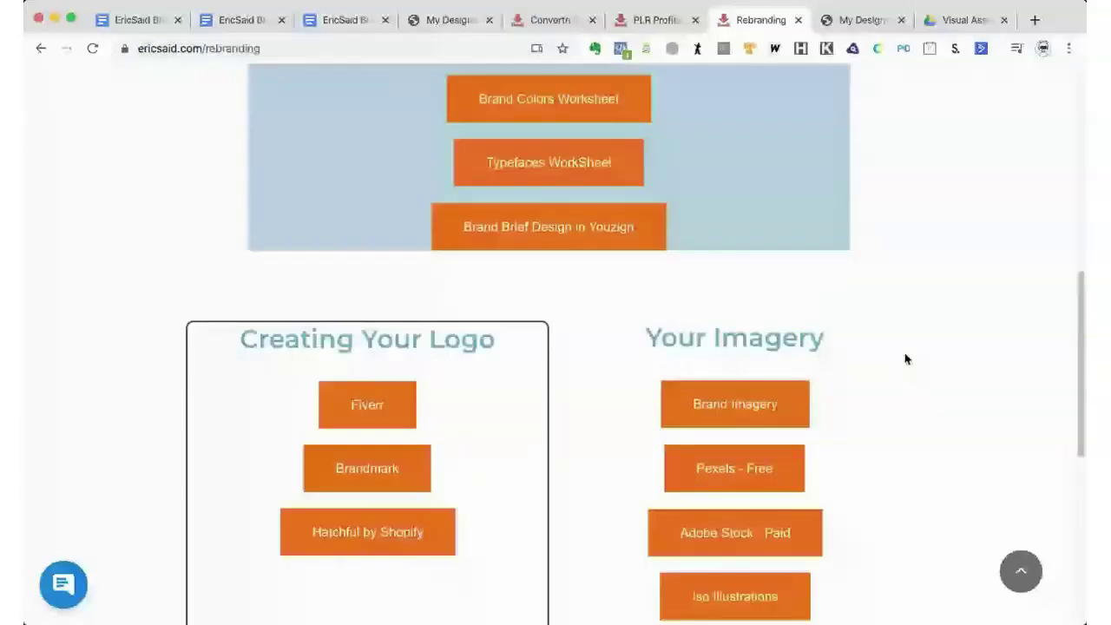
pyautogui.scroll(3, 893, 353)
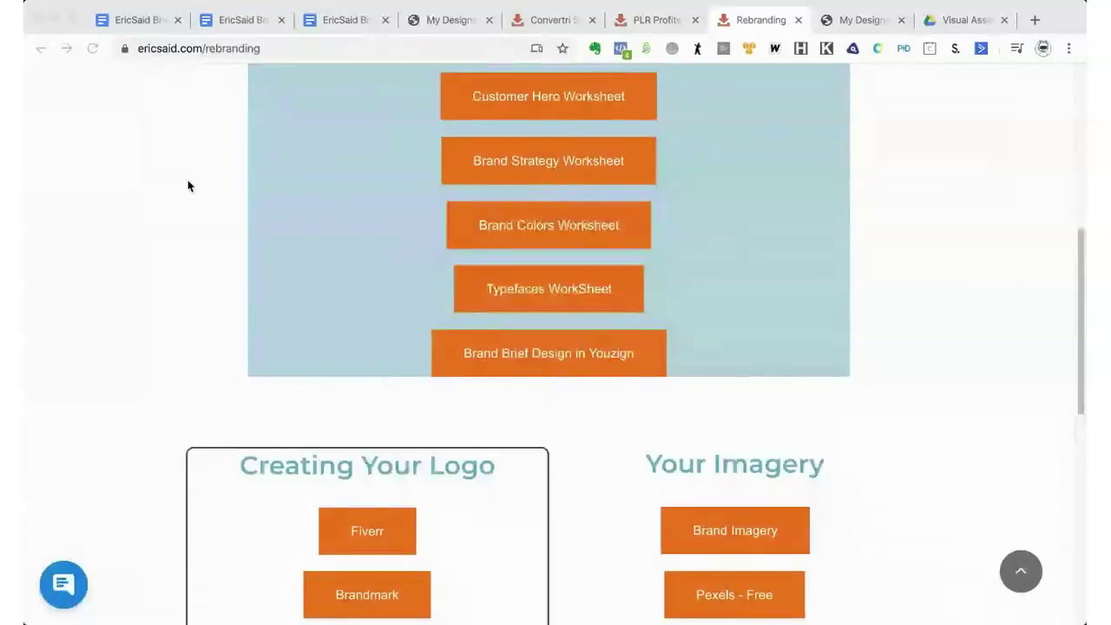
# - Switch to the EricSaid Brand Guidelines document and examine the brand brief in its Brand strategy section
pyautogui.press('super+1')
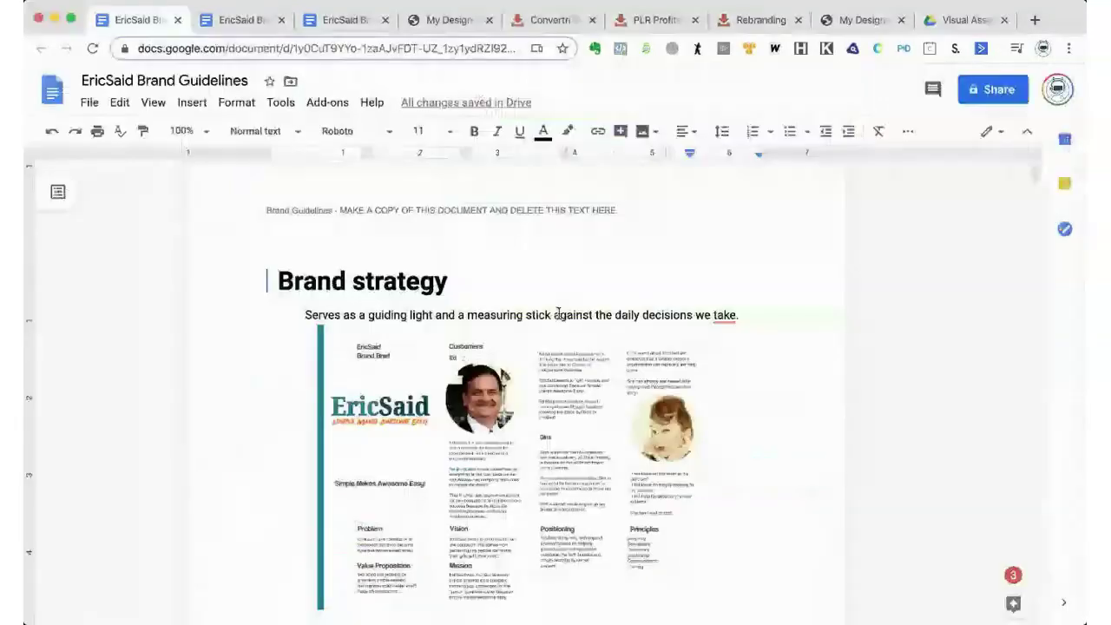
pyautogui.scroll(-1, 547, 315)
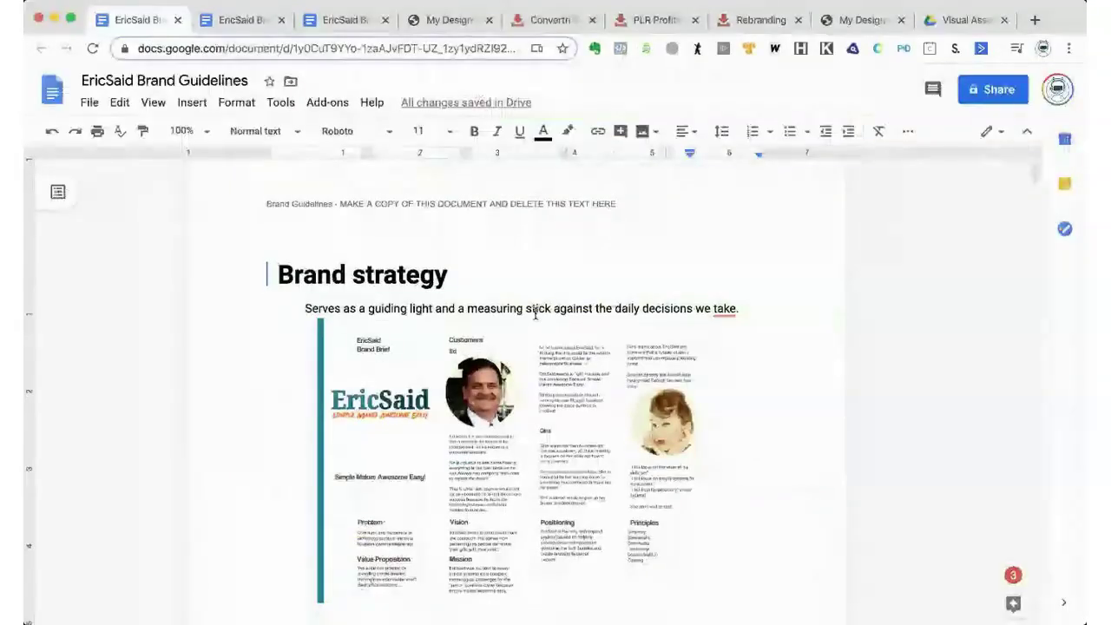
pyautogui.scroll(-1, 535, 316)
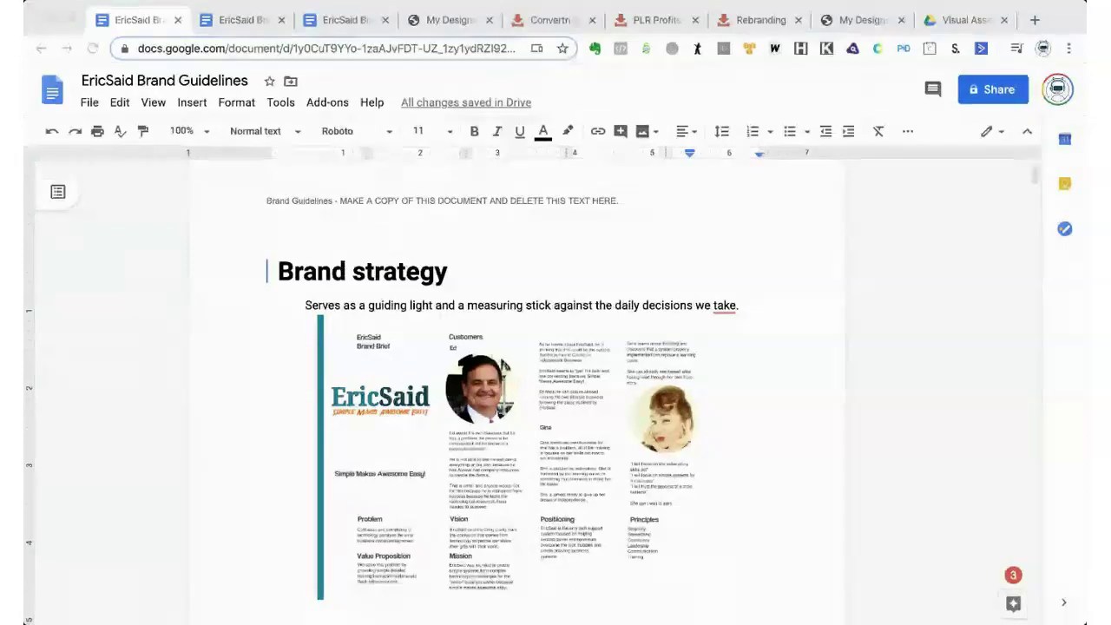
pyautogui.scroll(-1, 818, 392)
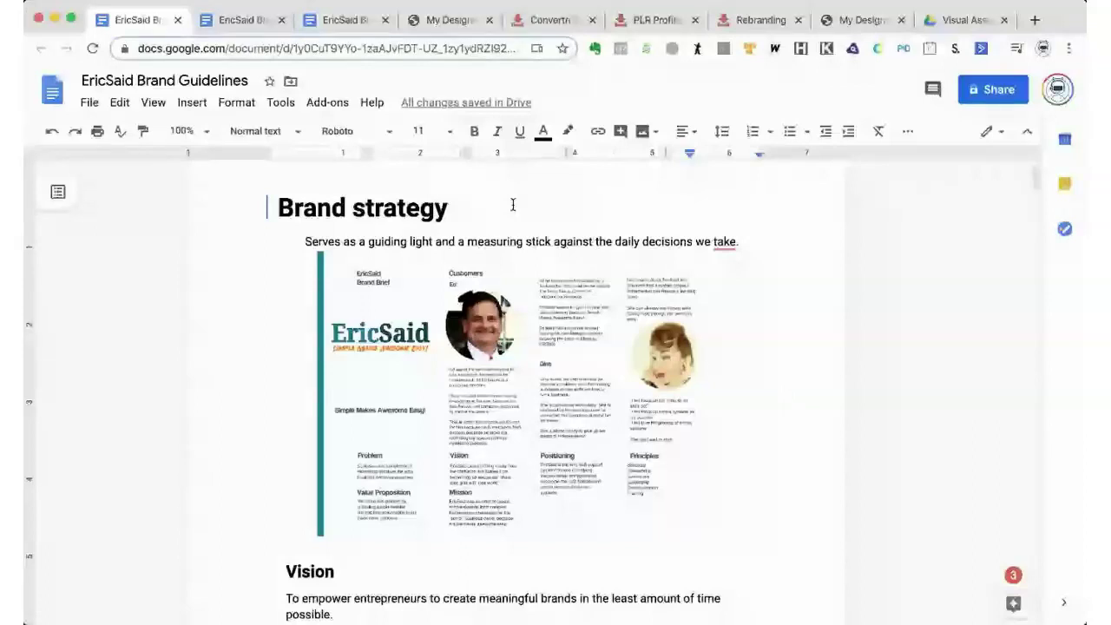
# - Open the Your Brand Guidelines template document from the Rebranding Assets page
pyautogui.hotkey('ctrl', '7')
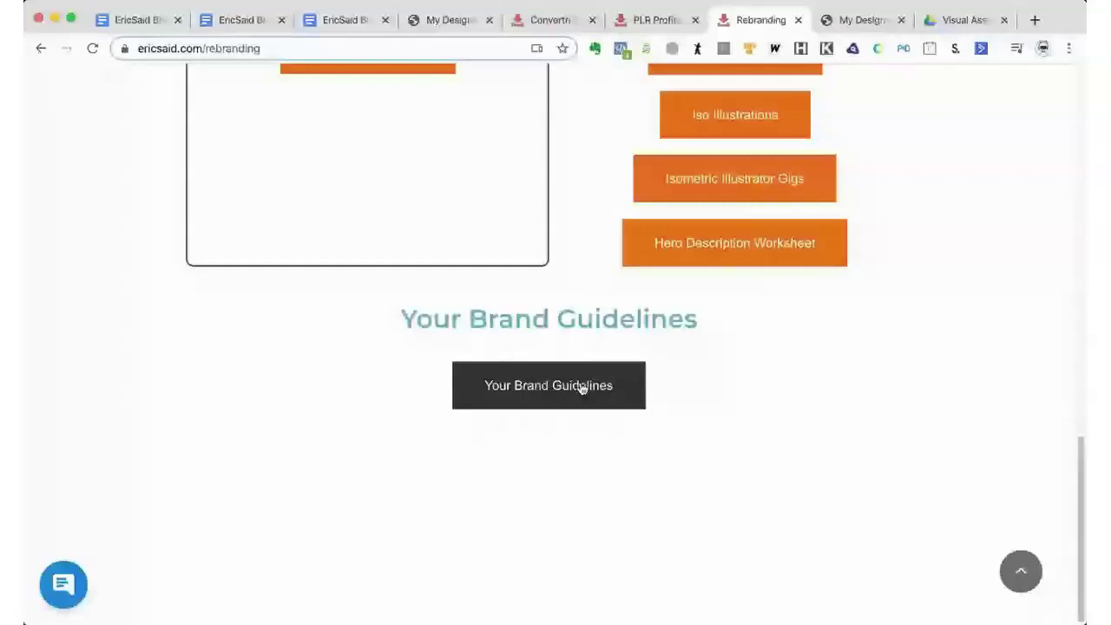
pyautogui.click(581, 388)
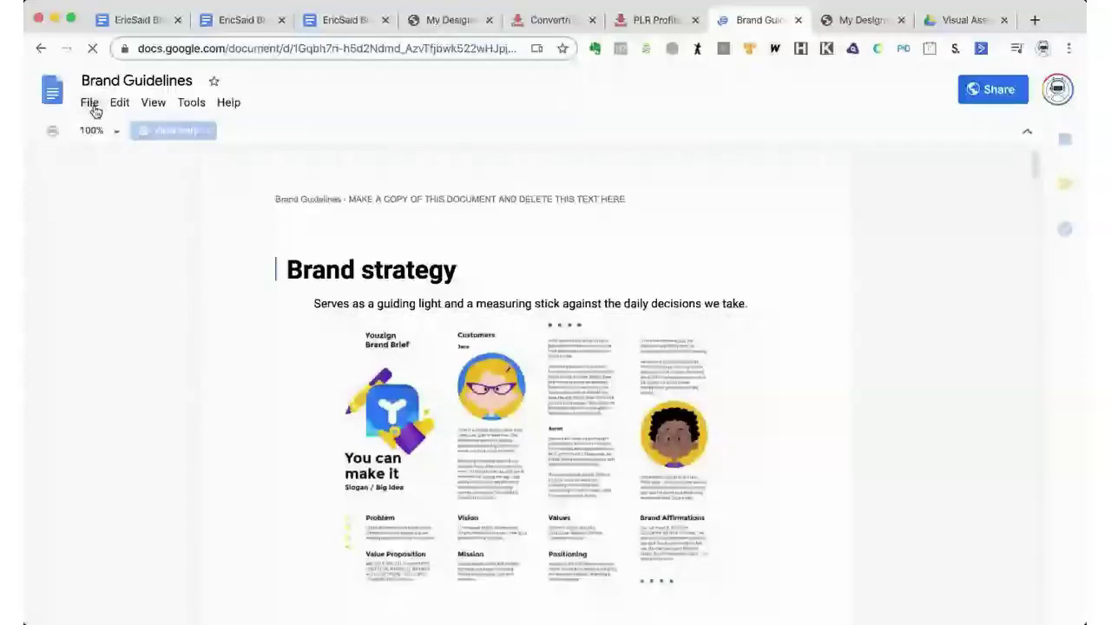
pyautogui.click(90, 104)
pyautogui.click(138, 223)
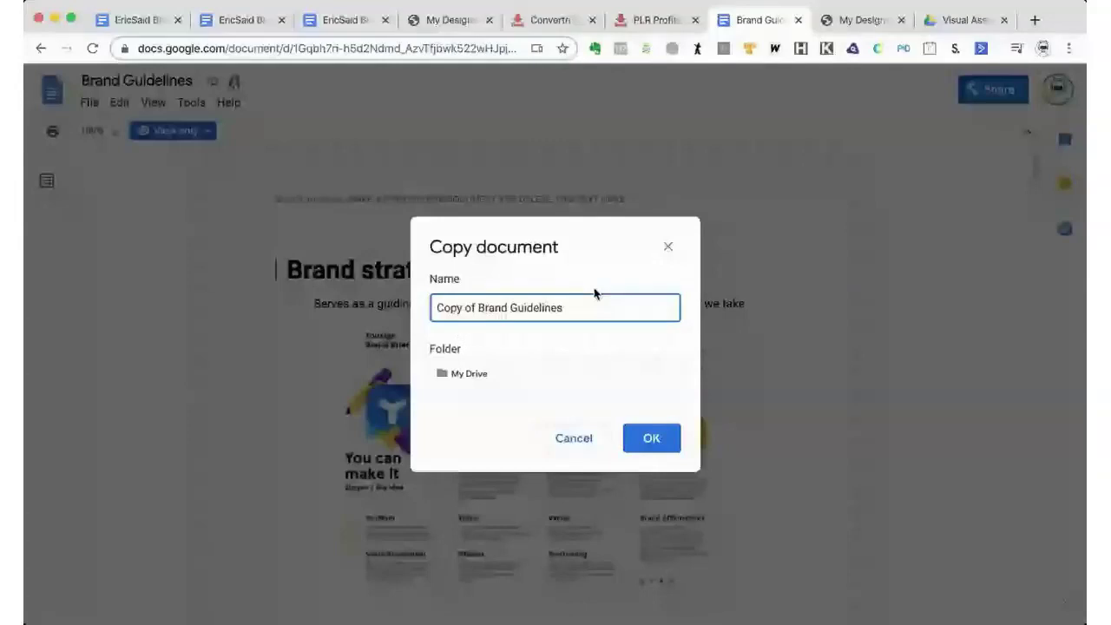
pyautogui.press('BackSpace')
pyautogui.press('BackSpace')
pyautogui.press('BackSpace')
pyautogui.press('BackSpace')
pyautogui.press('BackSpace')
pyautogui.press('BackSpace')
pyautogui.press('BackSpace')
pyautogui.press('BackSpace')
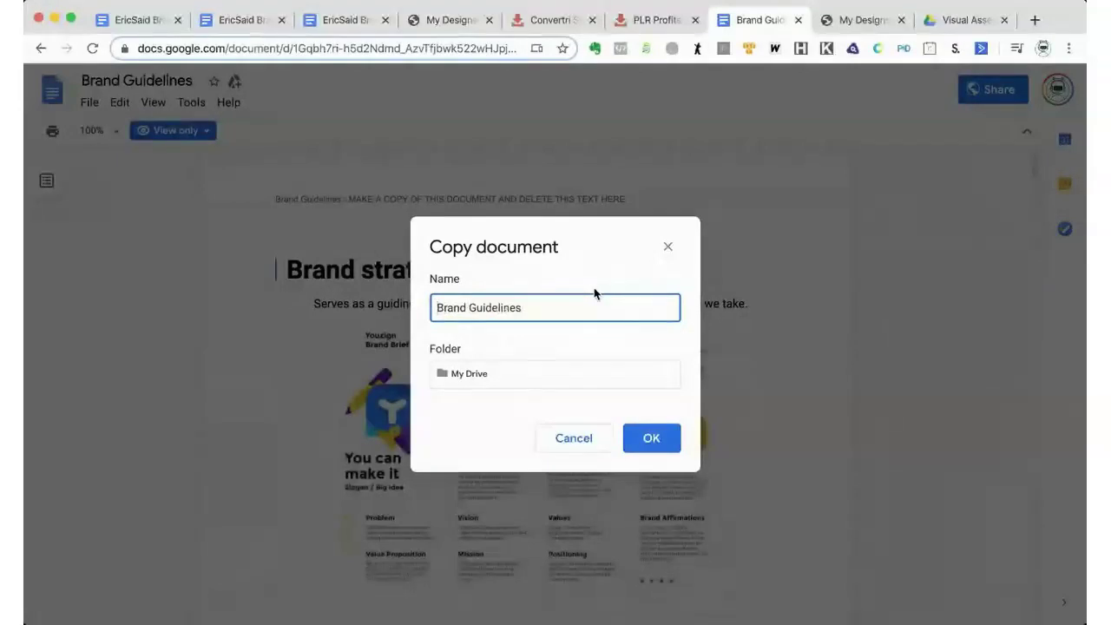
pyautogui.click(572, 439)
# - Return from the template to the Rebranding Assets page and look over its worksheet links
pyautogui.press('super+bracketleft')
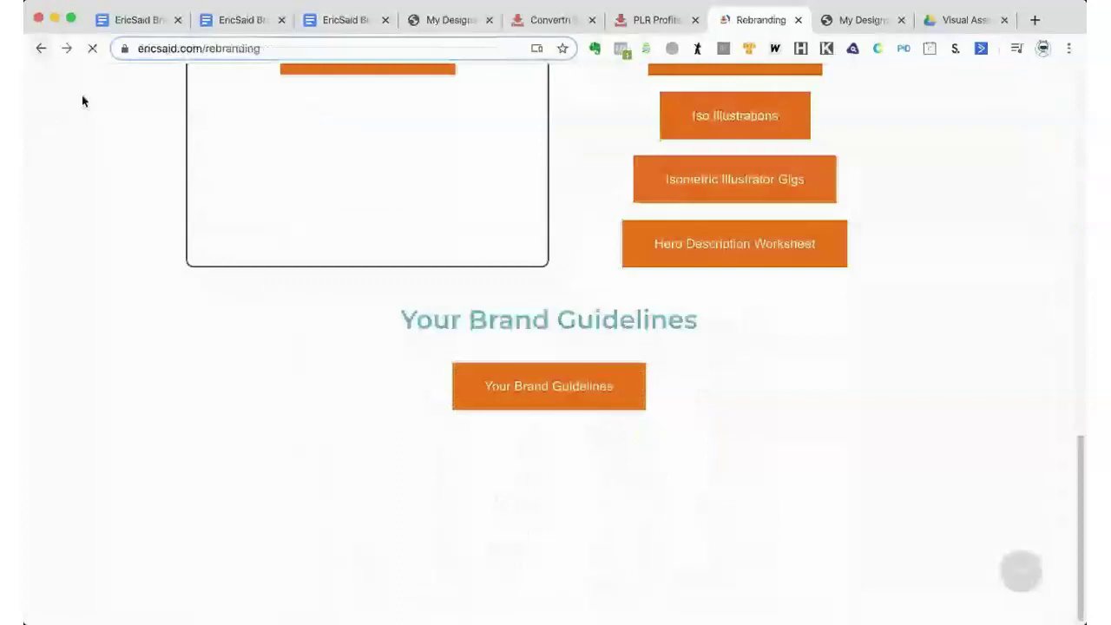
pyautogui.click(669, 226)
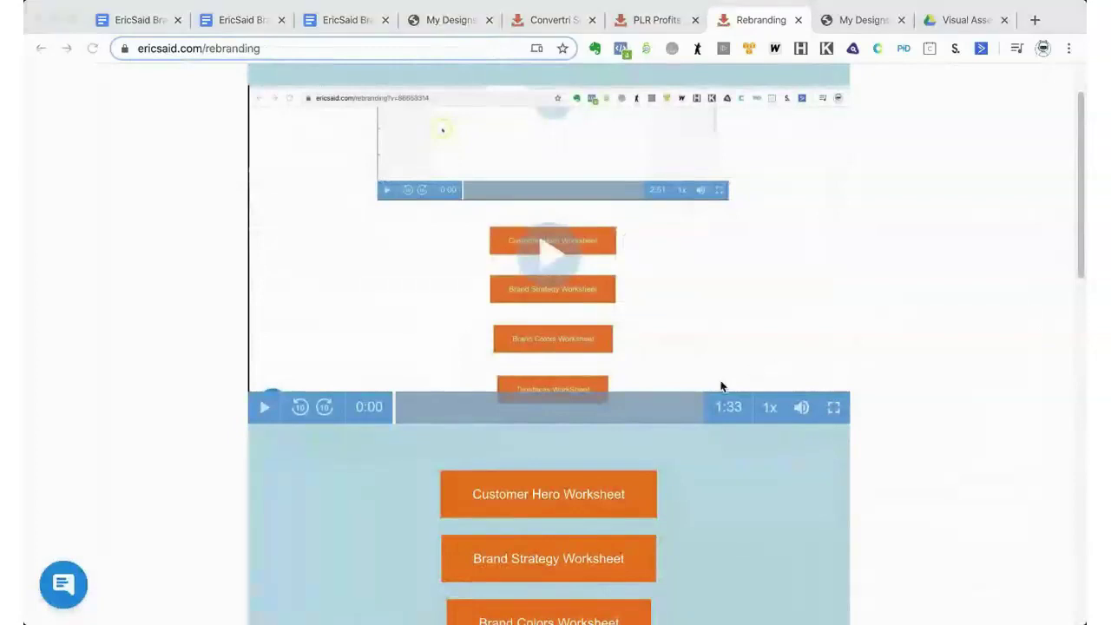
pyautogui.scroll(-1, 720, 382)
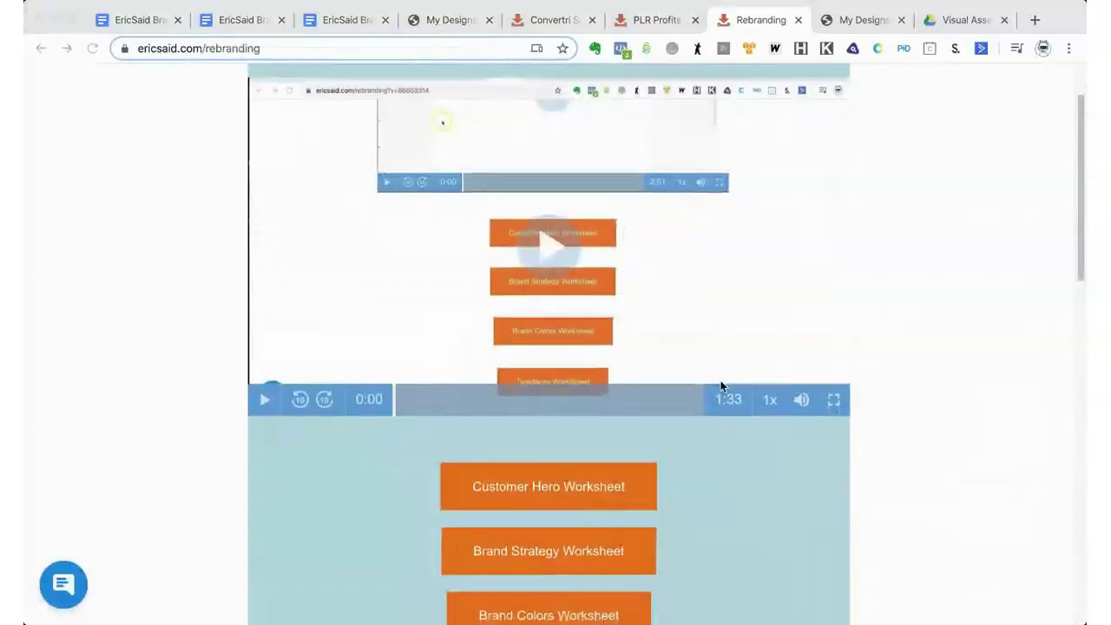
# - Return to the EricSaid Brand Guidelines document and select the brand brief image under Brand strategy
pyautogui.click(124, 28)
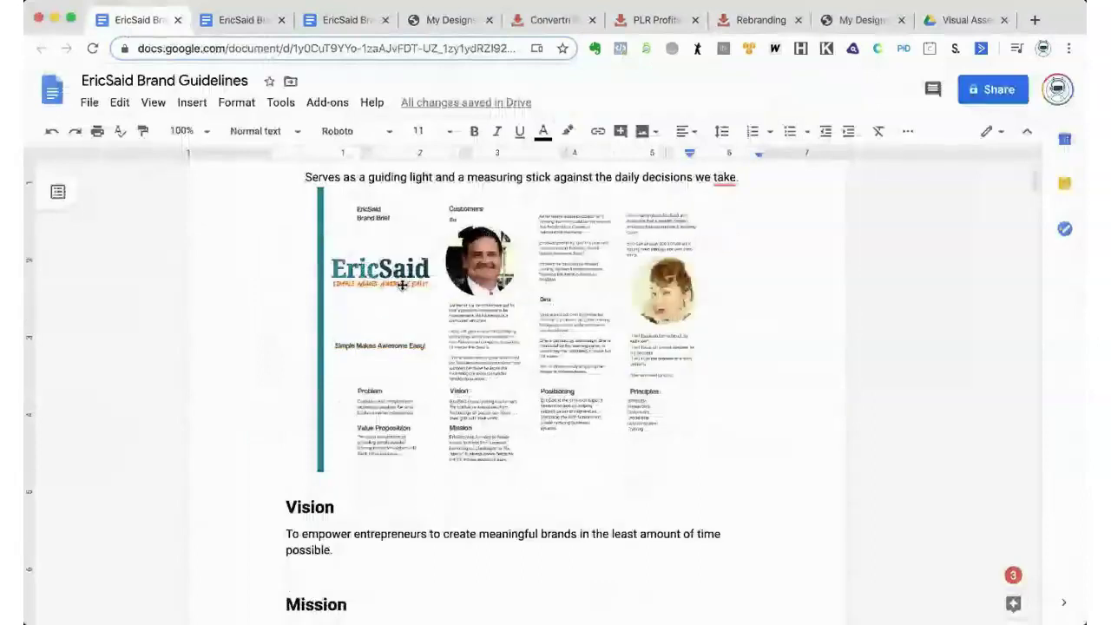
pyautogui.scroll(1, 402, 286)
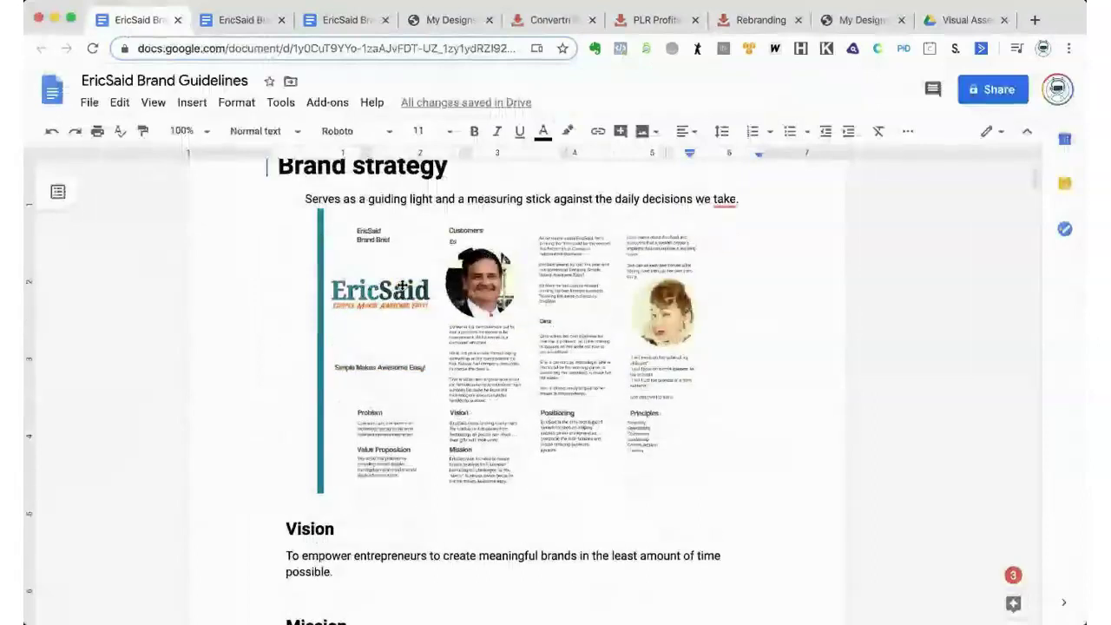
pyautogui.scroll(1, 585, 397)
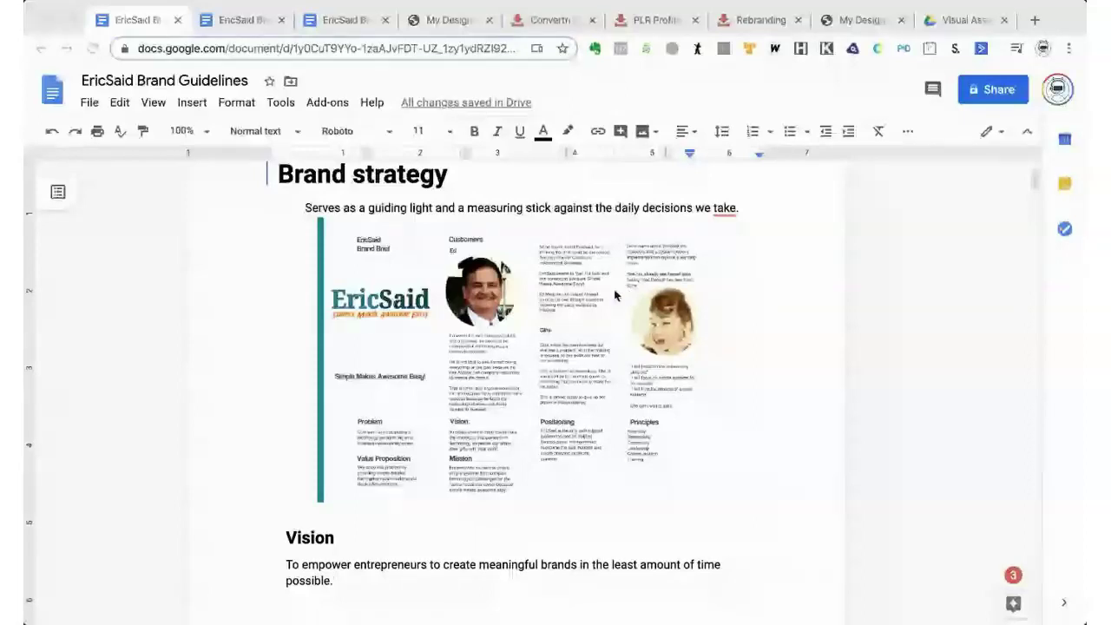
pyautogui.scroll(-1, 592, 323)
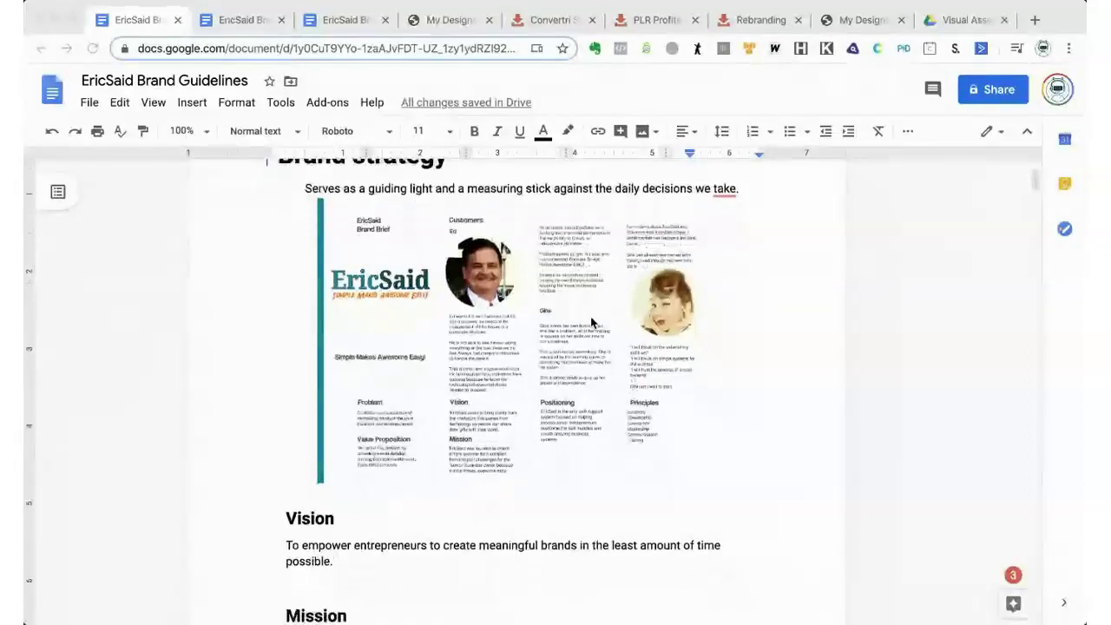
pyautogui.scroll(2, 590, 316)
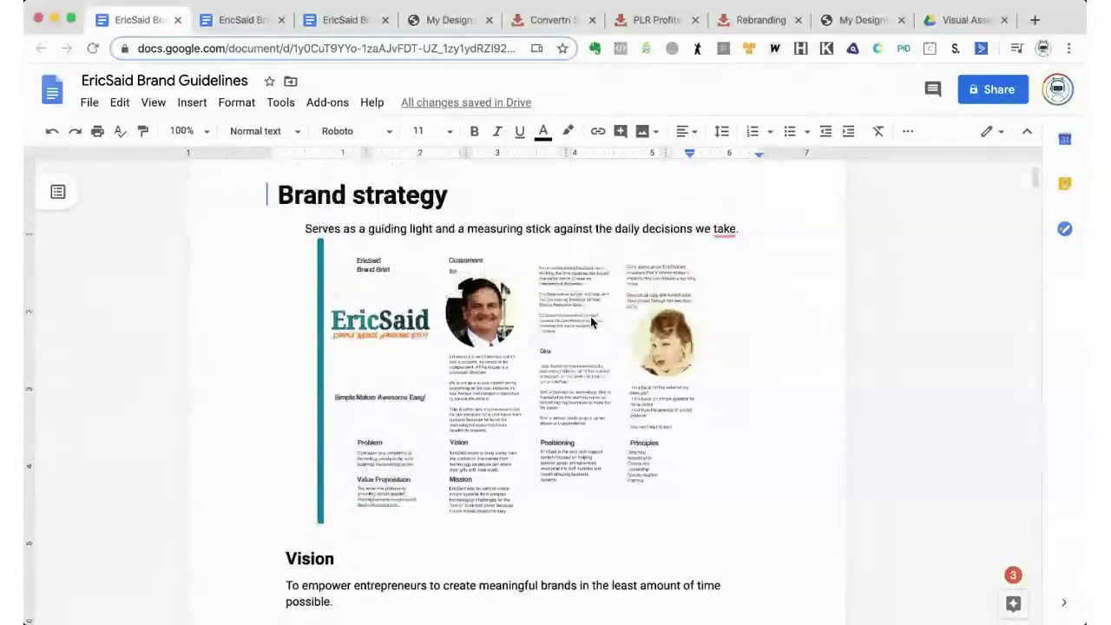
pyautogui.click(592, 323)
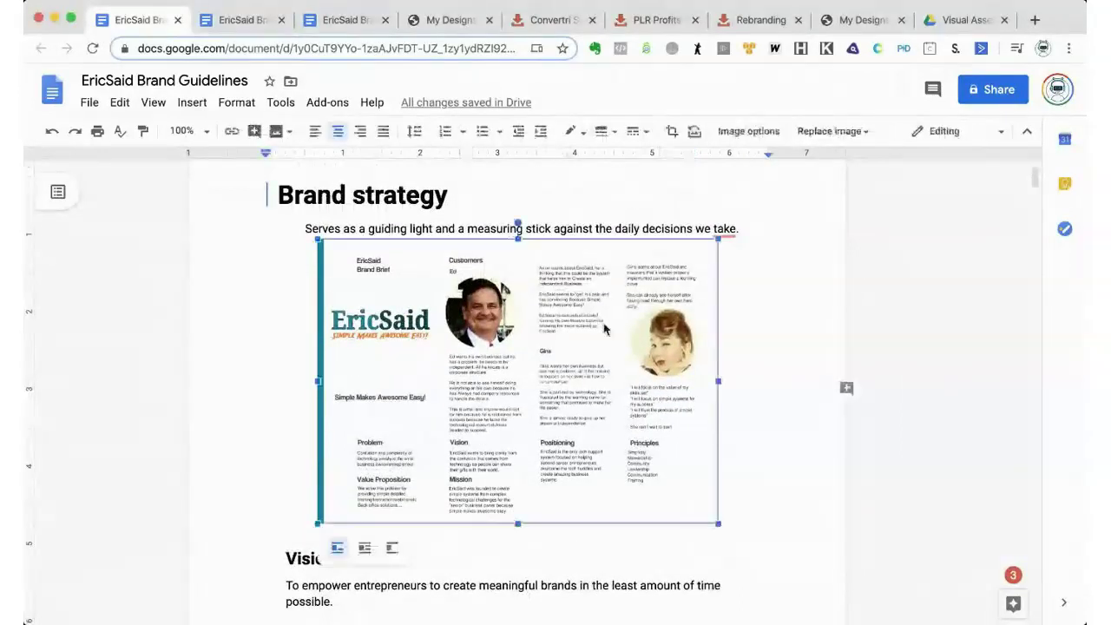
# - Switch to Google Drive and open the brand brief image from the Visual Assets for EricSaid folder
pyautogui.click(944, 22)
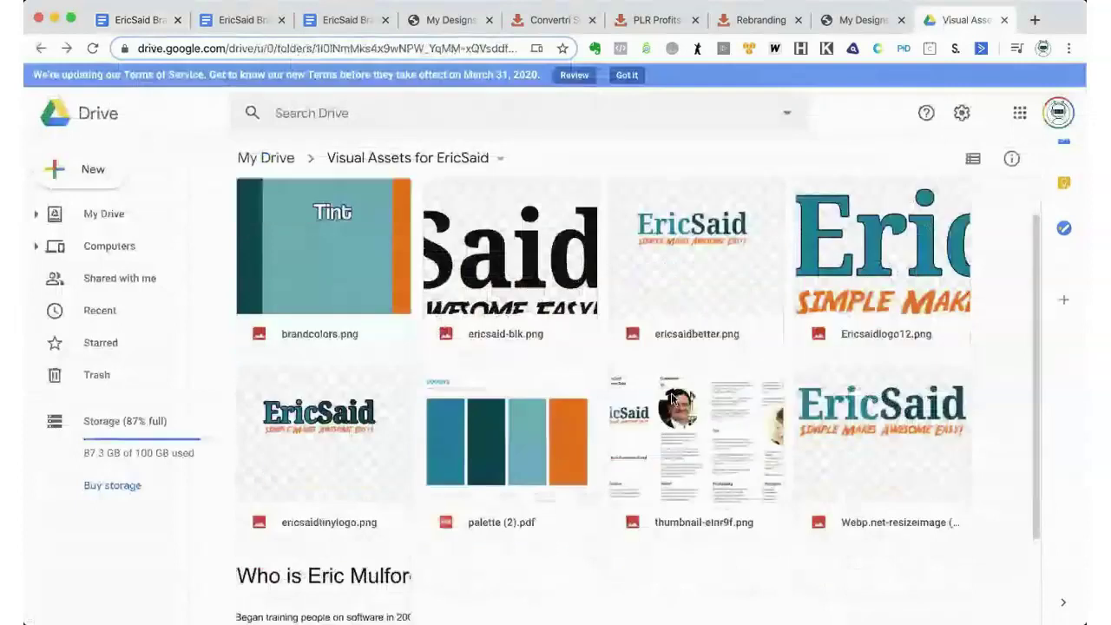
pyautogui.scroll(1, 521, 304)
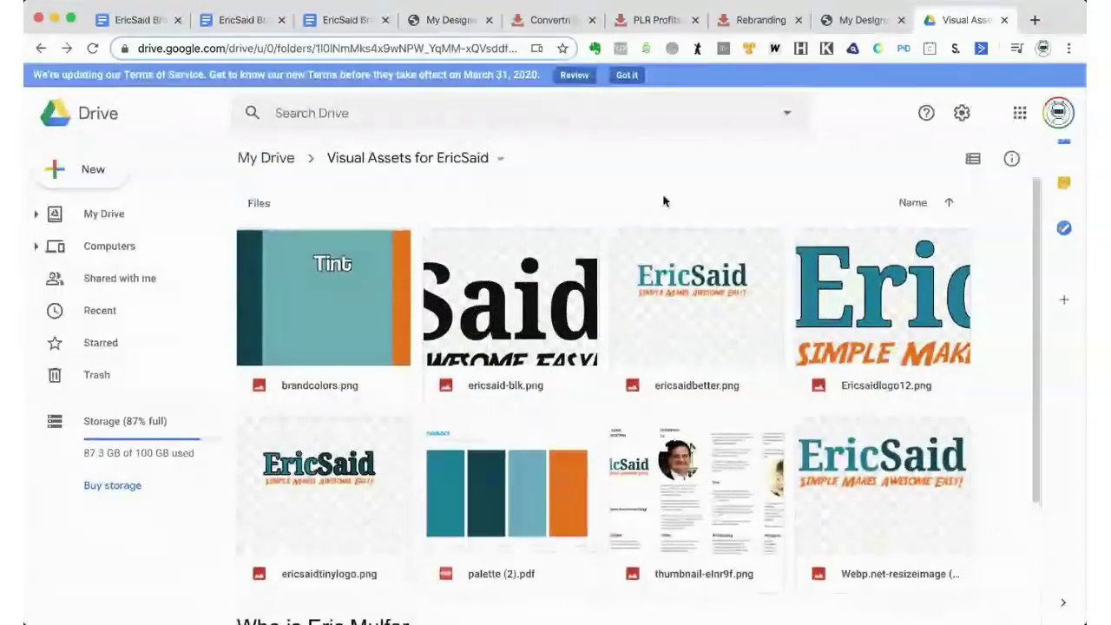
pyautogui.scroll(-3, 685, 260)
pyautogui.click(718, 333)
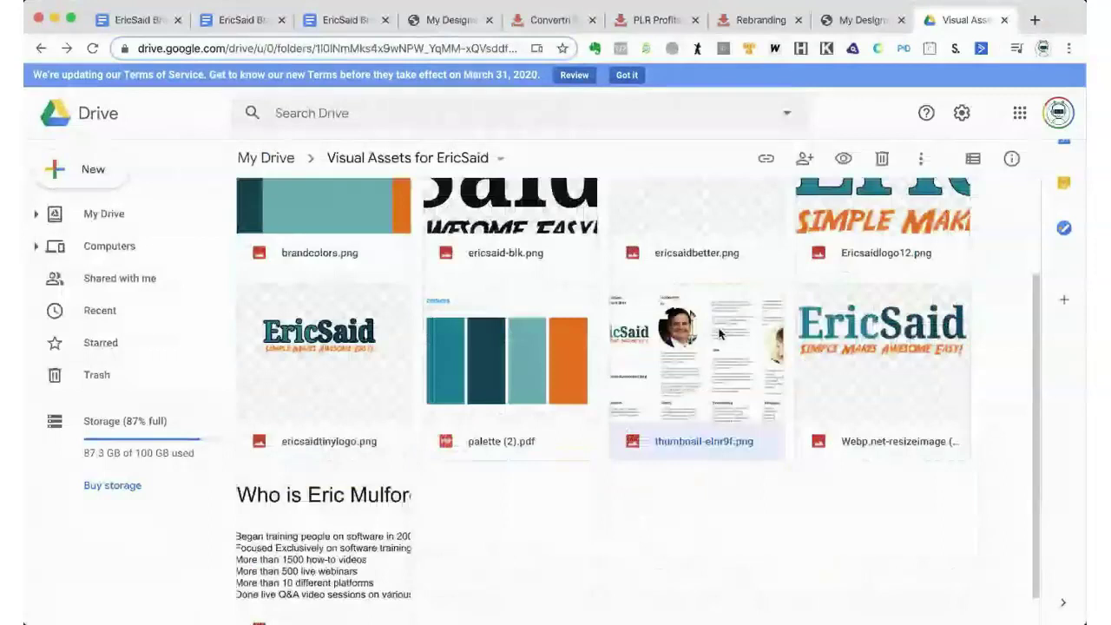
pyautogui.doubleClick(718, 333)
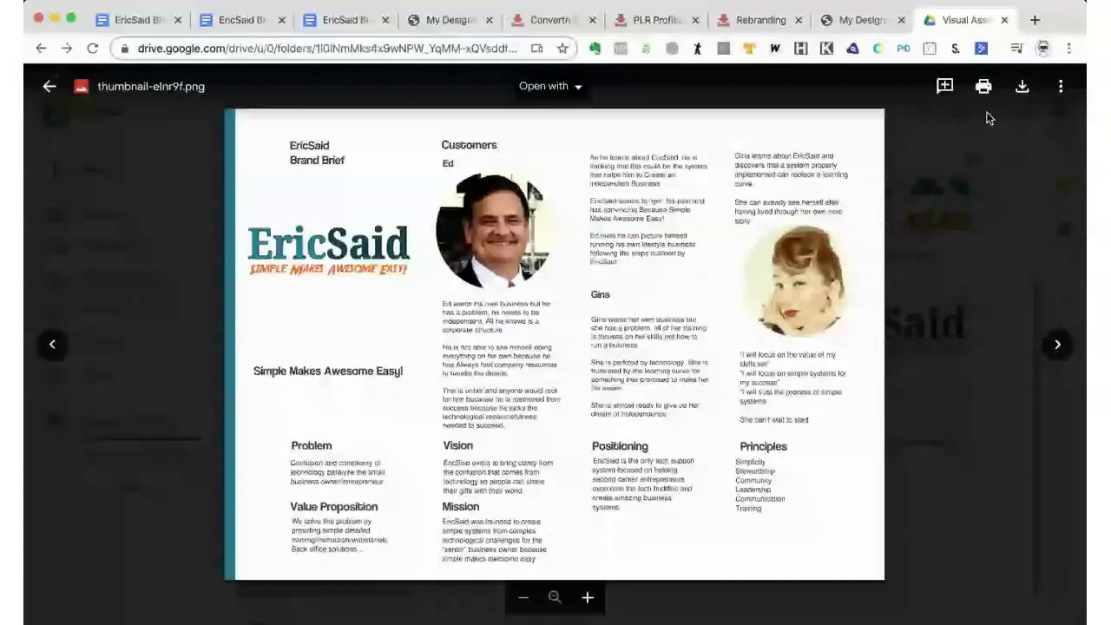
# - Turn on link sharing for the brand brief image and copy its shareable link
pyautogui.click(1062, 89)
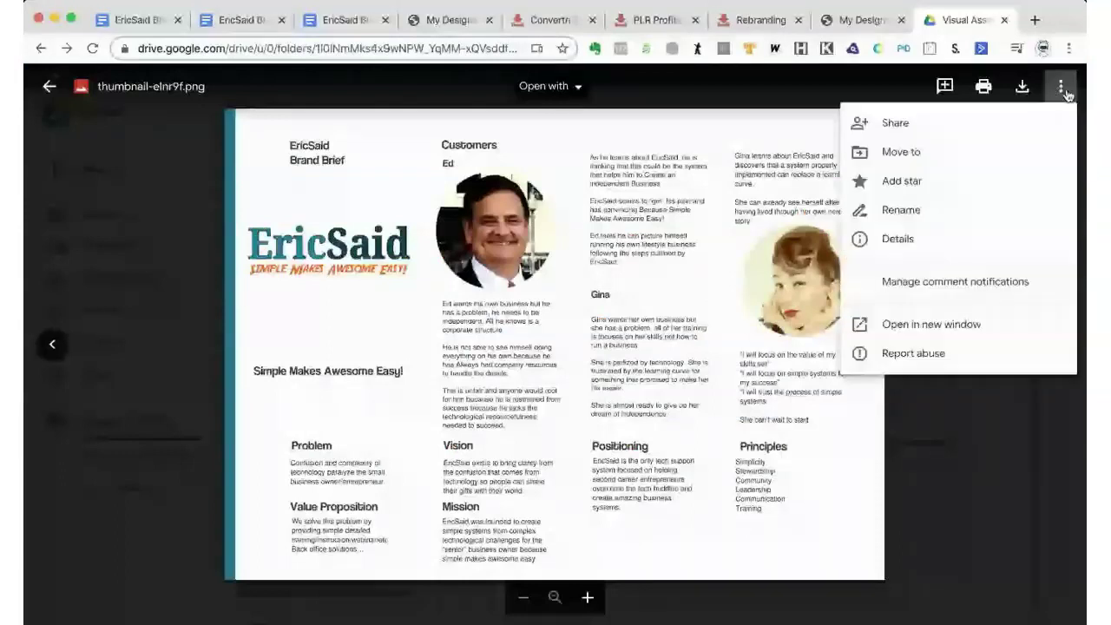
pyautogui.click(923, 128)
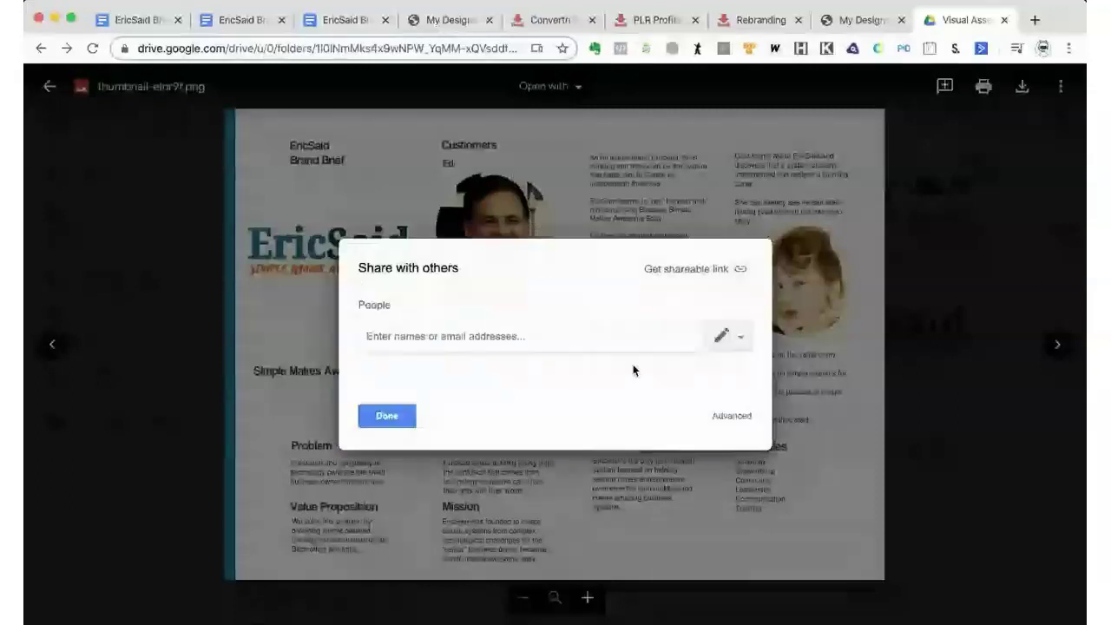
pyautogui.click(682, 271)
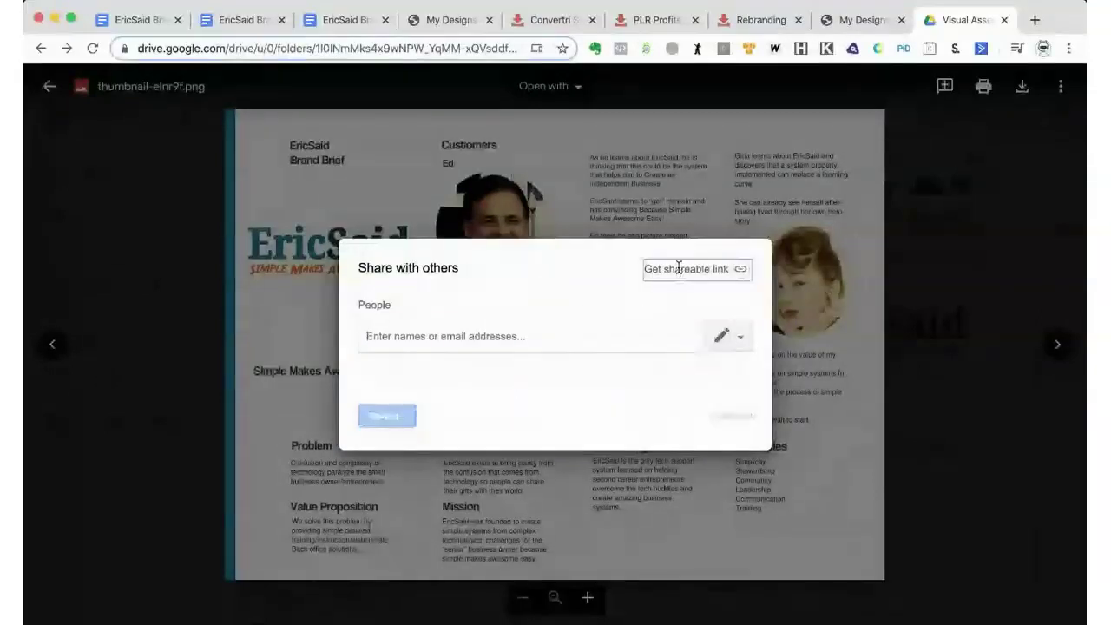
pyautogui.click(702, 330)
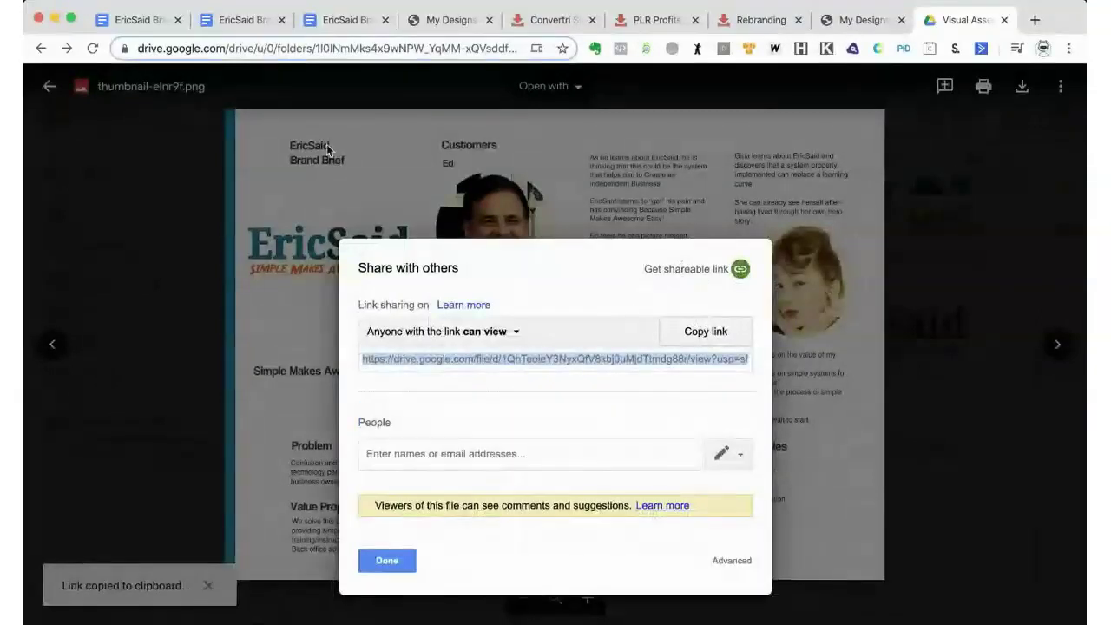
# - Switch back to the EricSaid Brand Guidelines document and link the brand brief image to the copied Google Drive URL
pyautogui.click(127, 23)
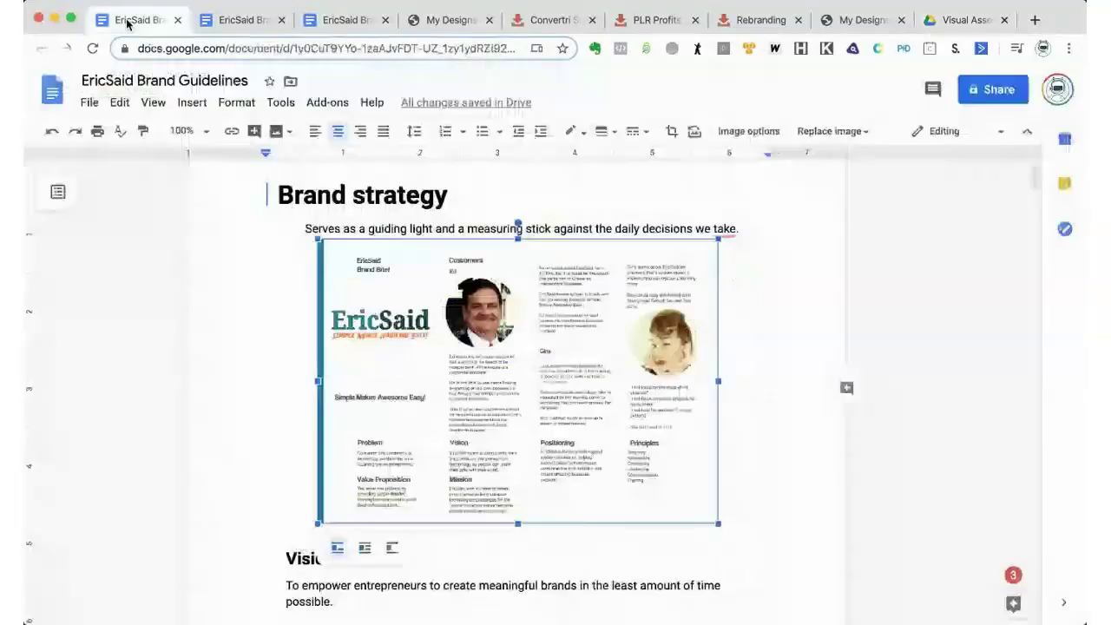
pyautogui.rightClick(490, 330)
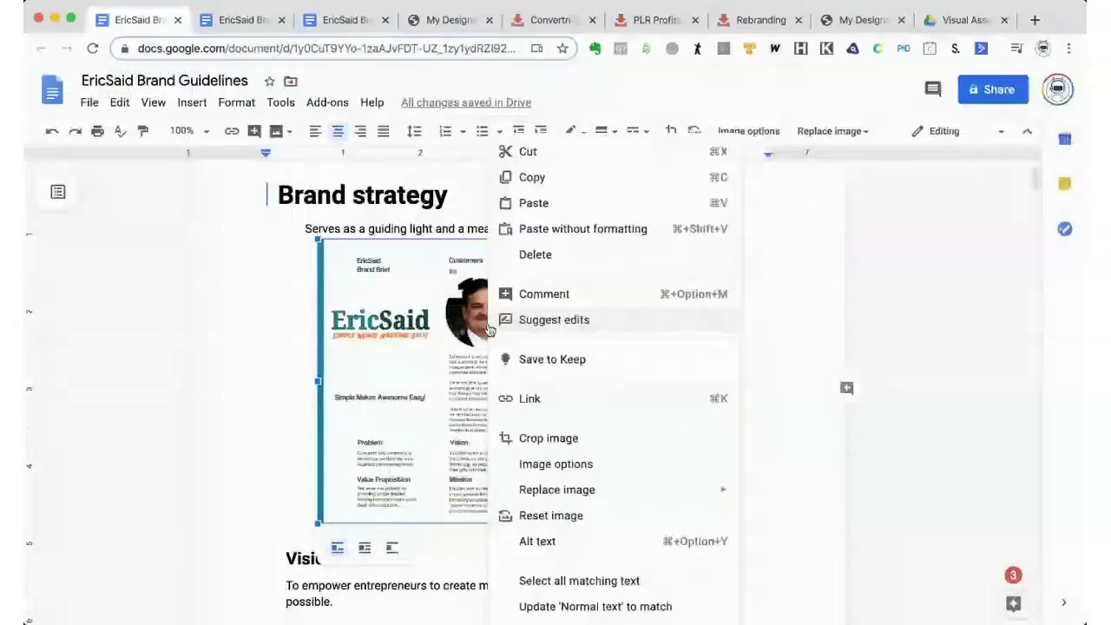
pyautogui.click(588, 398)
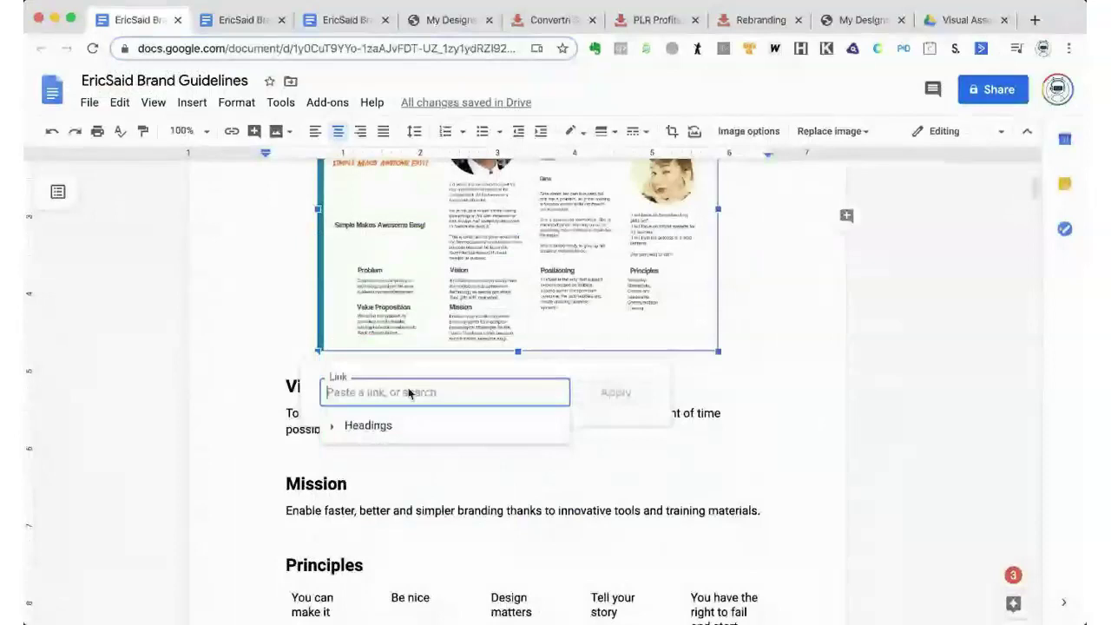
pyautogui.press('super+v')
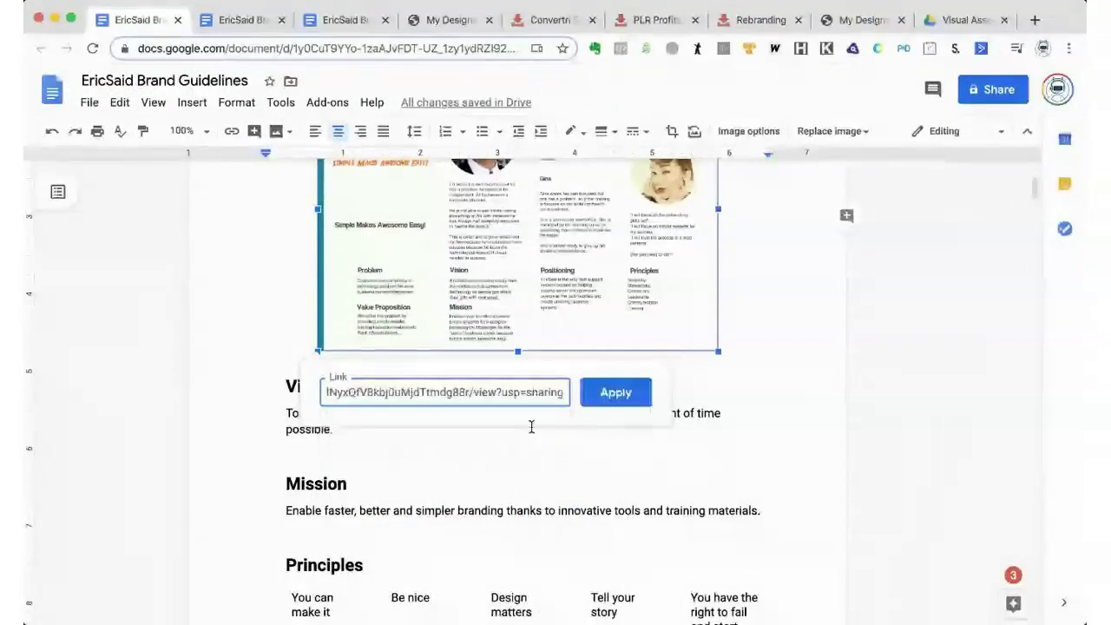
pyautogui.click(632, 393)
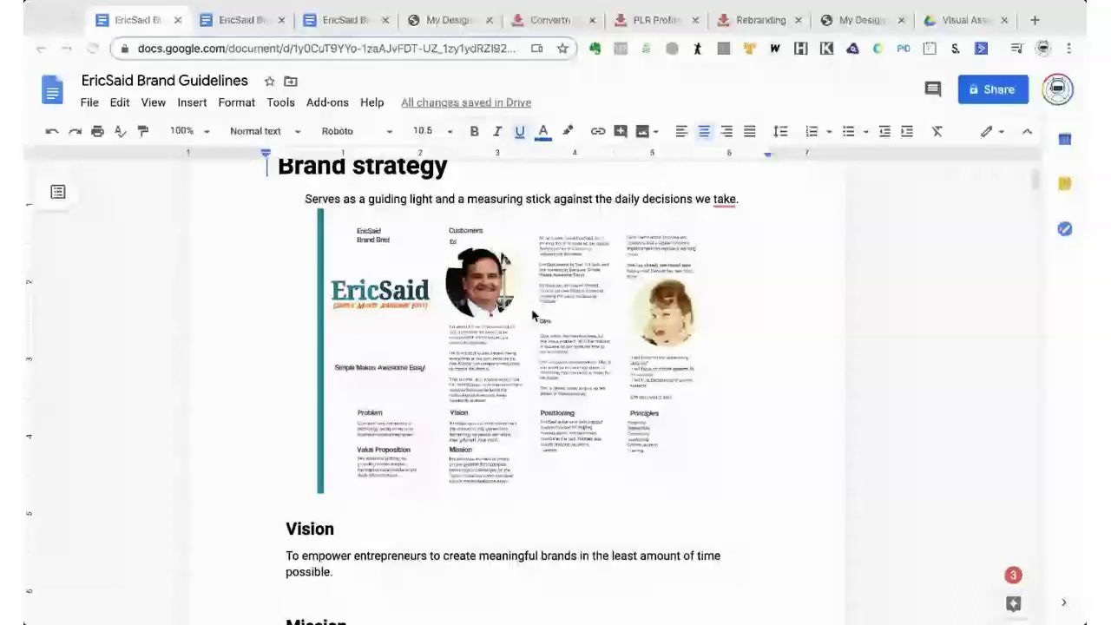
# - Switch to the Rebranding Assets page and look over its video and worksheet links
pyautogui.click(766, 18)
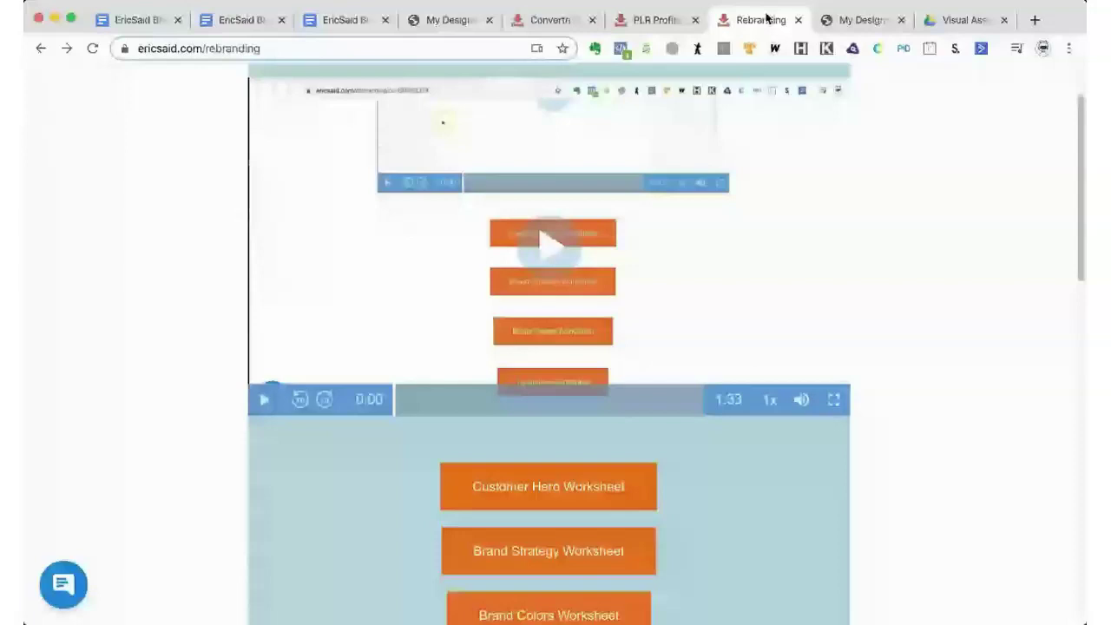
pyautogui.scroll(2, 733, 336)
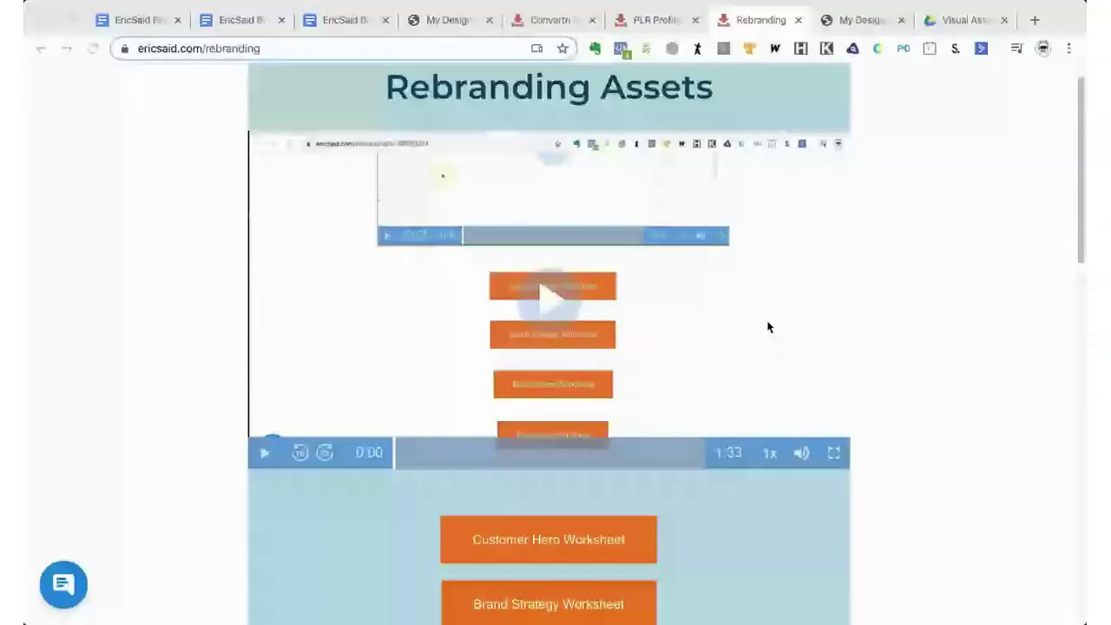
pyautogui.scroll(-1, 764, 338)
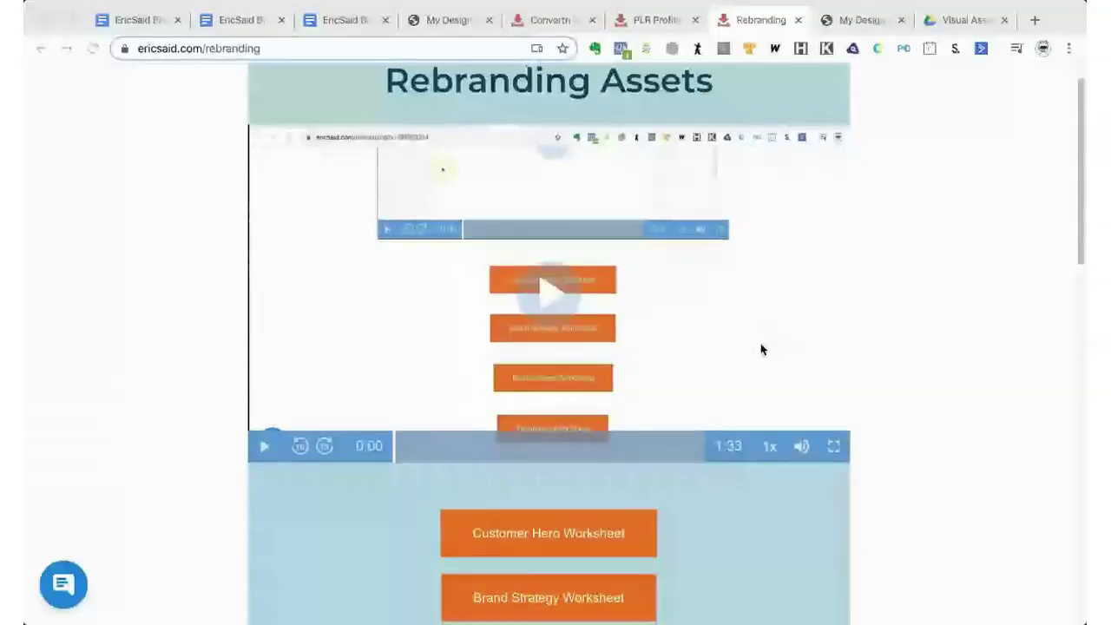
pyautogui.scroll(1, 761, 349)
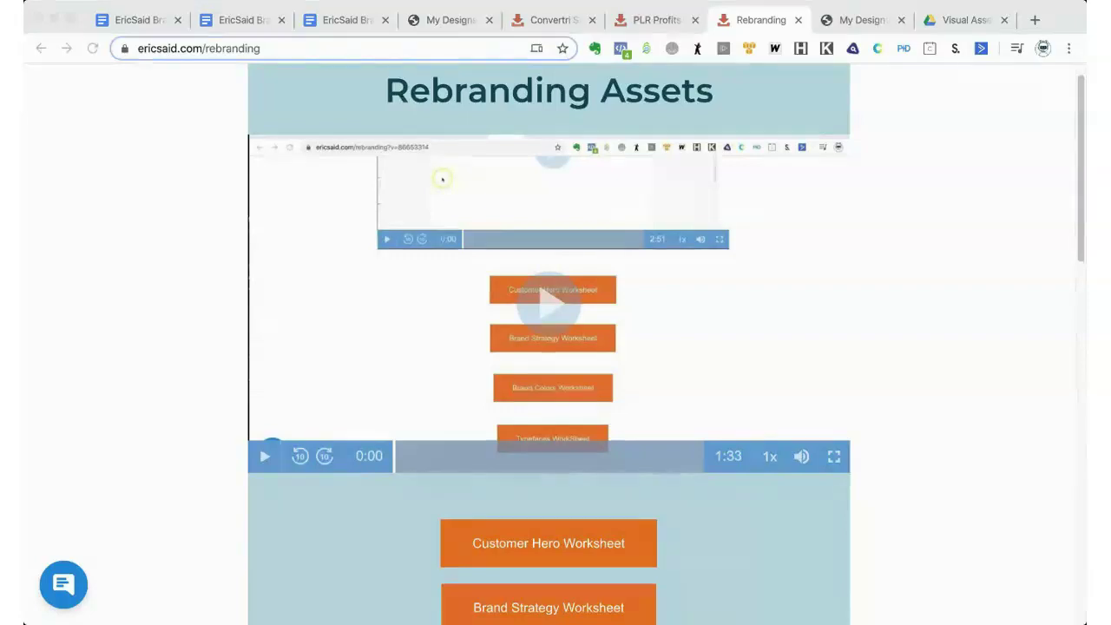
# - Return to the EricSaid Brand Guidelines document and select the whole placeholder statement under Vision
pyautogui.click(119, 19)
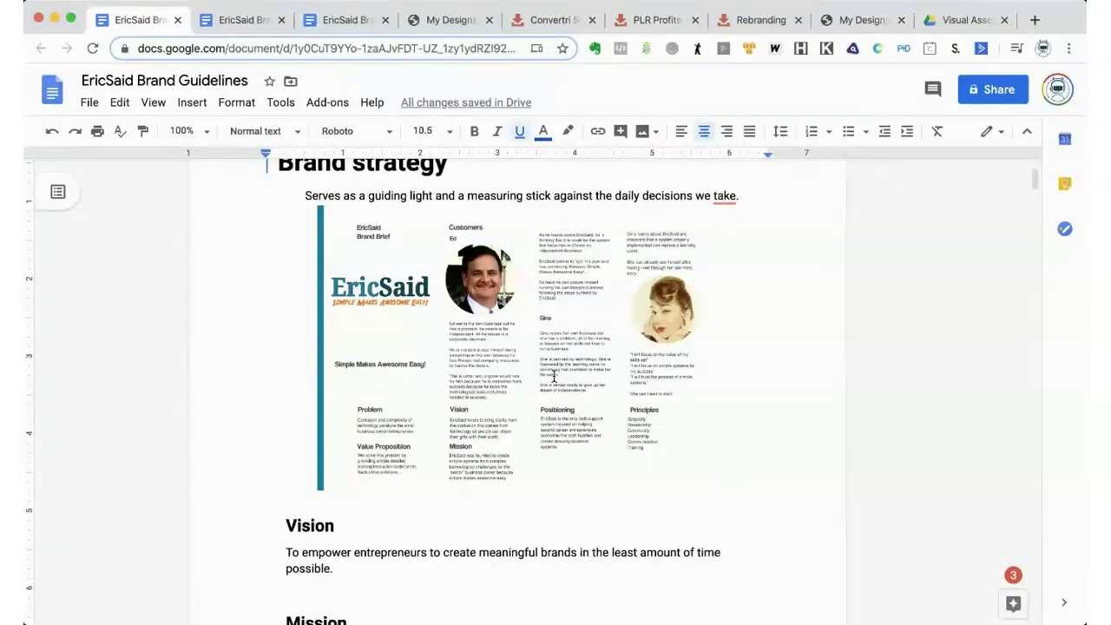
pyautogui.scroll(-1, 591, 320)
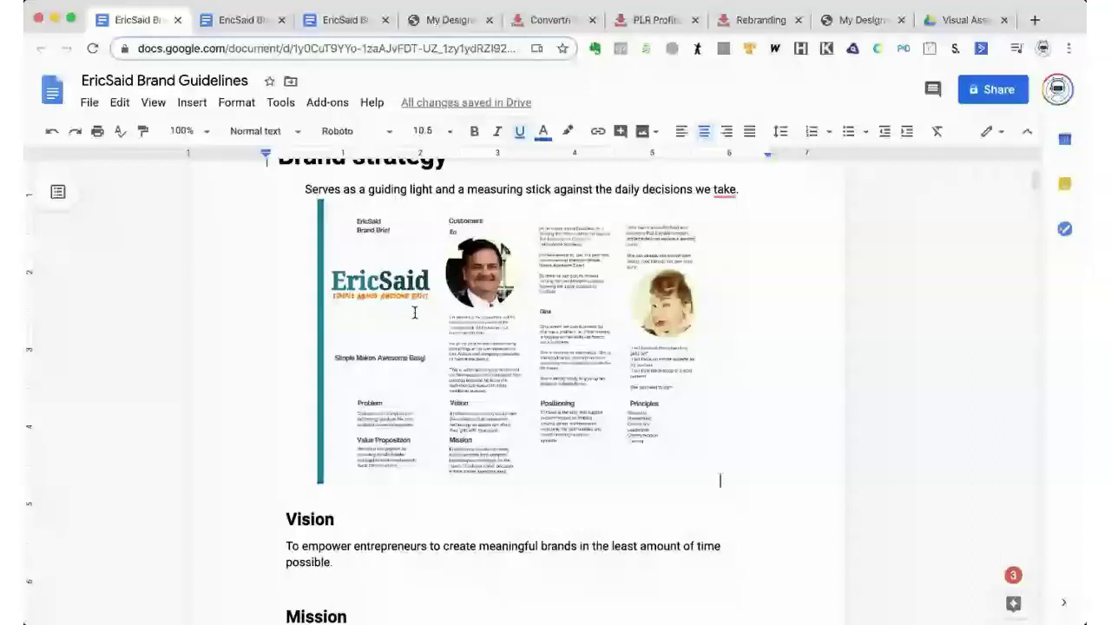
pyautogui.scroll(-1, 448, 324)
pyautogui.scroll(-3, 482, 337)
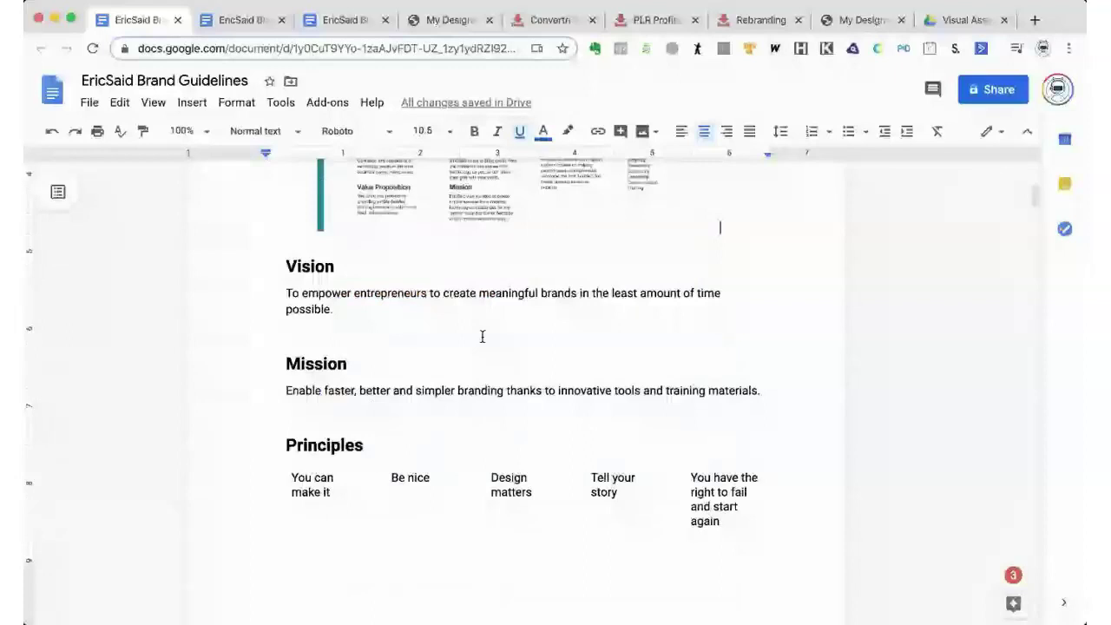
pyautogui.click(599, 289)
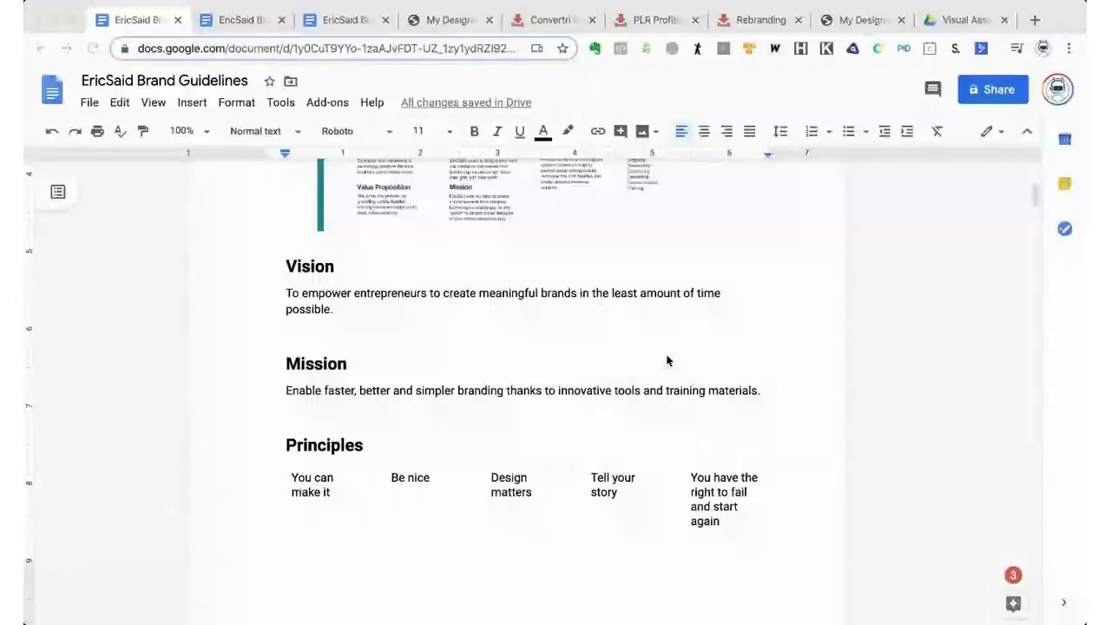
pyautogui.click(573, 292)
pyautogui.doubleClick(572, 292)
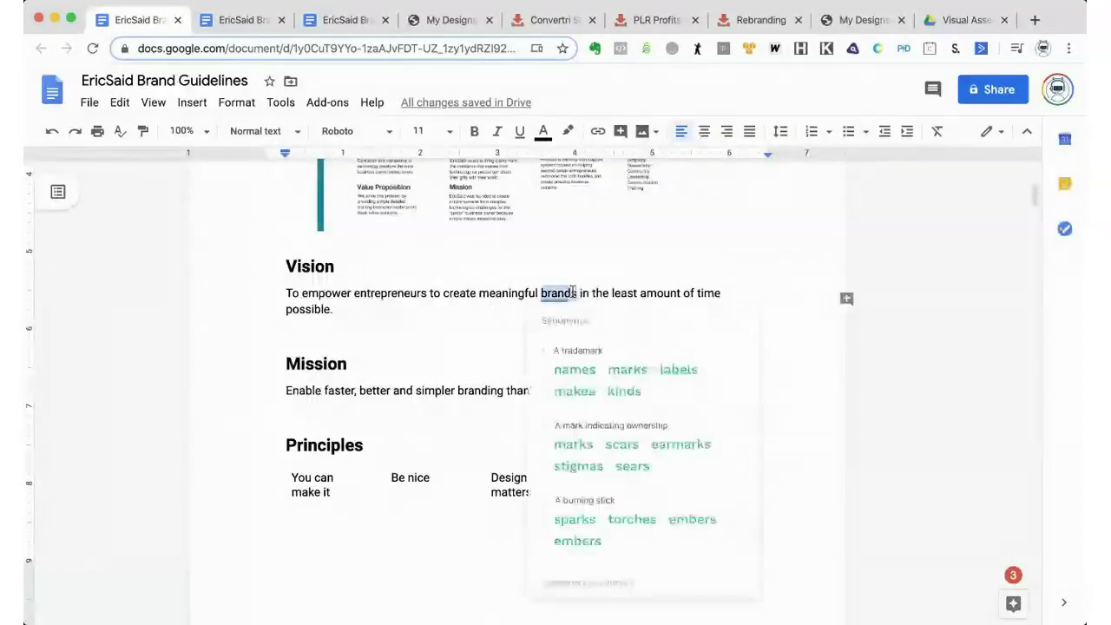
pyautogui.click(573, 292)
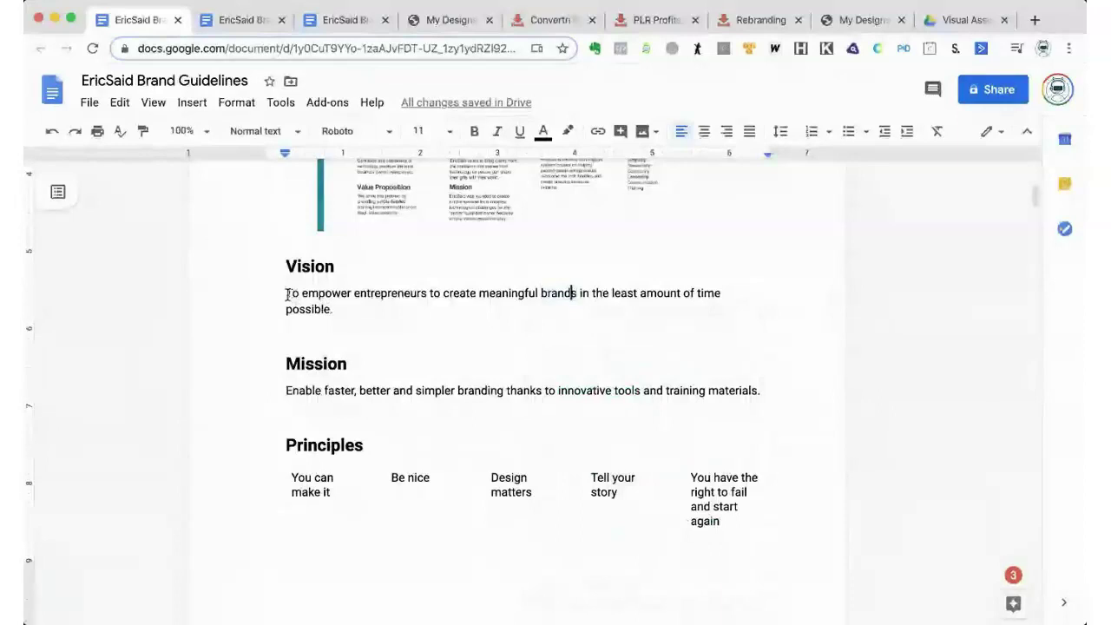
pyautogui.moveTo(288, 293); pyautogui.dragTo(337, 309)
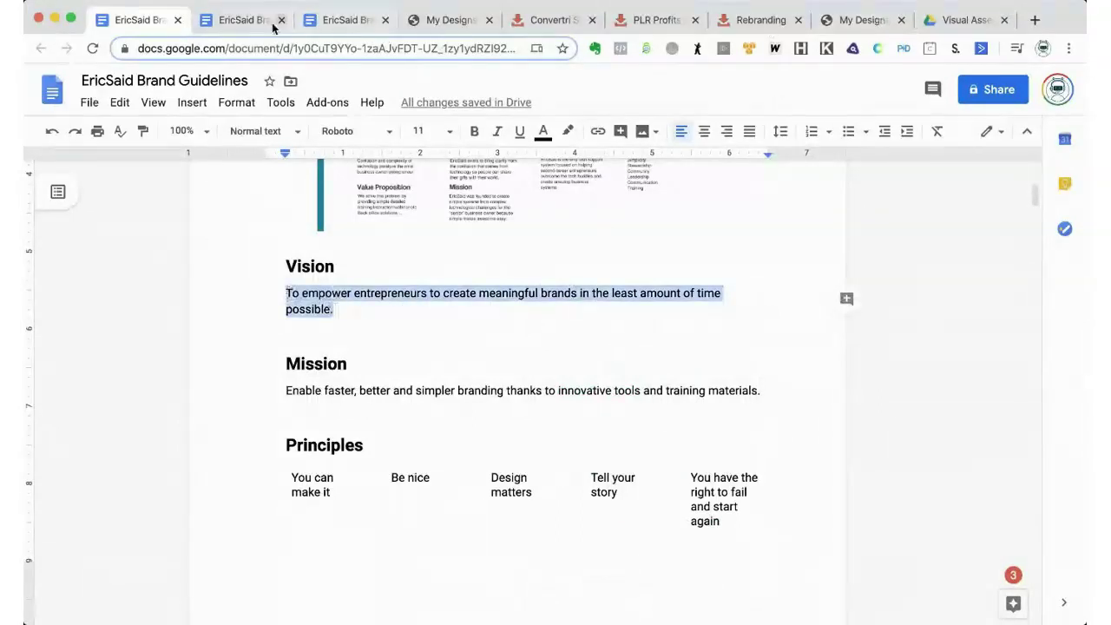
# - Switch to EricSaid Brand Doc and copy the full italic vision statement under "Why your EricSaid exists?"
pyautogui.click(238, 19)
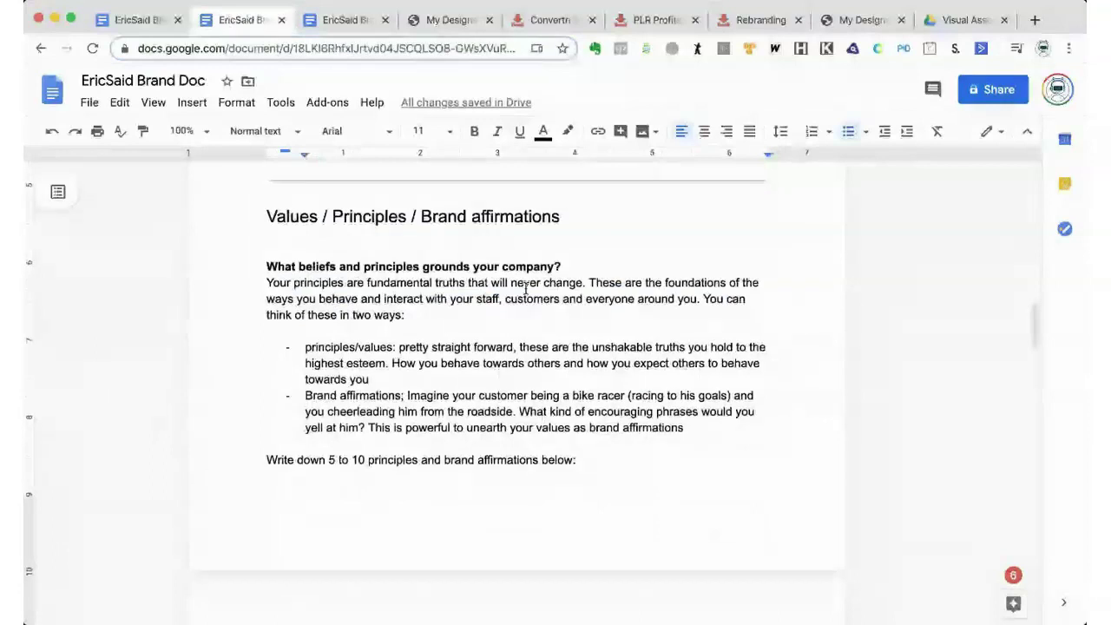
pyautogui.scroll(10, 525, 289)
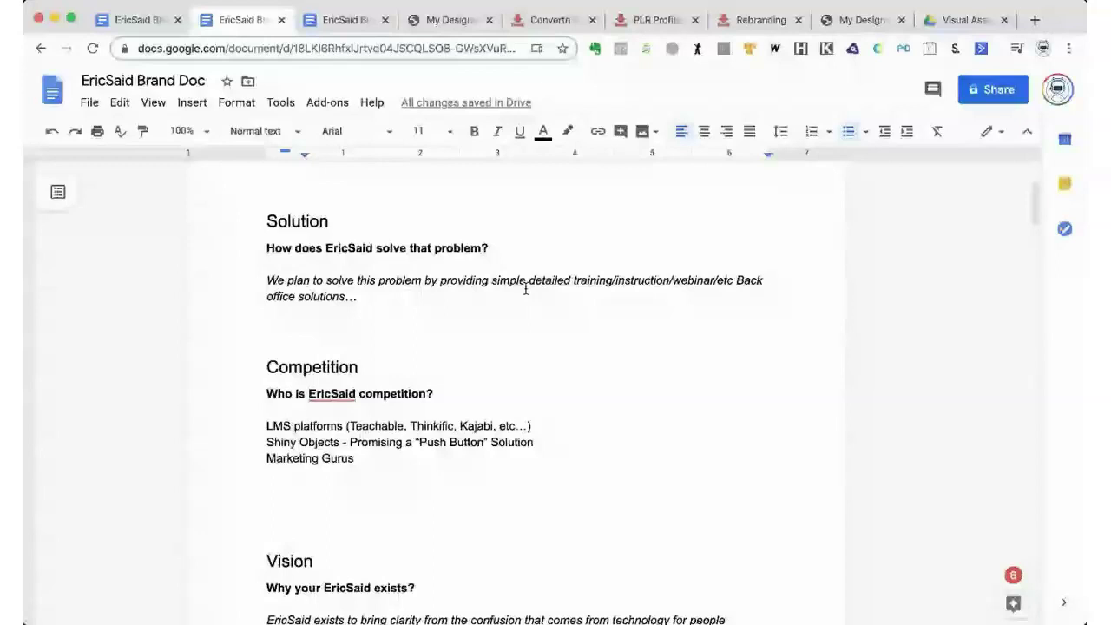
pyautogui.scroll(-3, 525, 289)
pyautogui.moveTo(267, 371); pyautogui.dragTo(295, 401)
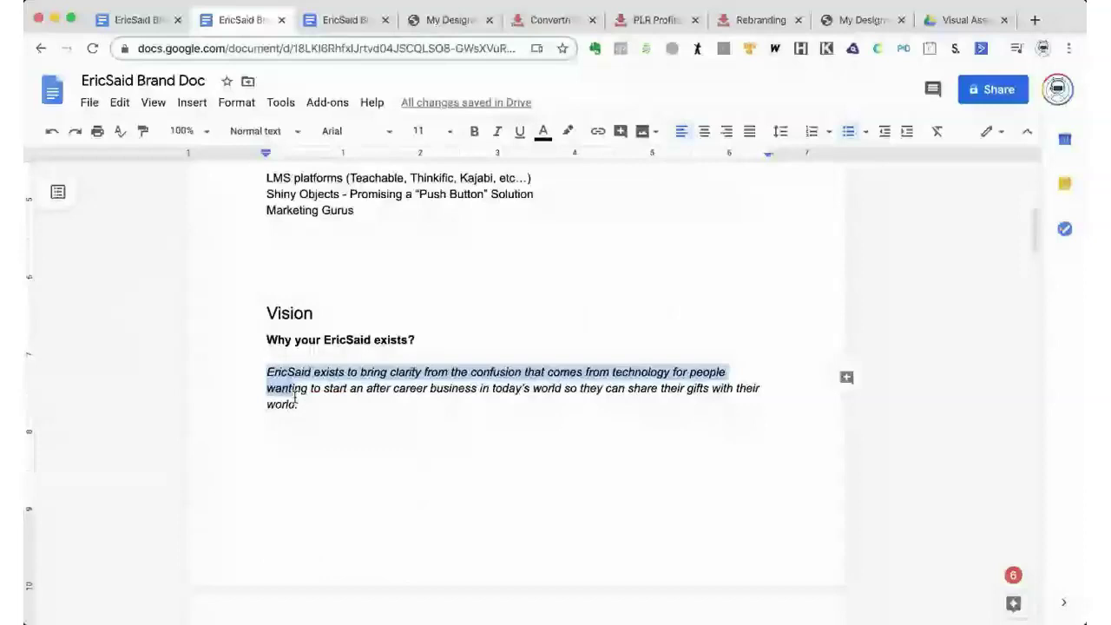
# - Replace the selected Vision placeholder in EricSaid Brand Guidelines with the copied vision statement
pyautogui.hotkey('ctrl', 'shift', 'Tab')
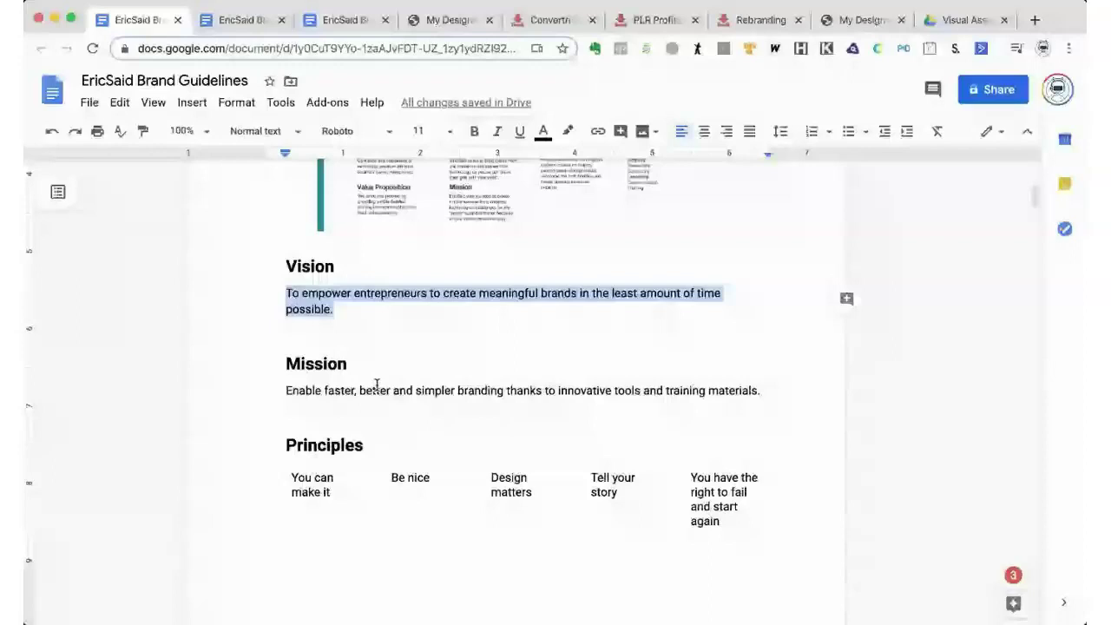
pyautogui.rightClick(390, 296)
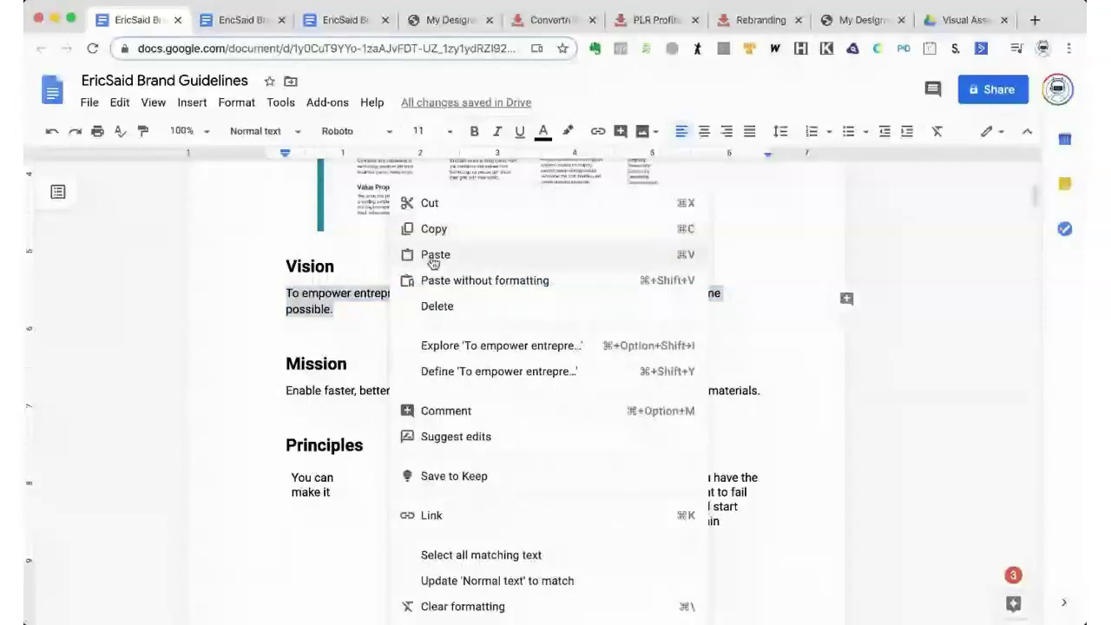
pyautogui.click(433, 257)
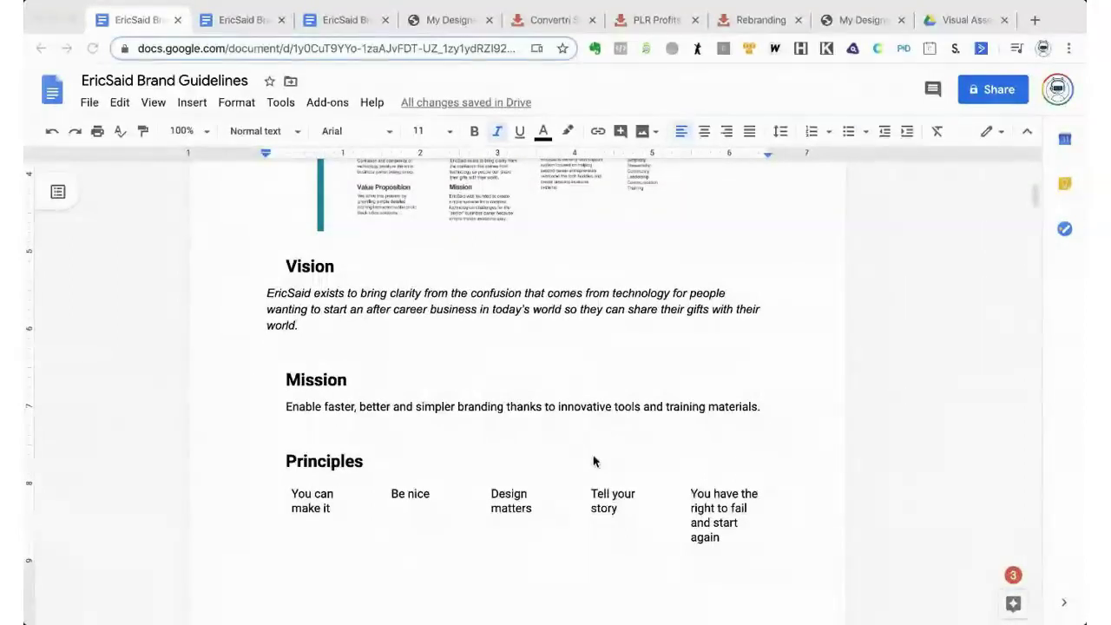
# - Select the Mission placeholder sentence, then copy the statement under "Write your mission below" from EricSaid Brand Doc
pyautogui.click(622, 406)
pyautogui.tripleClick(609, 406)
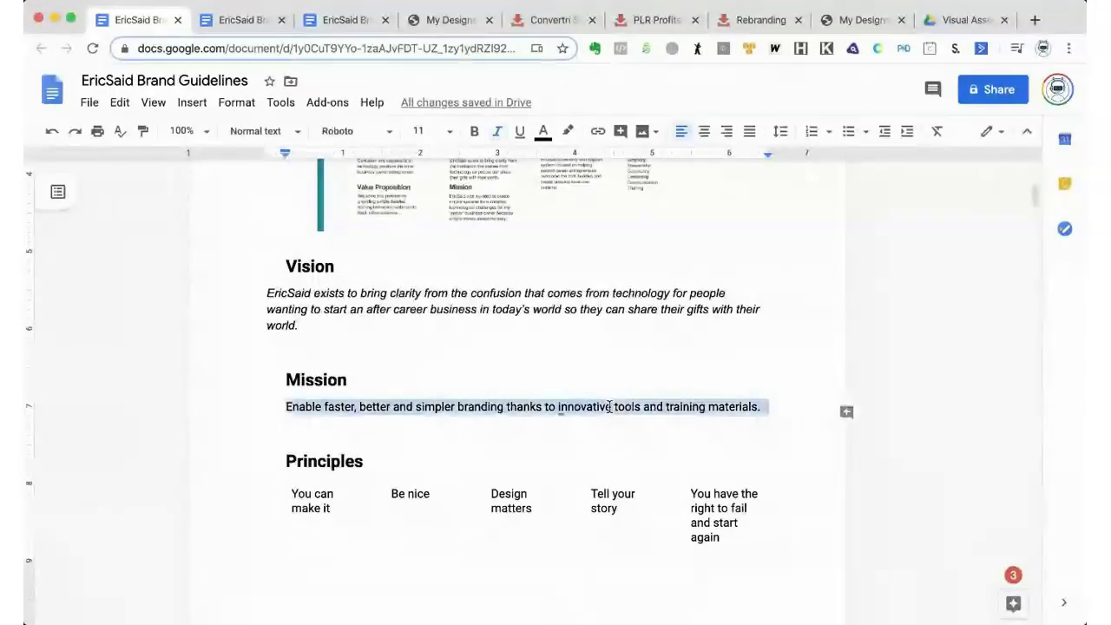
pyautogui.click(259, 19)
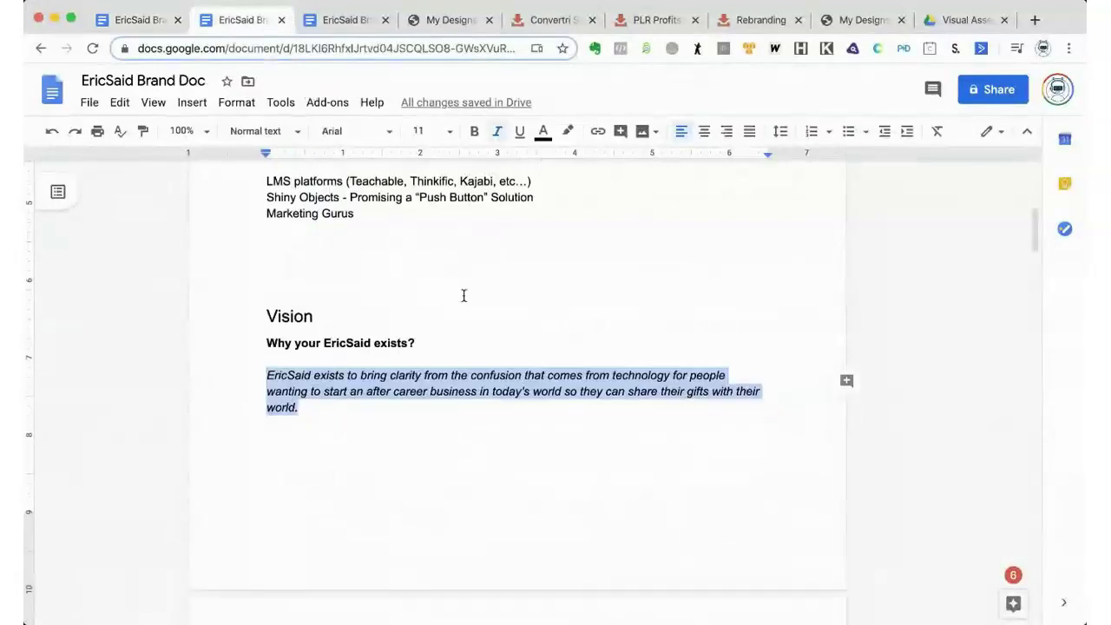
pyautogui.scroll(5, 463, 296)
pyautogui.scroll(-2, 464, 296)
pyautogui.scroll(-6, 464, 295)
pyautogui.scroll(-5, 464, 296)
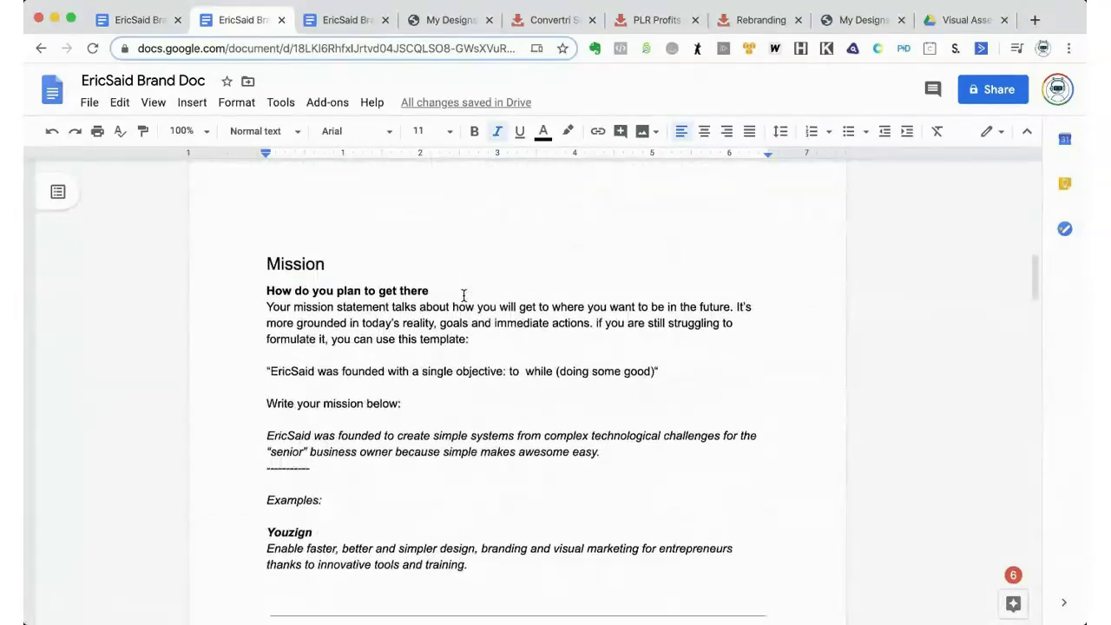
pyautogui.scroll(-2, 463, 296)
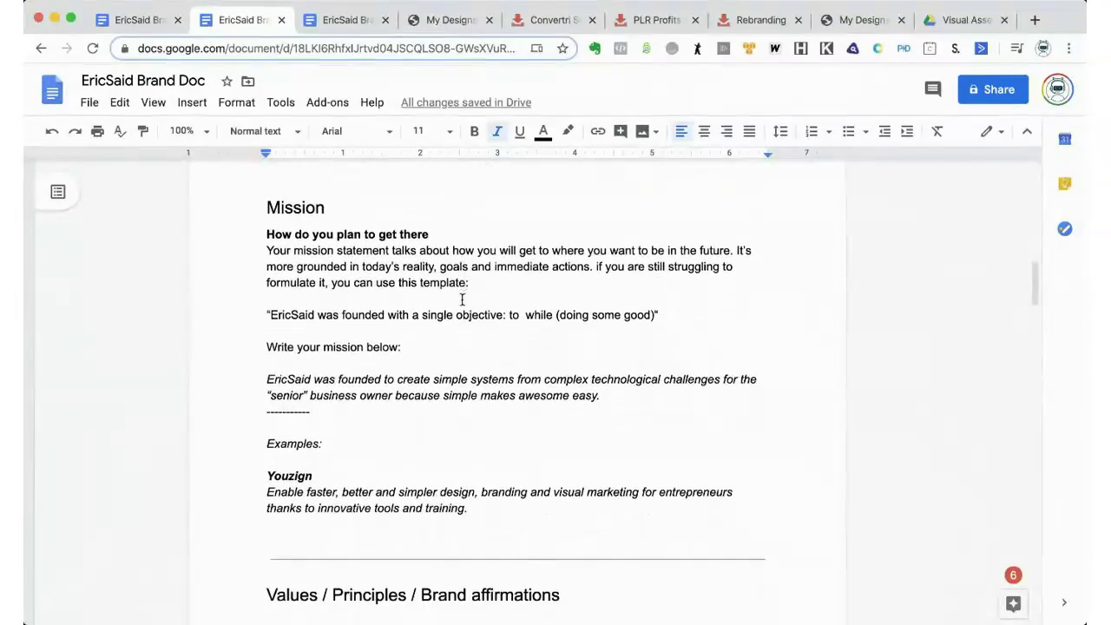
pyautogui.moveTo(265, 382); pyautogui.dragTo(605, 398)
pyautogui.rightClick(549, 385)
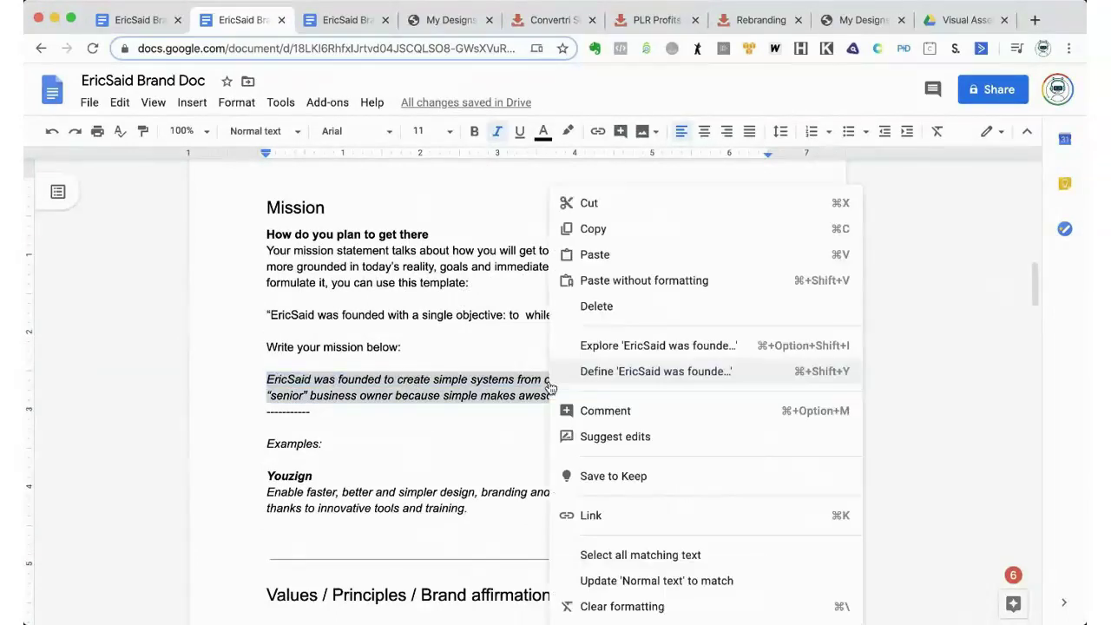
pyautogui.click(590, 229)
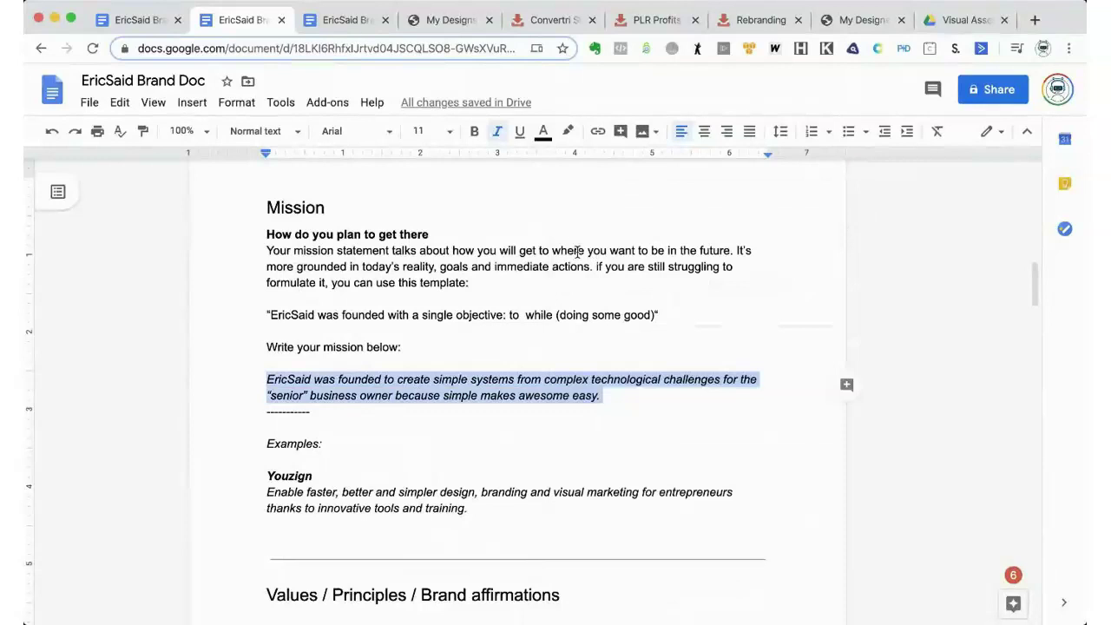
# - Replace the selected Mission placeholder in EricSaid Brand Guidelines with the copied mission statement
pyautogui.click(166, 25)
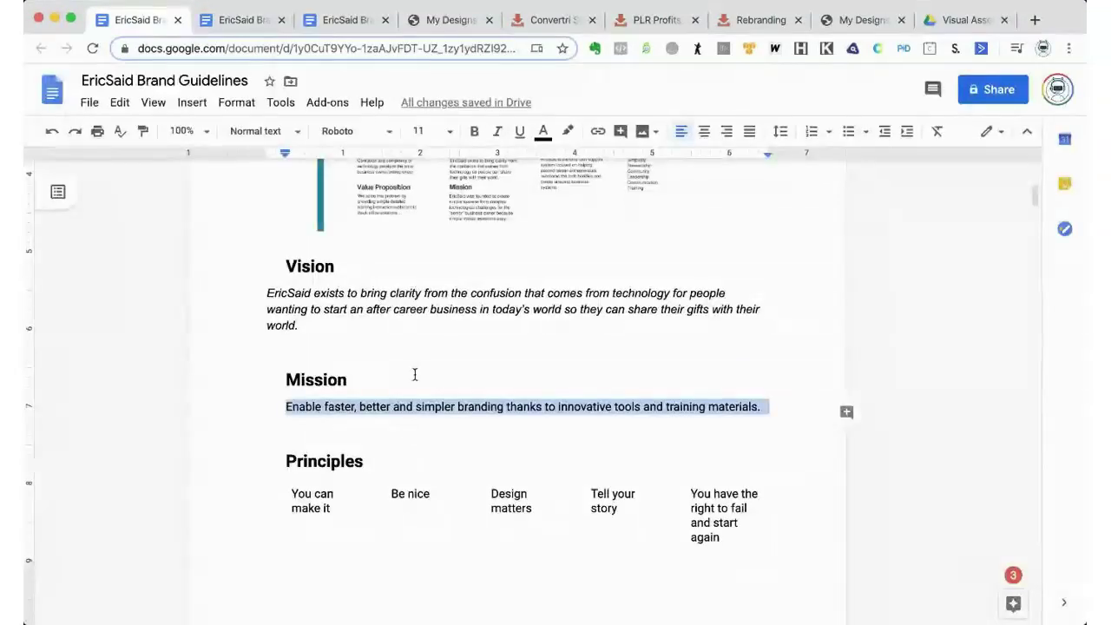
pyautogui.rightClick(413, 411)
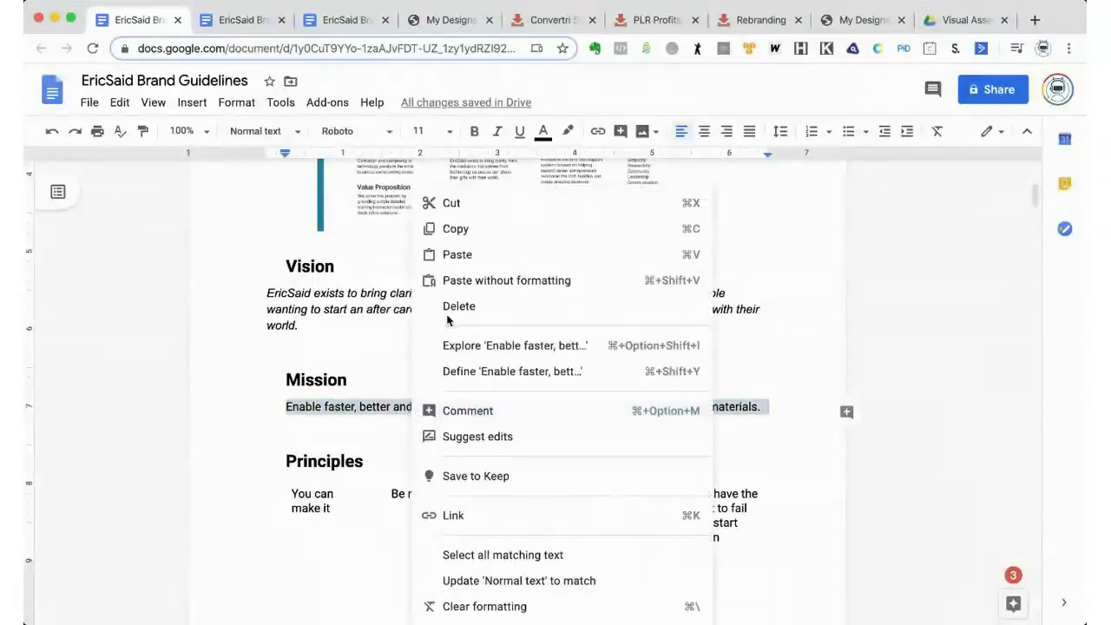
pyautogui.click(448, 256)
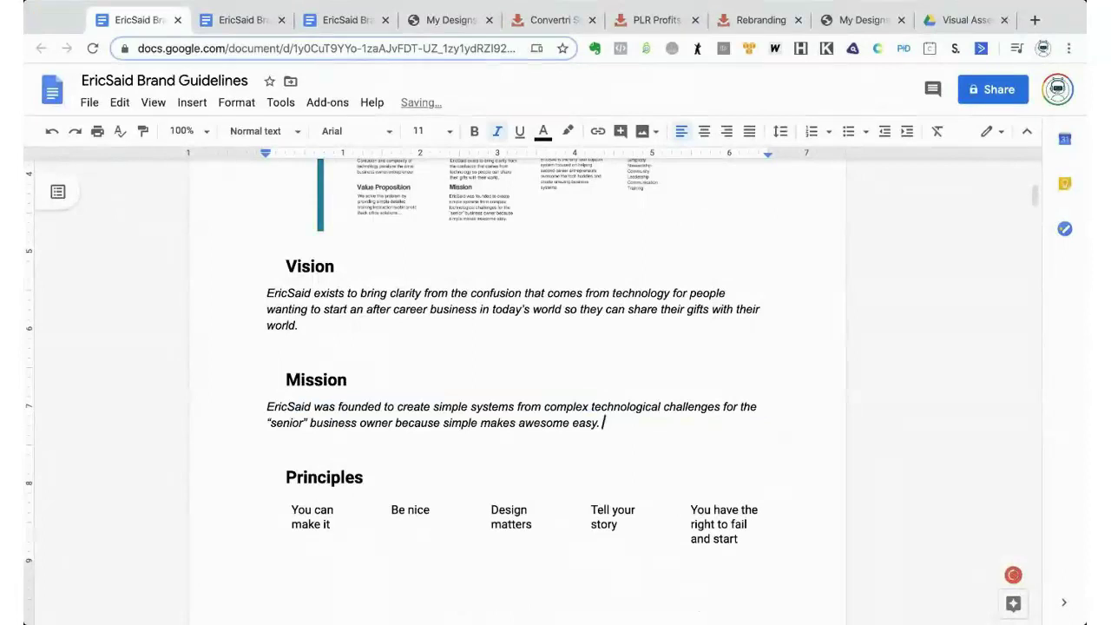
# - Review the five placeholder entries under Principles and how the last one continues onto the next page
pyautogui.scroll(-1, 636, 400)
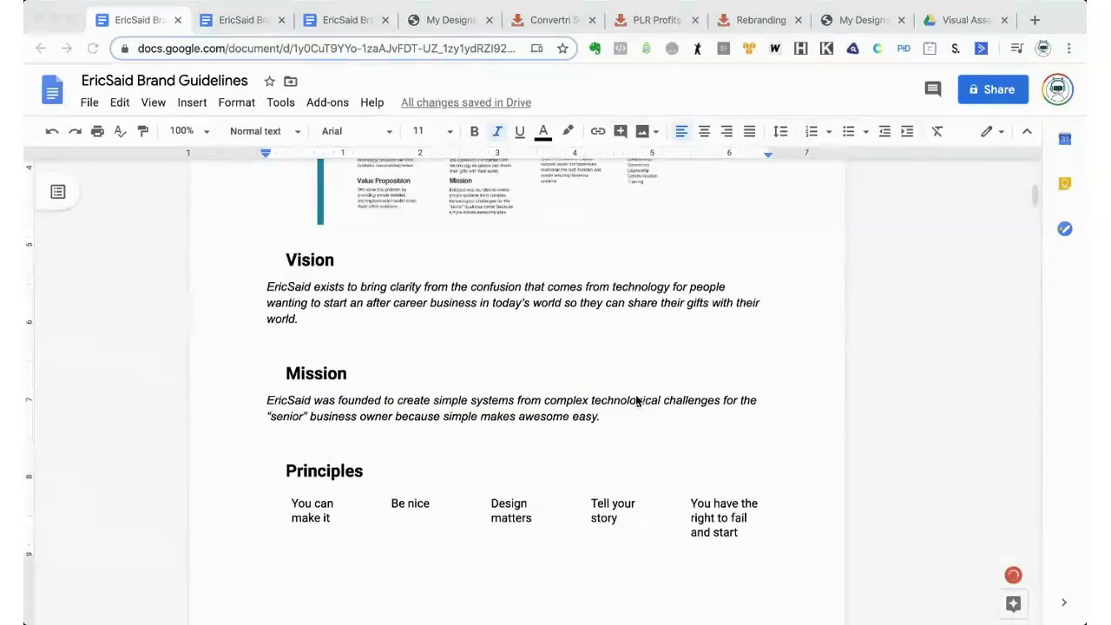
pyautogui.scroll(-2, 636, 400)
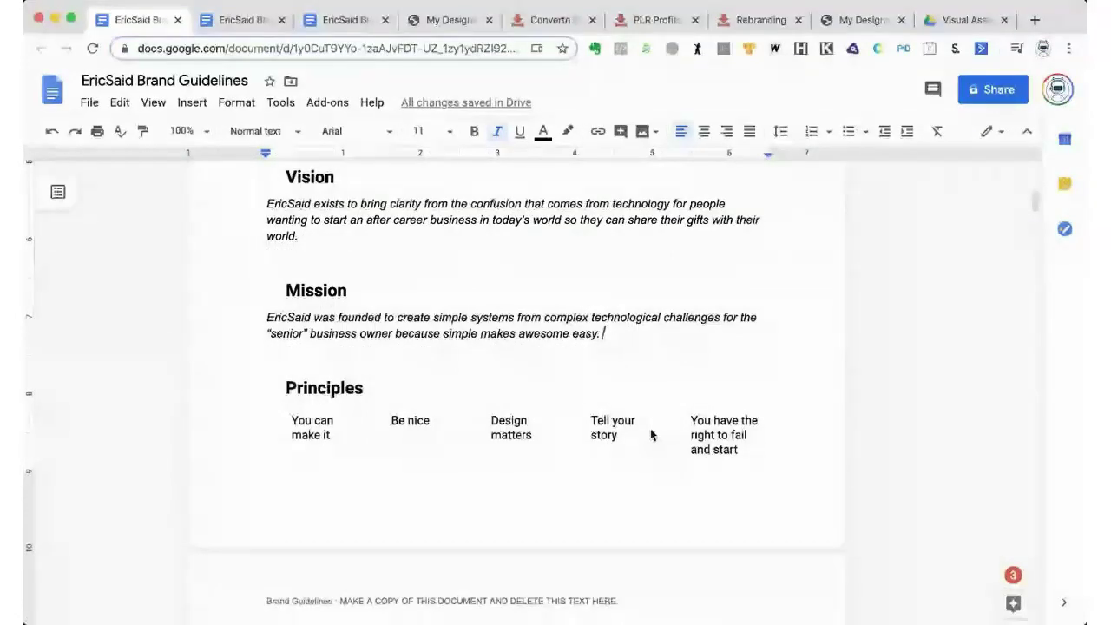
pyautogui.click(613, 426)
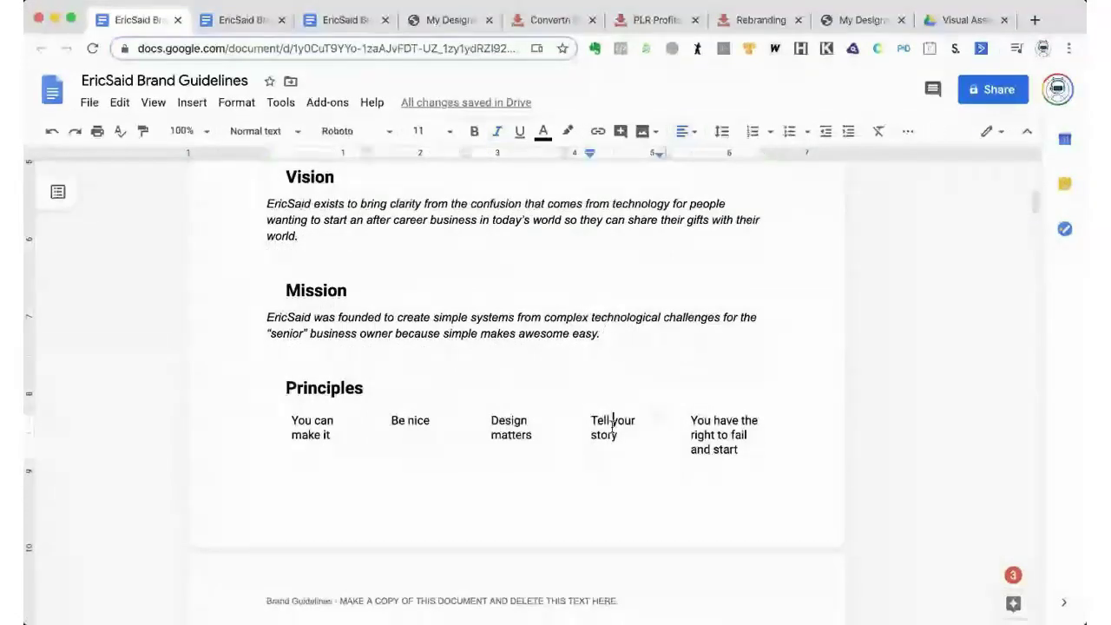
pyautogui.click(575, 389)
pyautogui.click(584, 422)
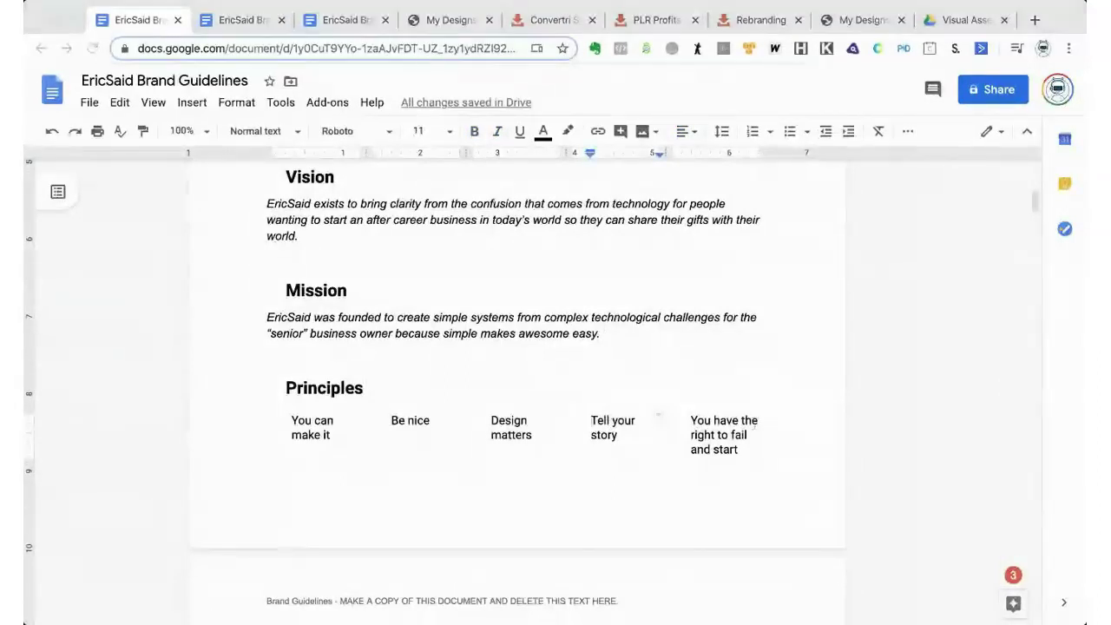
pyautogui.scroll(-3, 547, 465)
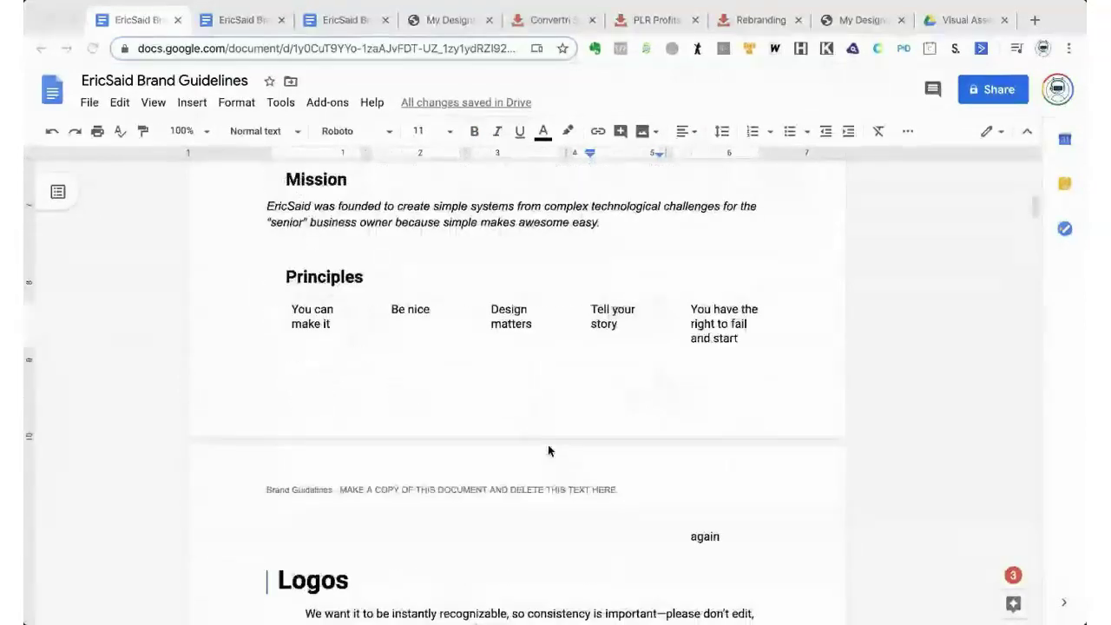
pyautogui.scroll(1, 548, 449)
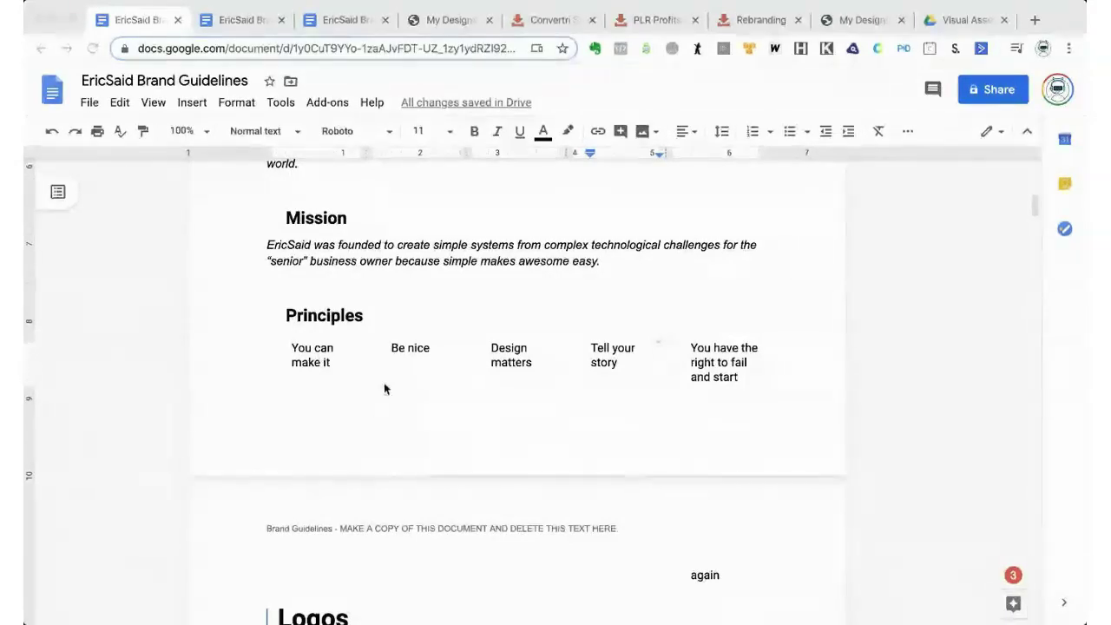
pyautogui.click(311, 351)
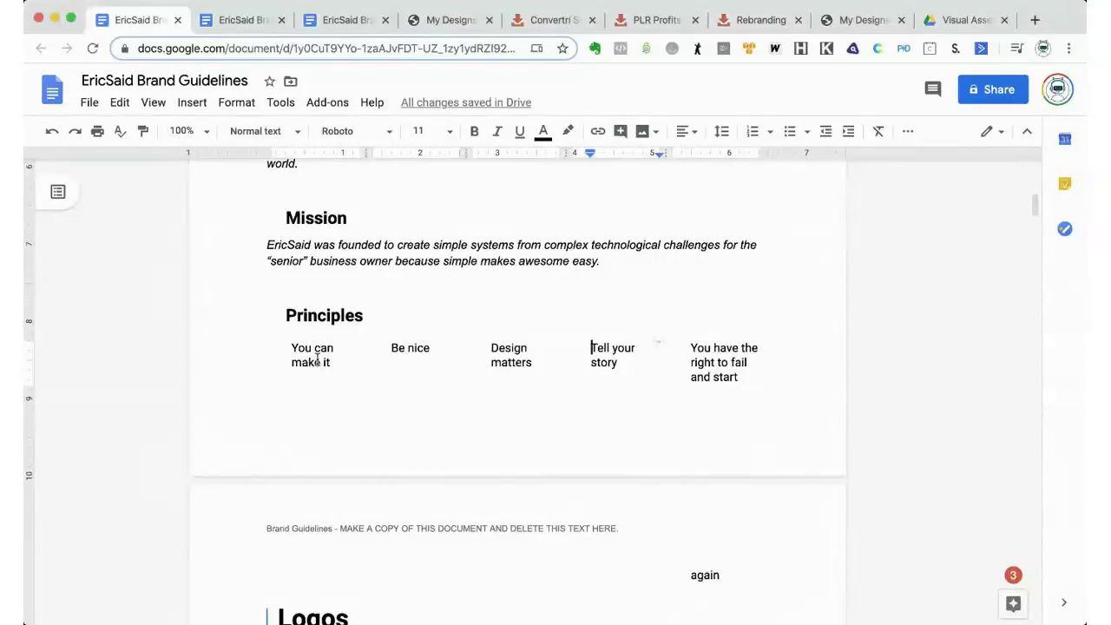
pyautogui.tripleClick(317, 358)
pyautogui.click(432, 348)
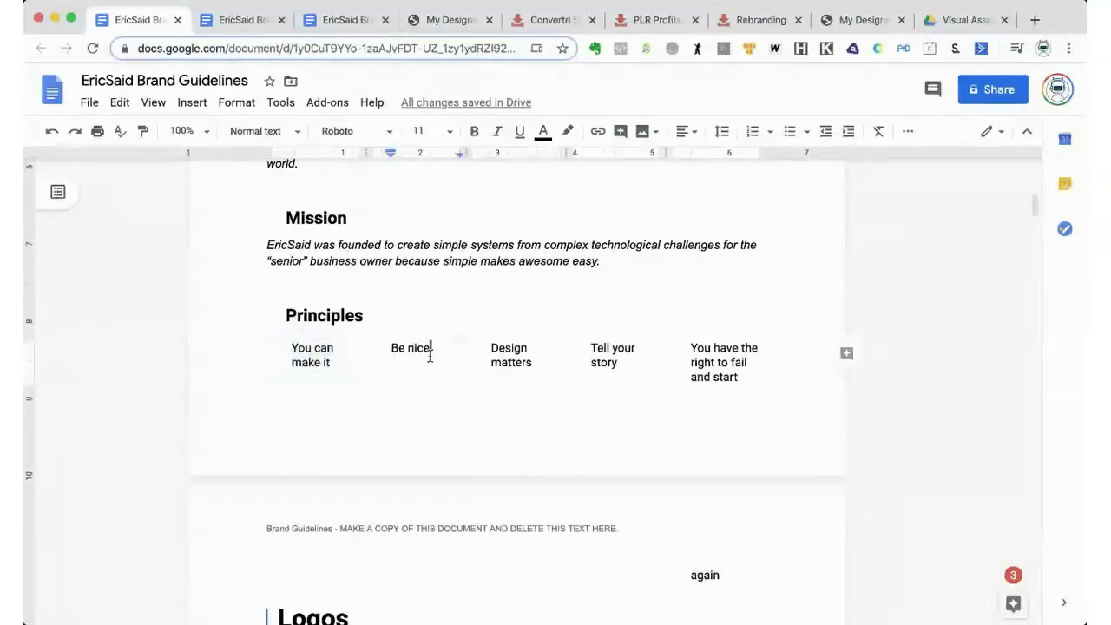
pyautogui.click(424, 357)
pyautogui.tripleClick(423, 357)
pyautogui.click(519, 349)
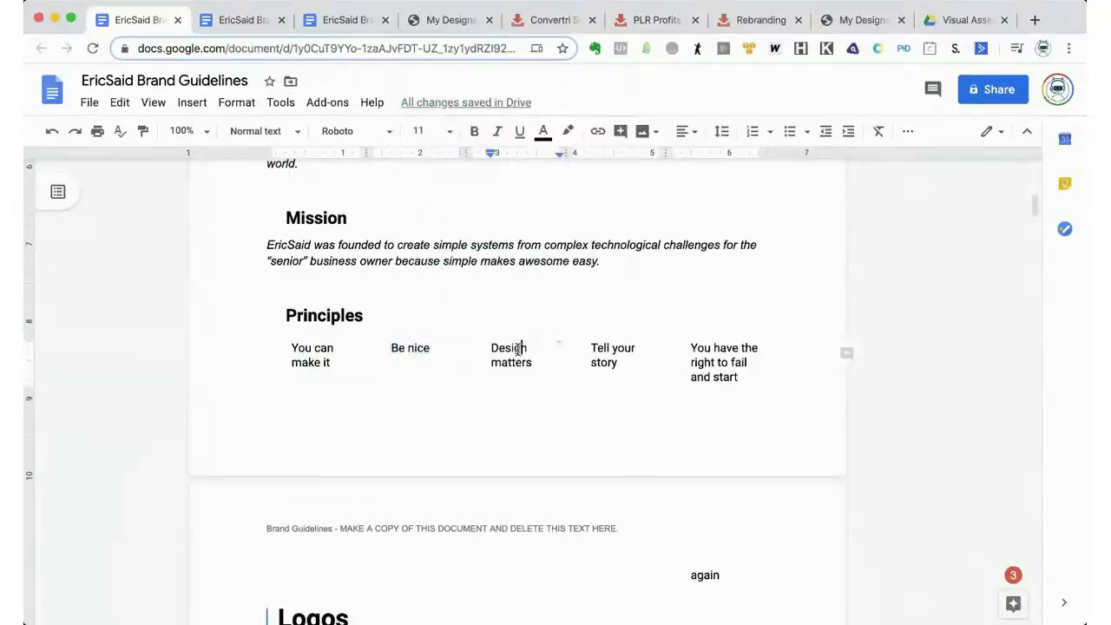
pyautogui.tripleClick(519, 349)
pyautogui.doubleClick(621, 348)
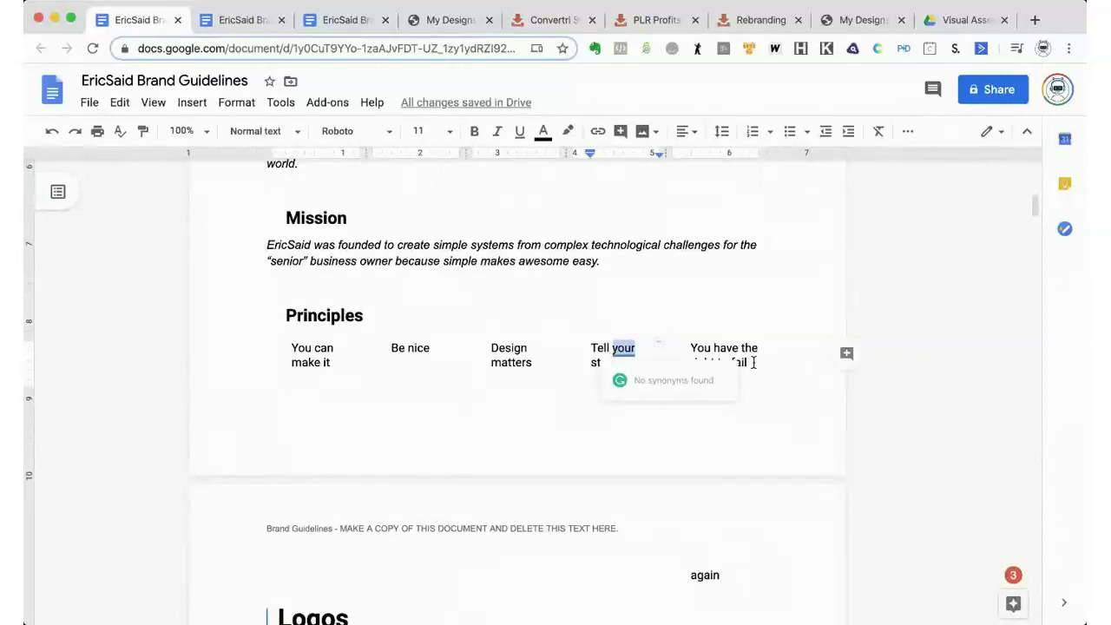
# - Select the "You can make it" placeholder, then copy "Simplicity" from the values list in EricSaid Brand Doc
pyautogui.tripleClick(318, 357)
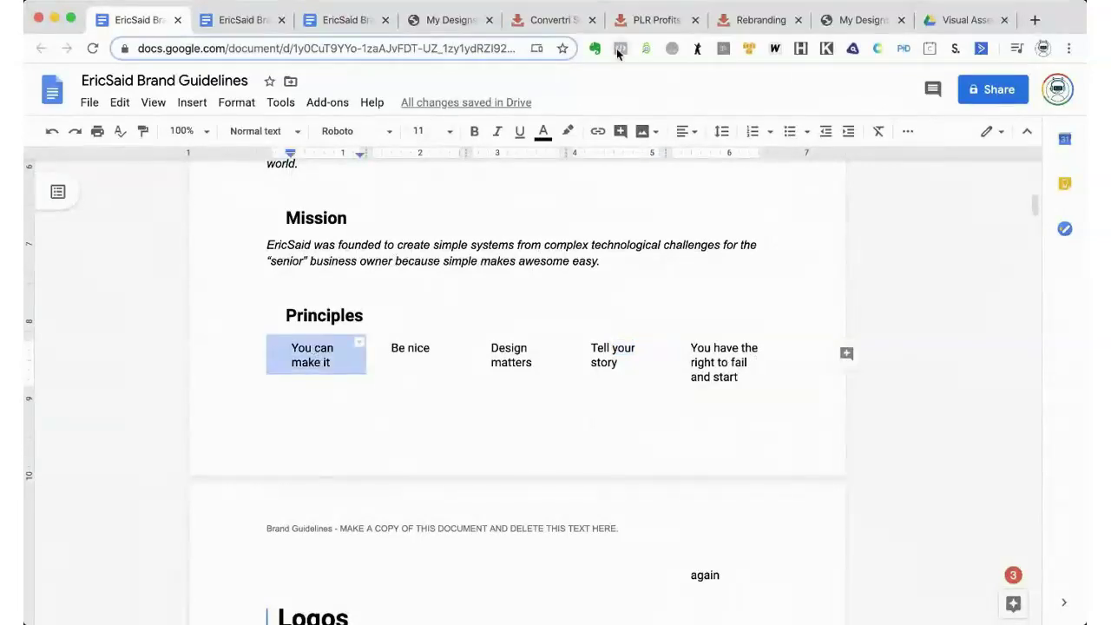
pyautogui.click(247, 19)
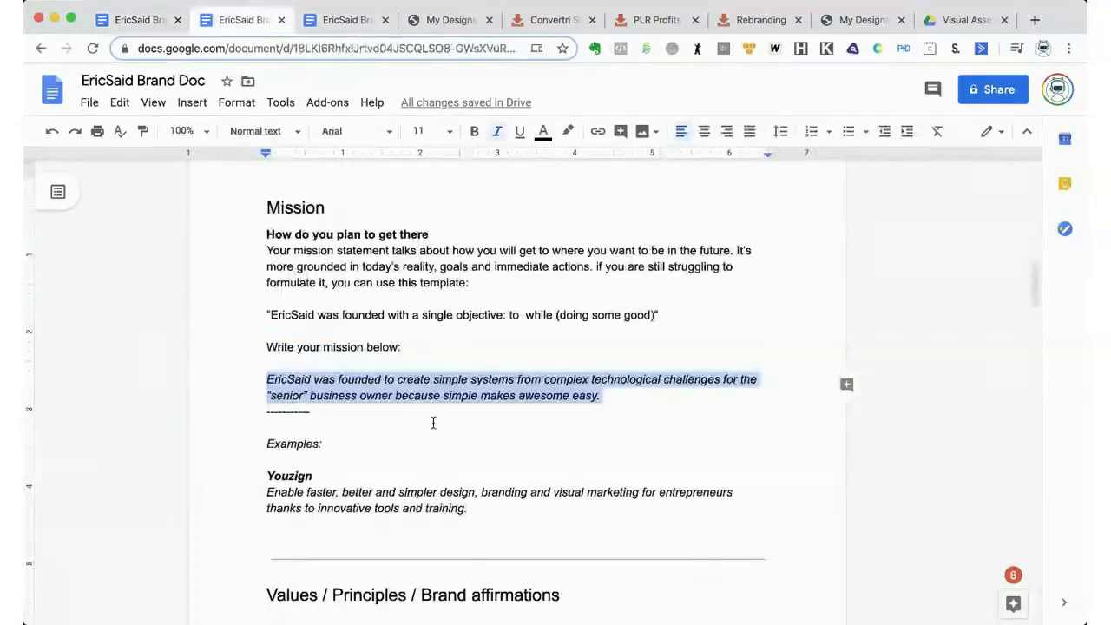
pyautogui.scroll(-5, 433, 422)
pyautogui.scroll(-4, 433, 422)
pyautogui.scroll(-3, 433, 423)
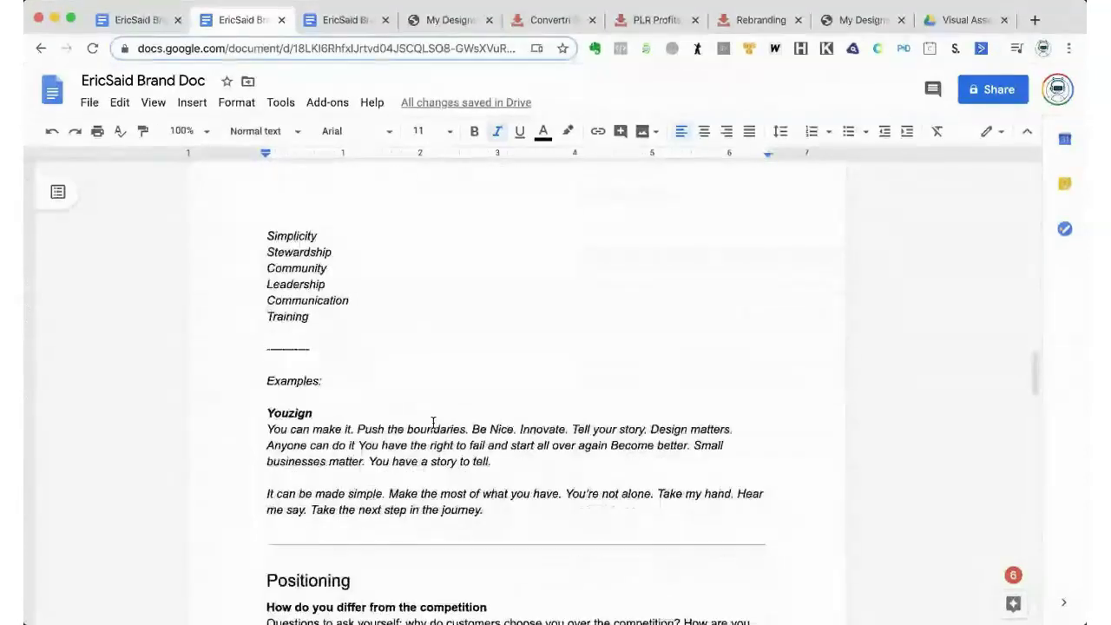
pyautogui.scroll(2, 433, 422)
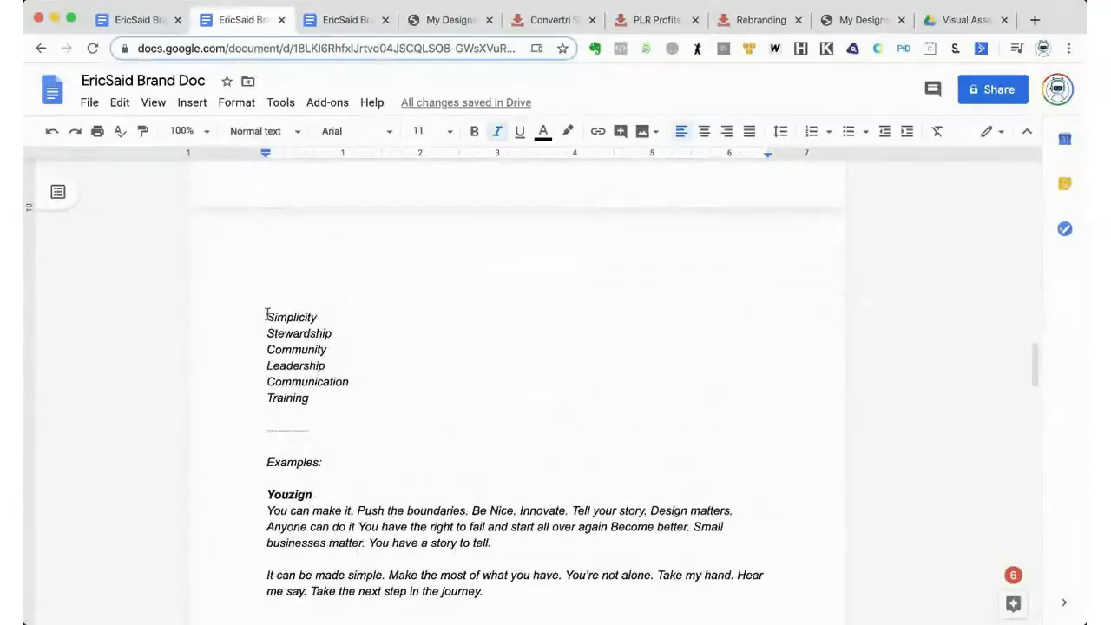
pyautogui.doubleClick(293, 318)
pyautogui.rightClick(299, 318)
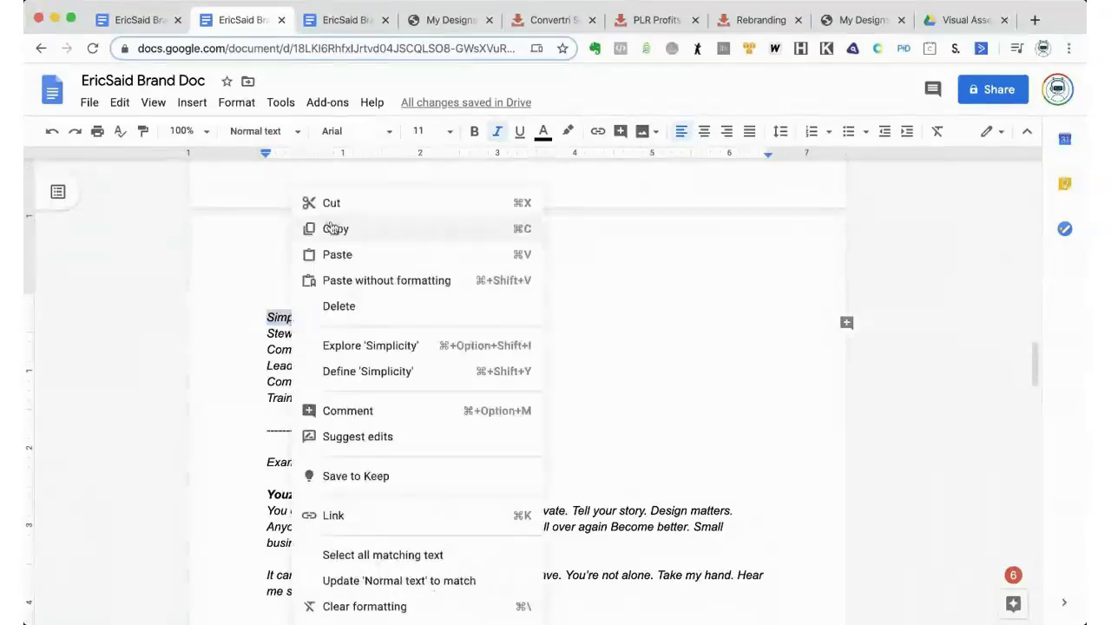
pyautogui.click(335, 229)
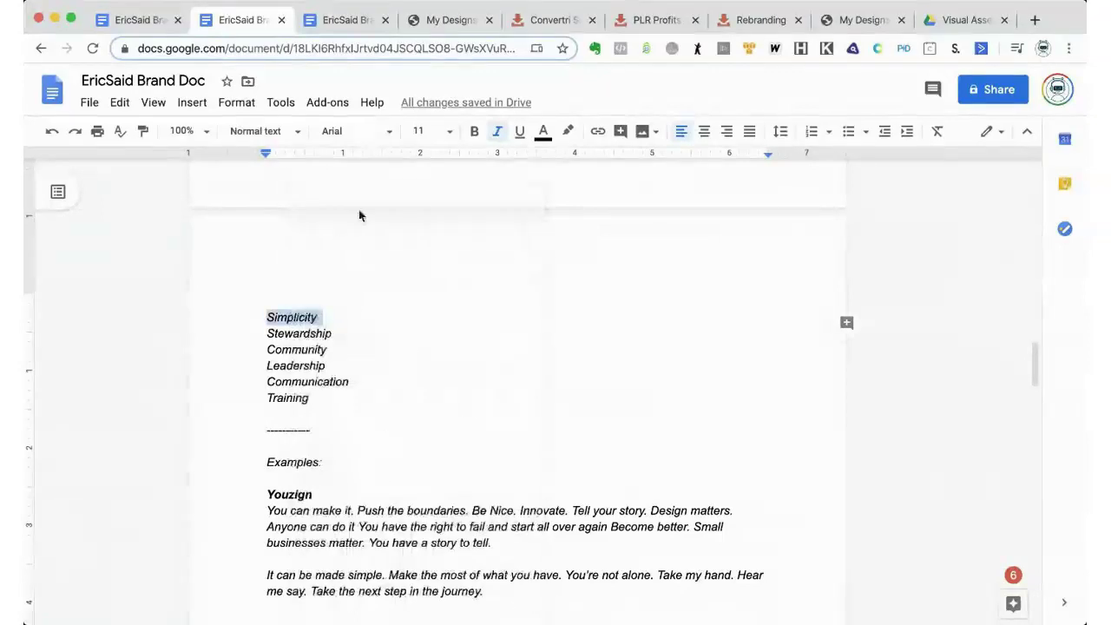
# - Replace the "You can make it" principle in EricSaid Brand Guidelines with the copied "Simplicity"
pyautogui.click(119, 20)
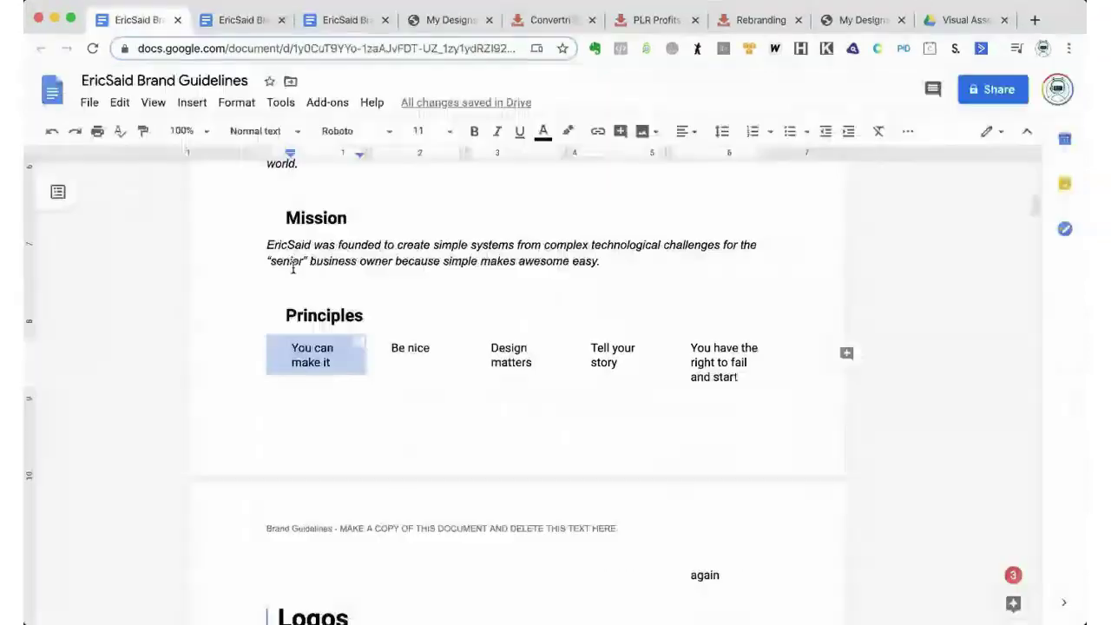
pyautogui.click(315, 359)
pyautogui.doubleClick(315, 361)
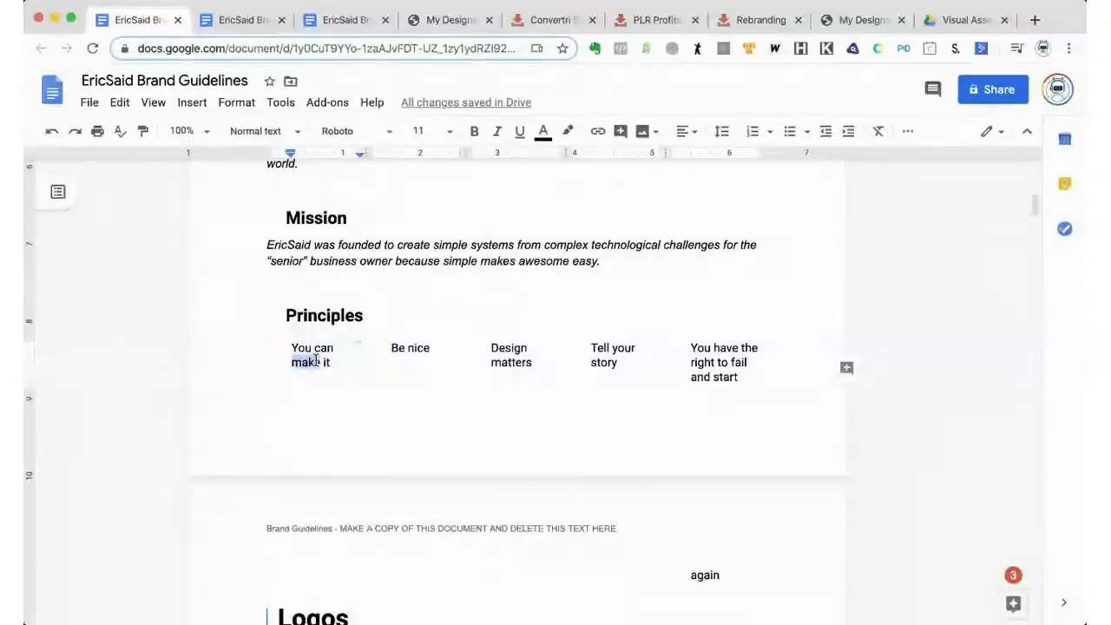
pyautogui.tripleClick(315, 359)
pyautogui.rightClick(315, 359)
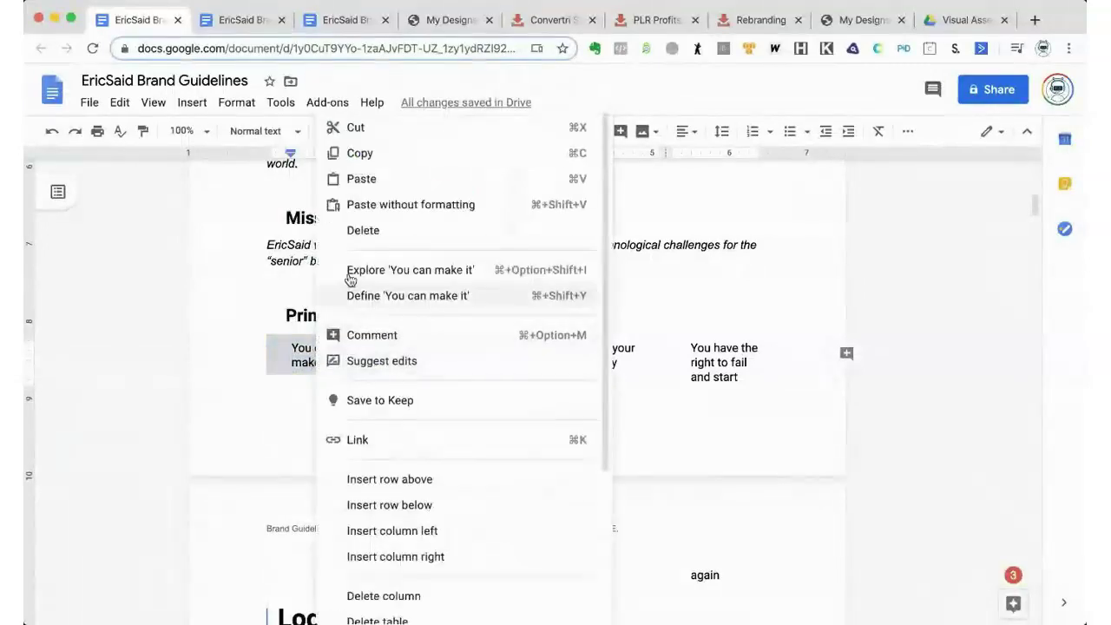
pyautogui.click(361, 179)
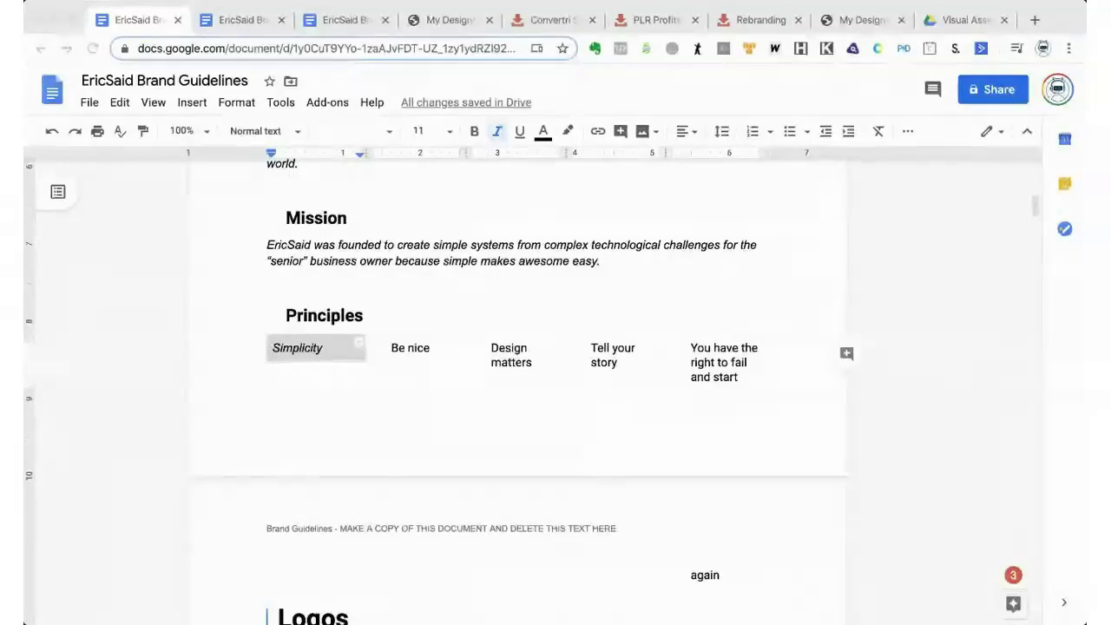
# - Switch to EricSaid Brand Doc and copy "Stewardship" from the values list
pyautogui.click(241, 19)
pyautogui.click(302, 332)
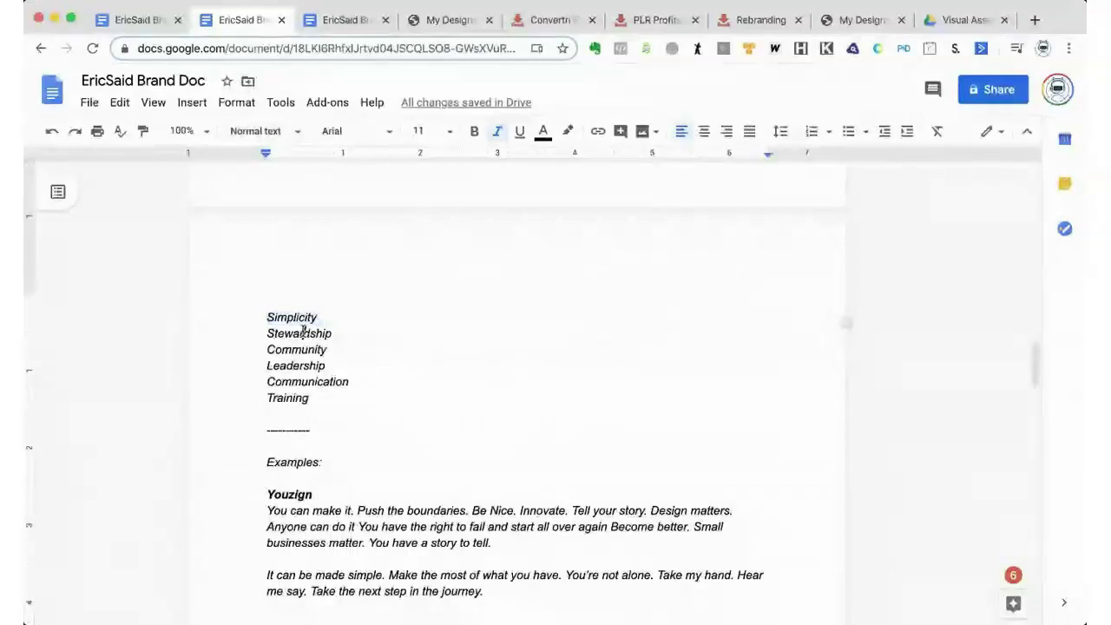
pyautogui.doubleClick(303, 333)
pyautogui.rightClick(304, 333)
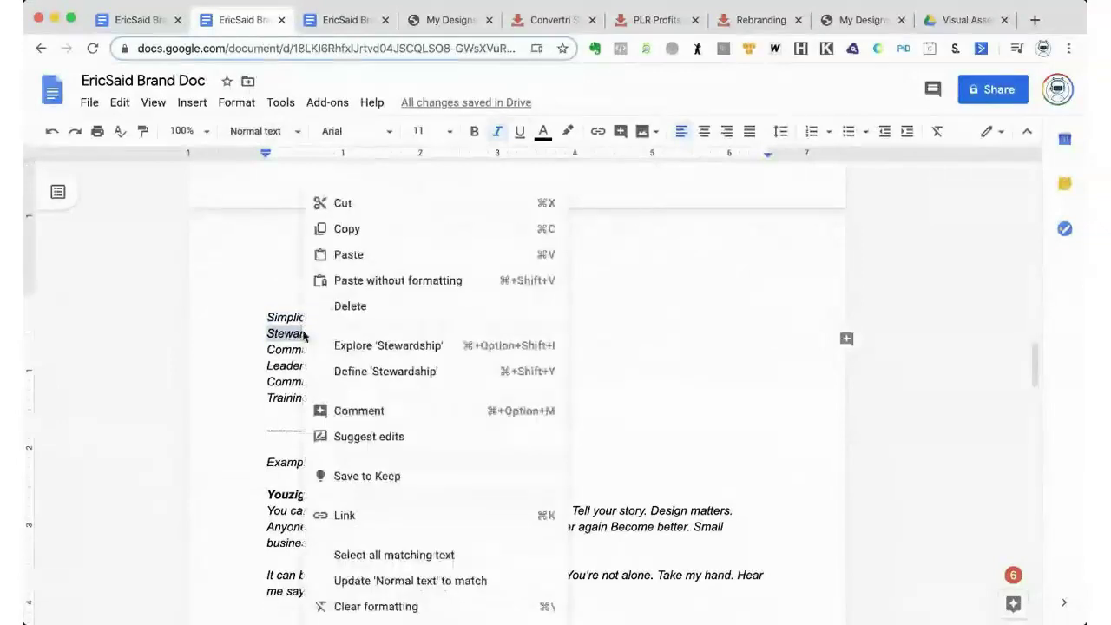
pyautogui.click(347, 228)
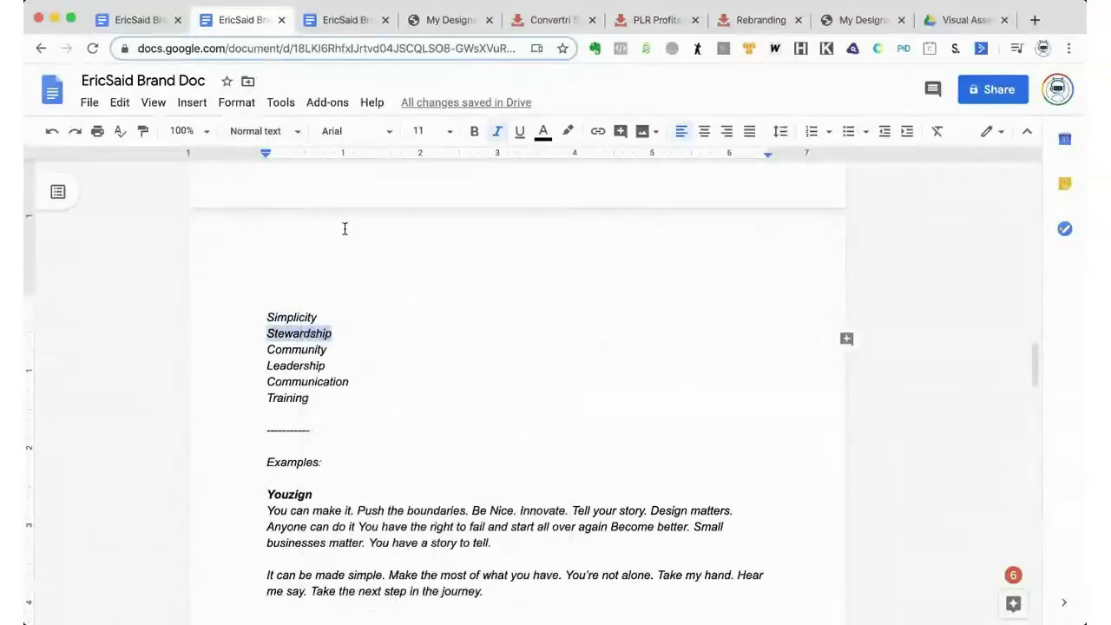
# - Replace the "Be nice" principle in EricSaid Brand Guidelines with the copied "Stewardship"
pyautogui.click(127, 26)
pyautogui.click(408, 354)
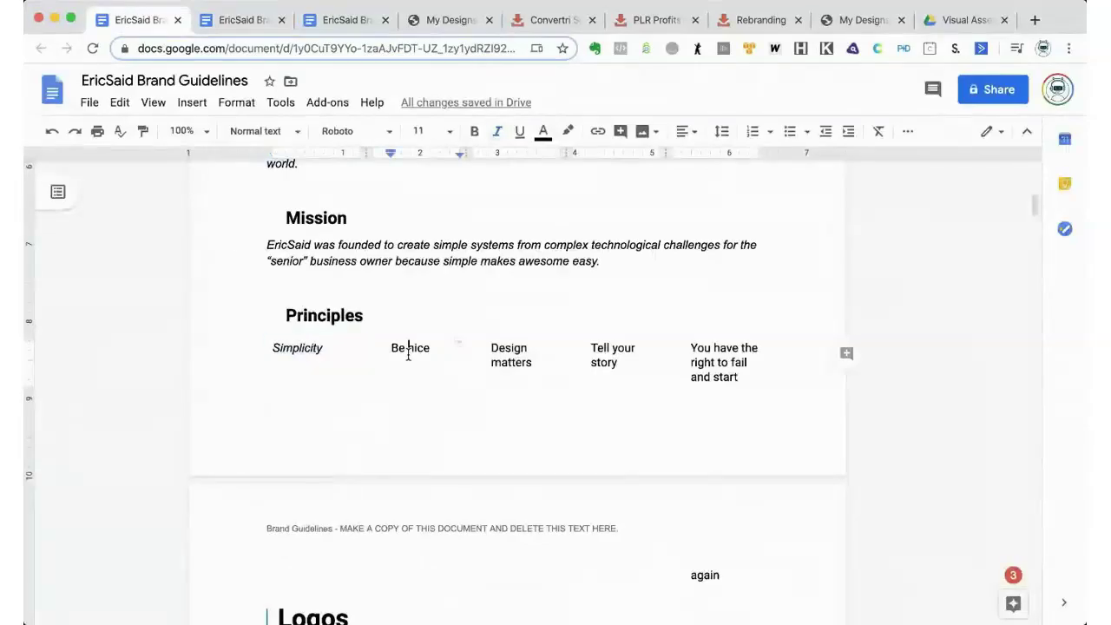
pyautogui.tripleClick(408, 354)
pyautogui.rightClick(408, 355)
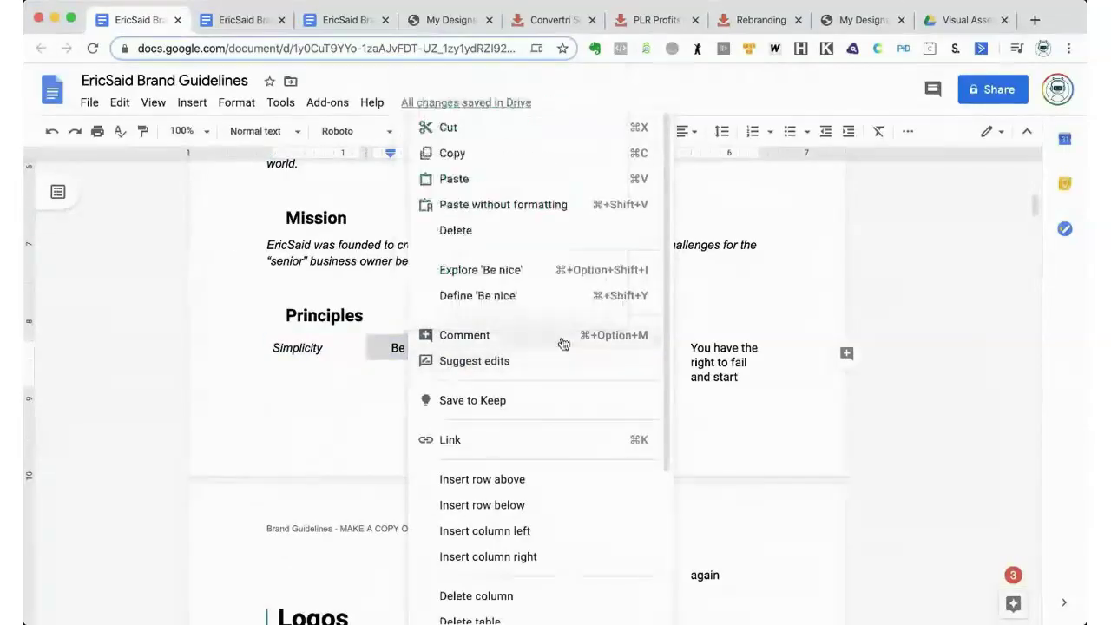
pyautogui.click(448, 180)
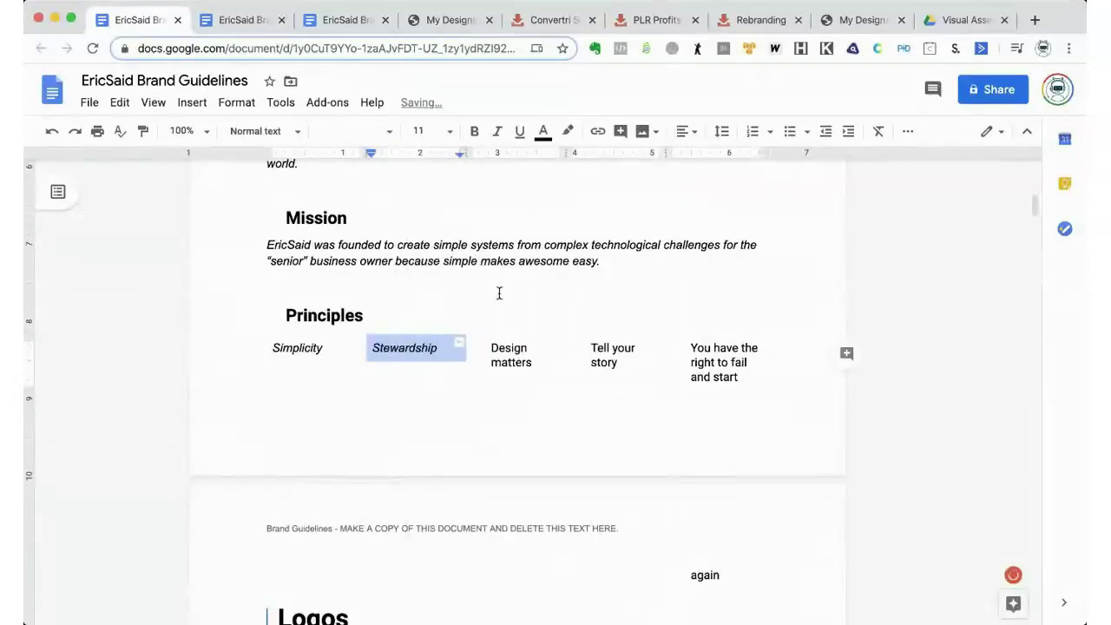
# - Switch to EricSaid Brand Doc and copy "Community" from the values list
pyautogui.click(234, 19)
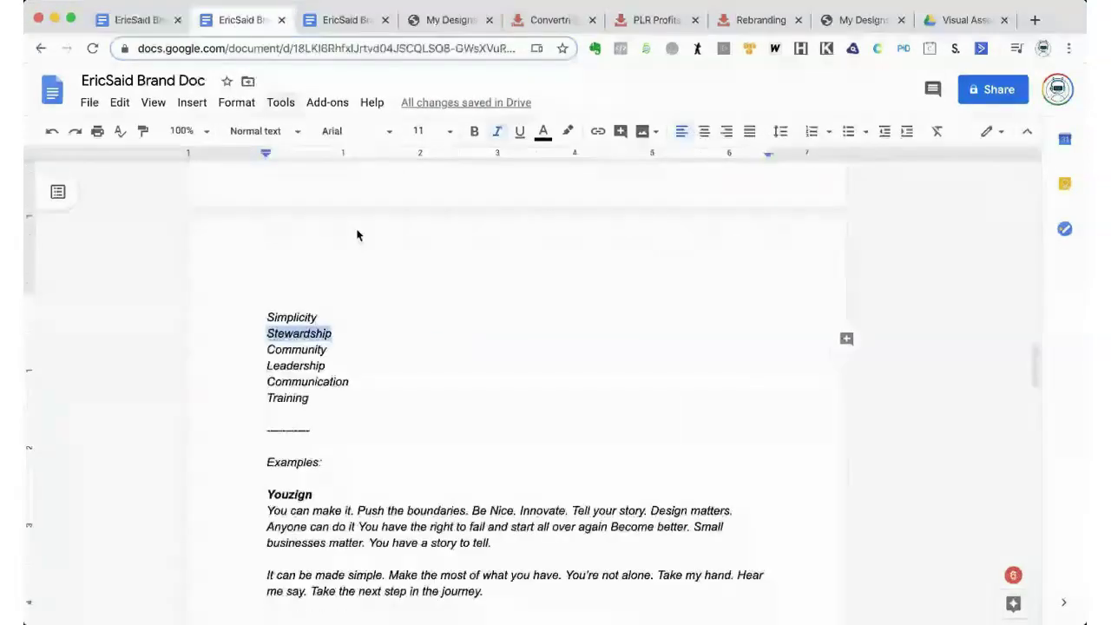
pyautogui.doubleClick(306, 349)
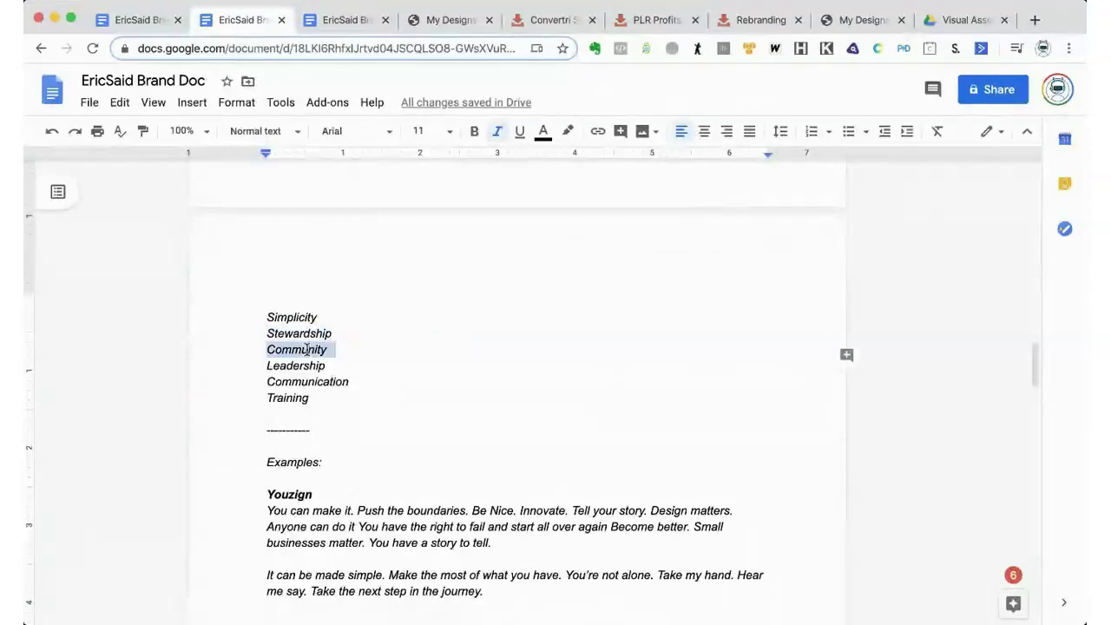
pyautogui.rightClick(306, 348)
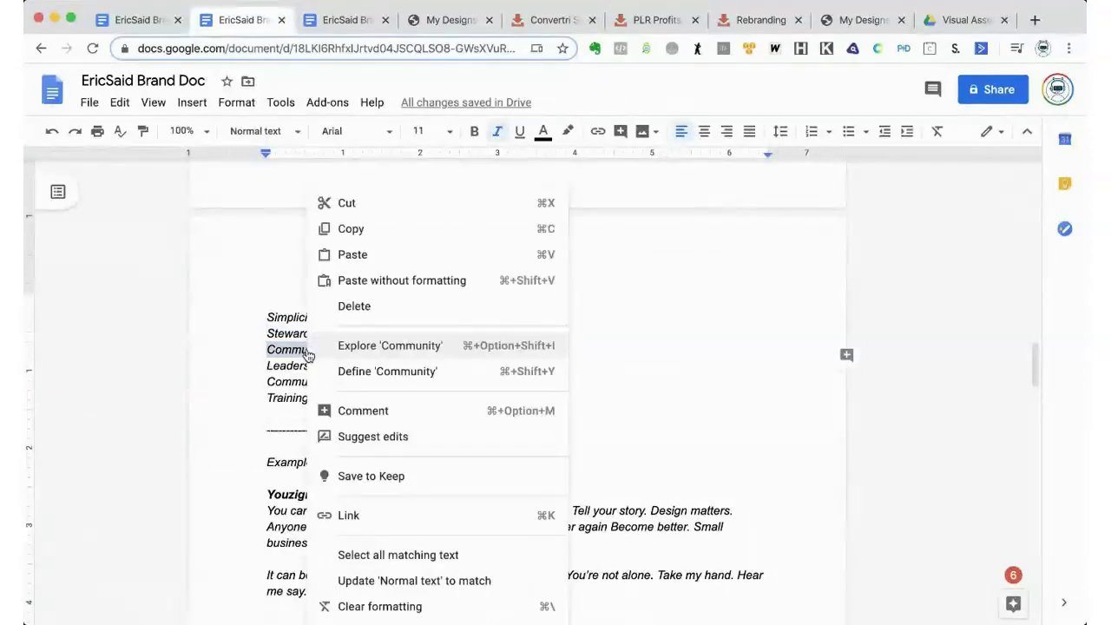
pyautogui.click(344, 230)
# - Replace the "Design matters" principle in EricSaid Brand Guidelines with the copied "Community"
pyautogui.click(135, 19)
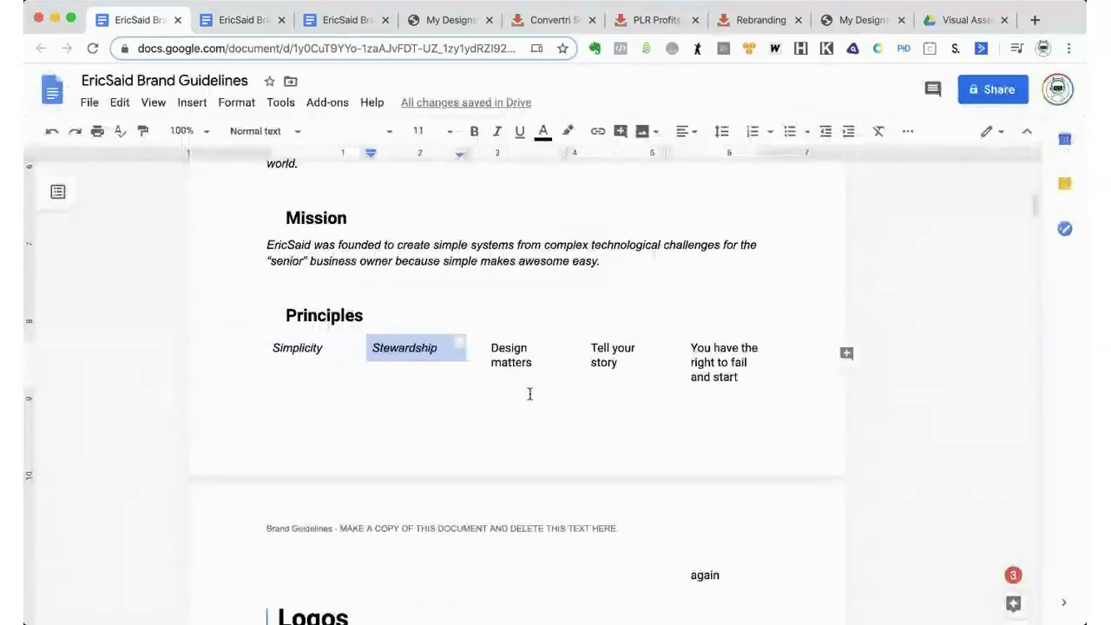
pyautogui.tripleClick(521, 362)
pyautogui.rightClick(523, 363)
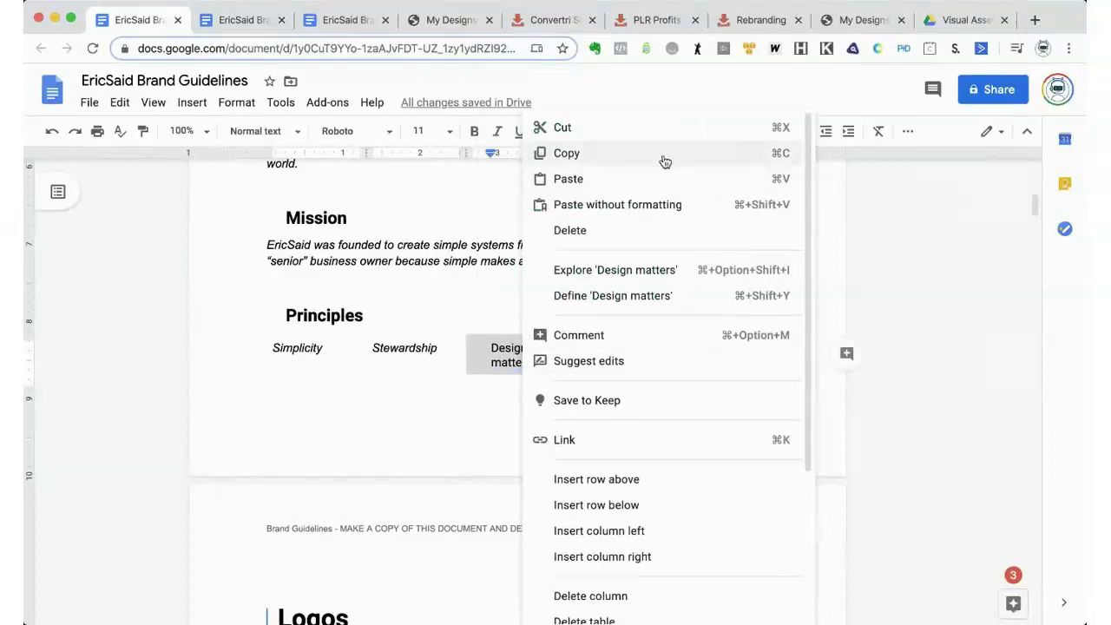
pyautogui.click(610, 178)
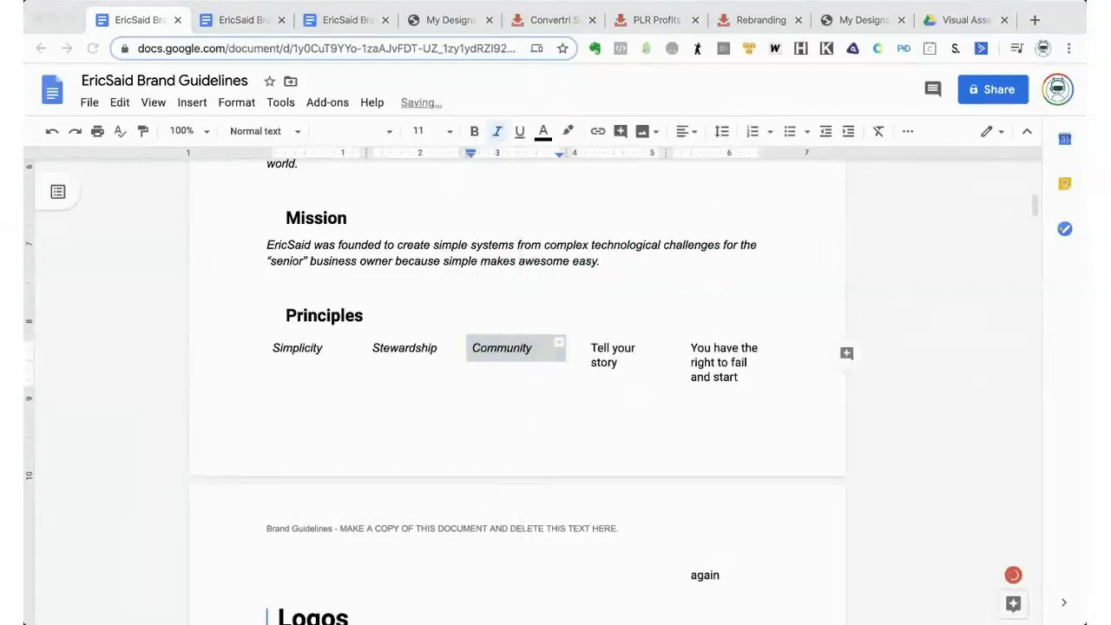
pyautogui.scroll(-3, 742, 389)
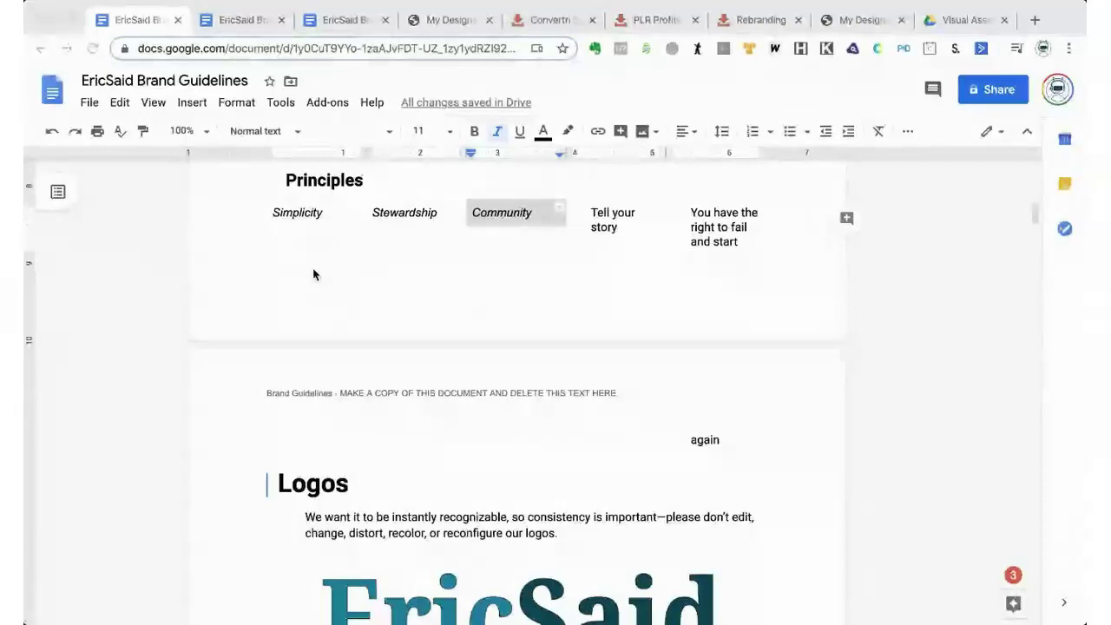
pyautogui.write('.')
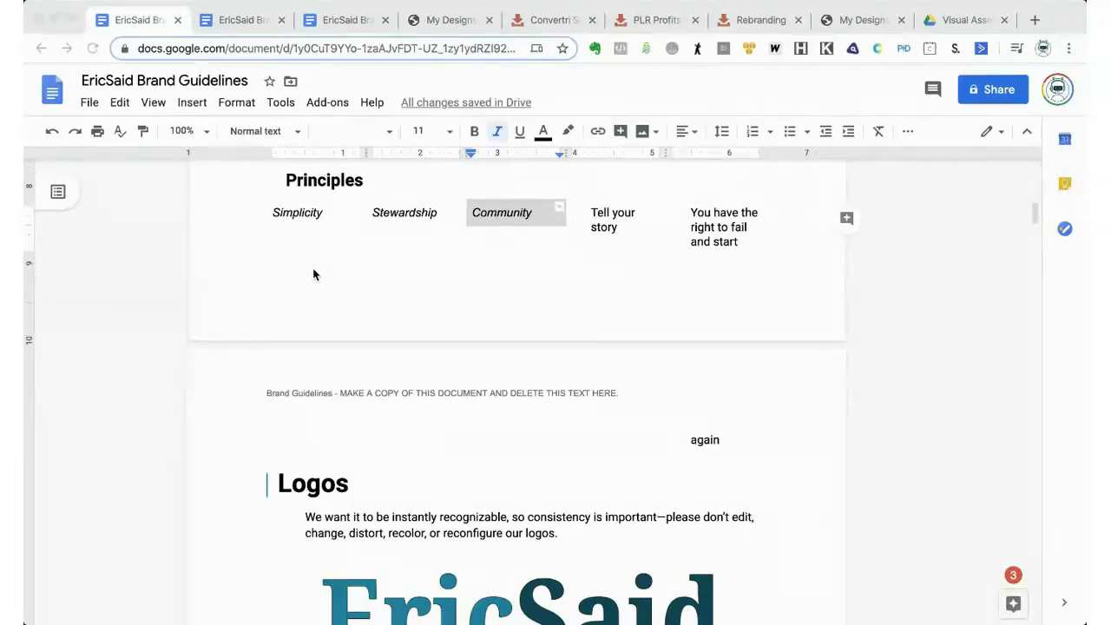
pyautogui.scroll(-1, 314, 274)
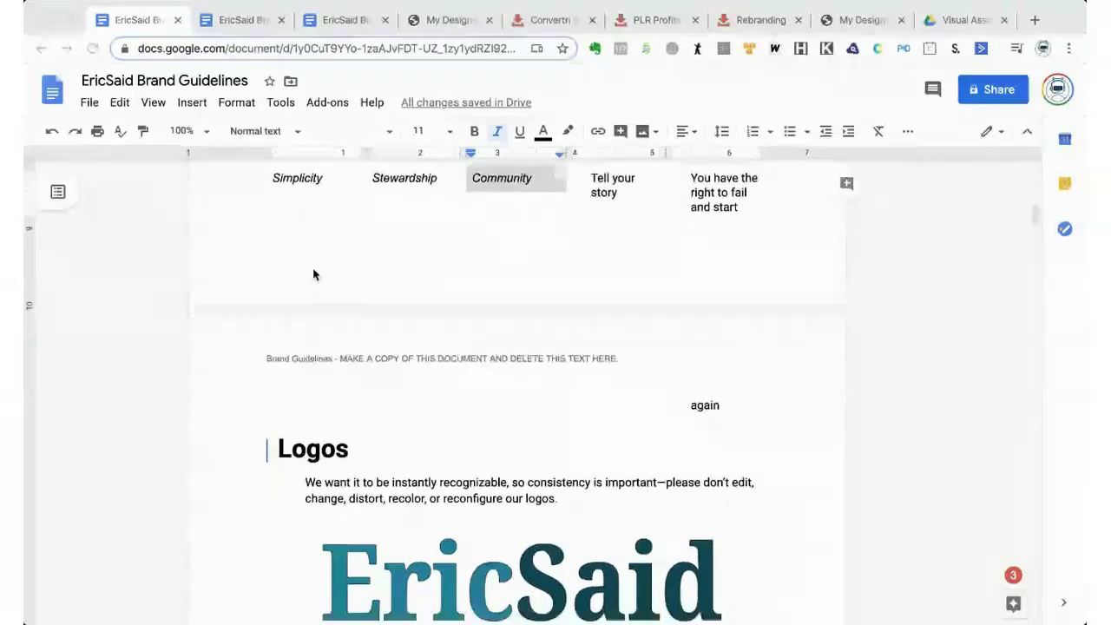
# - Review the logo variants in the Logos section: Main logo, All Black, All White, and White & Color
pyautogui.scroll(-2, 314, 274)
pyautogui.scroll(-2, 314, 275)
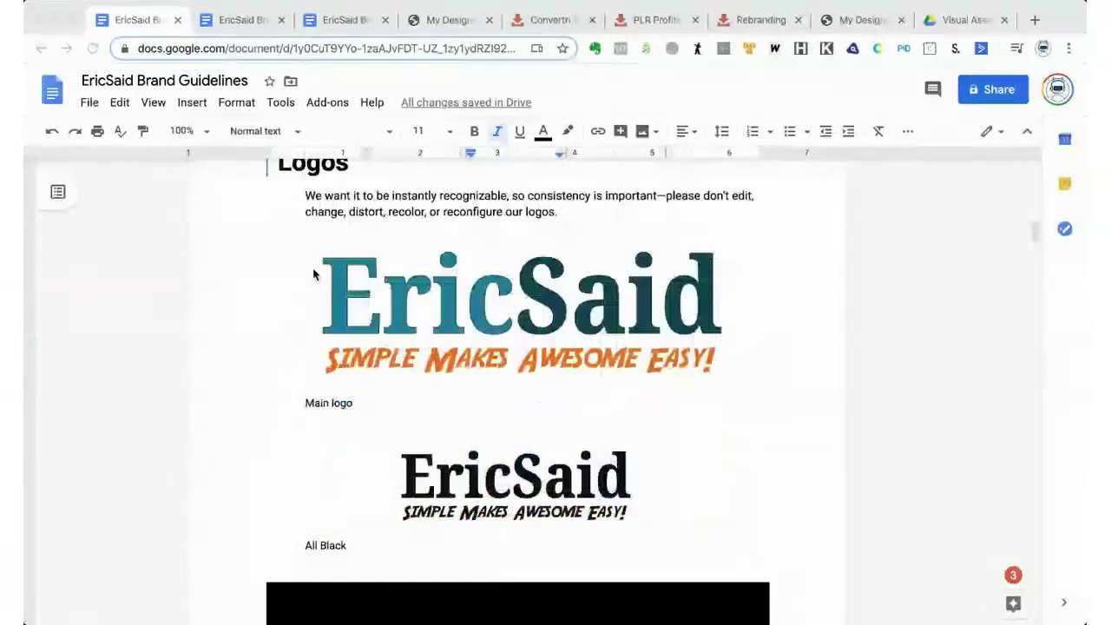
pyautogui.scroll(-2, 314, 274)
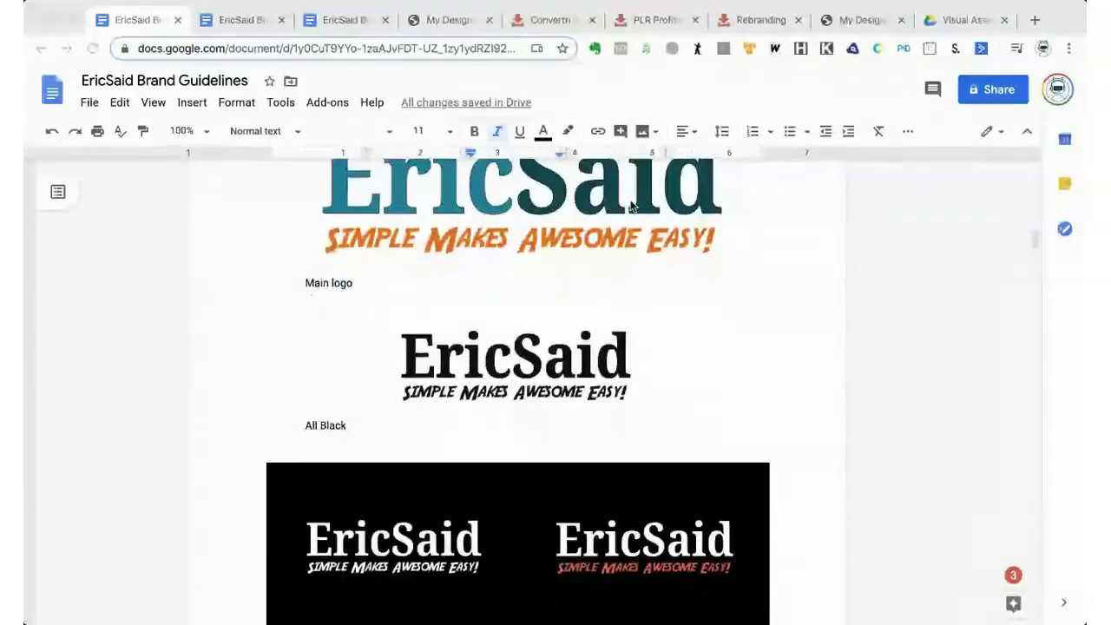
pyautogui.scroll(1, 591, 257)
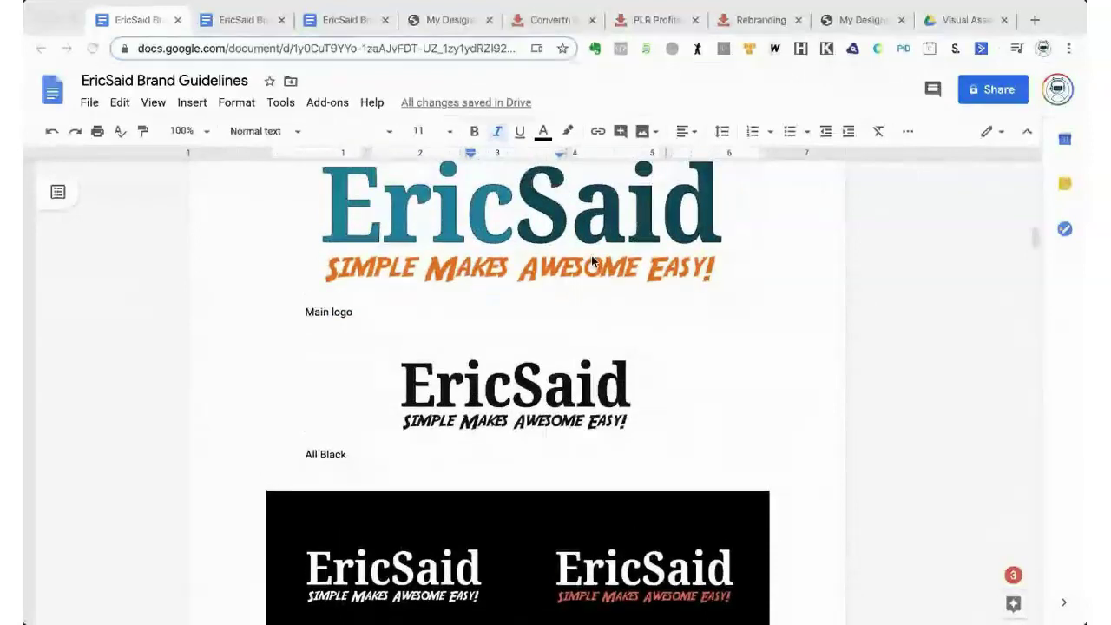
pyautogui.scroll(-1, 593, 265)
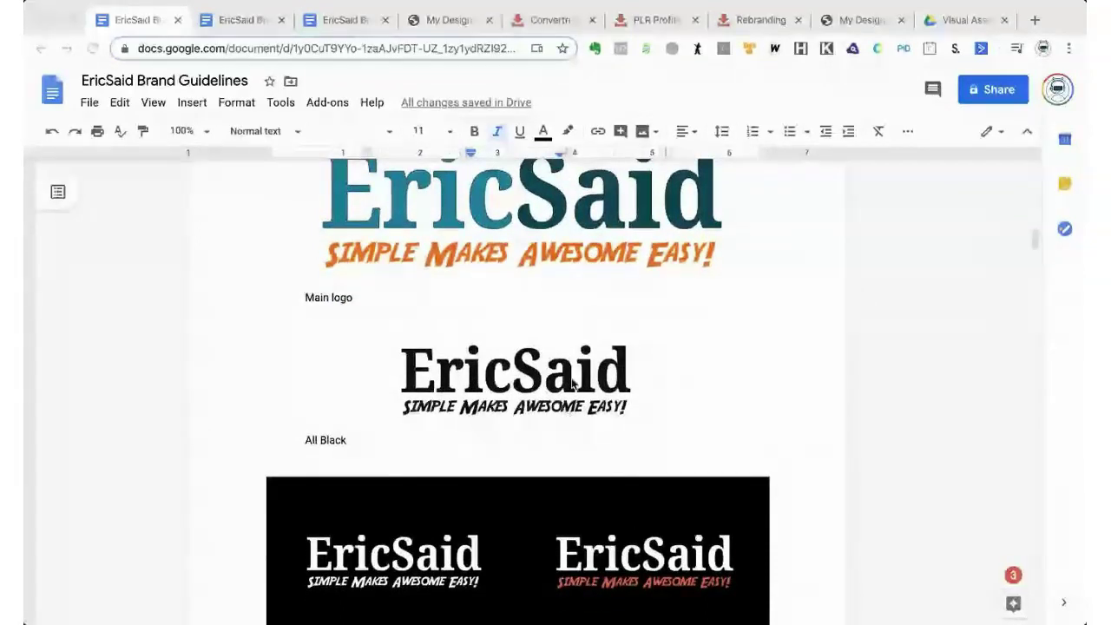
pyautogui.scroll(-3, 573, 383)
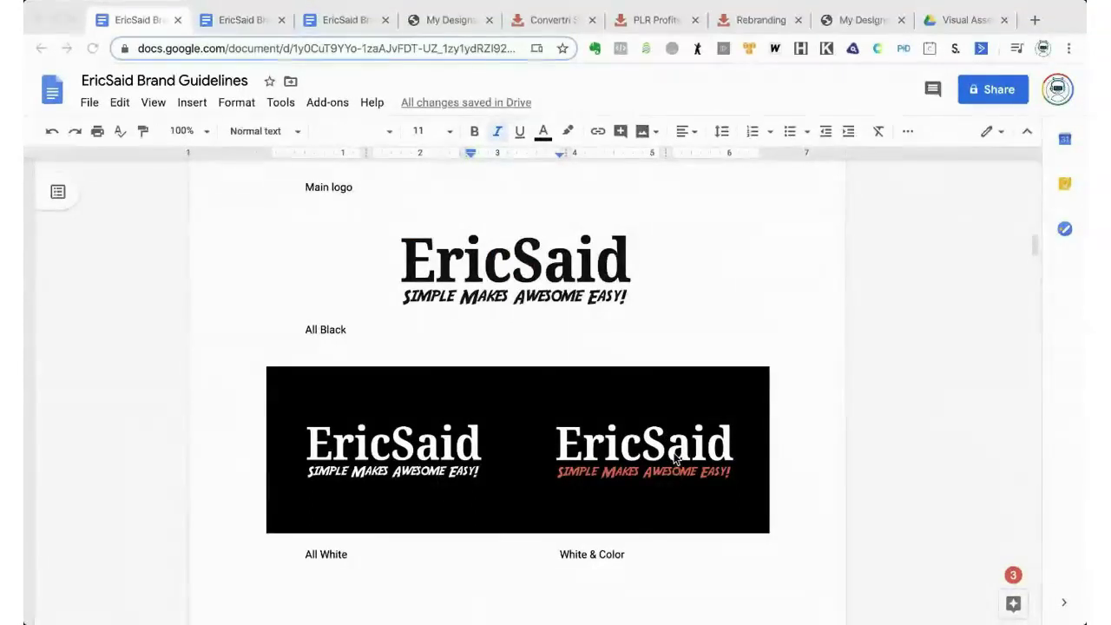
pyautogui.scroll(4, 676, 458)
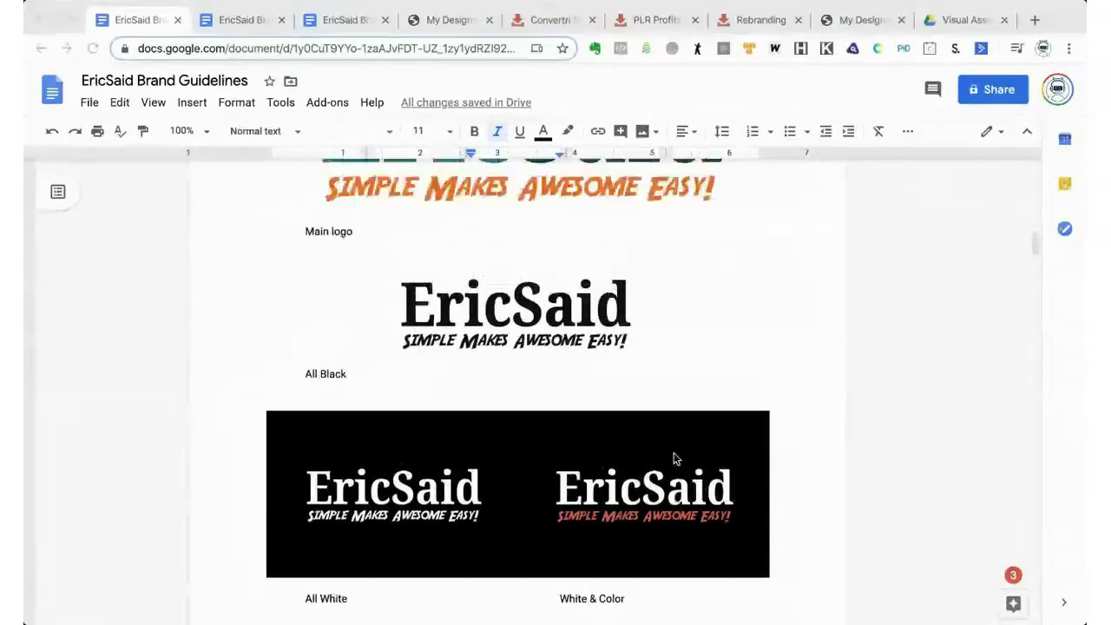
pyautogui.scroll(3, 675, 458)
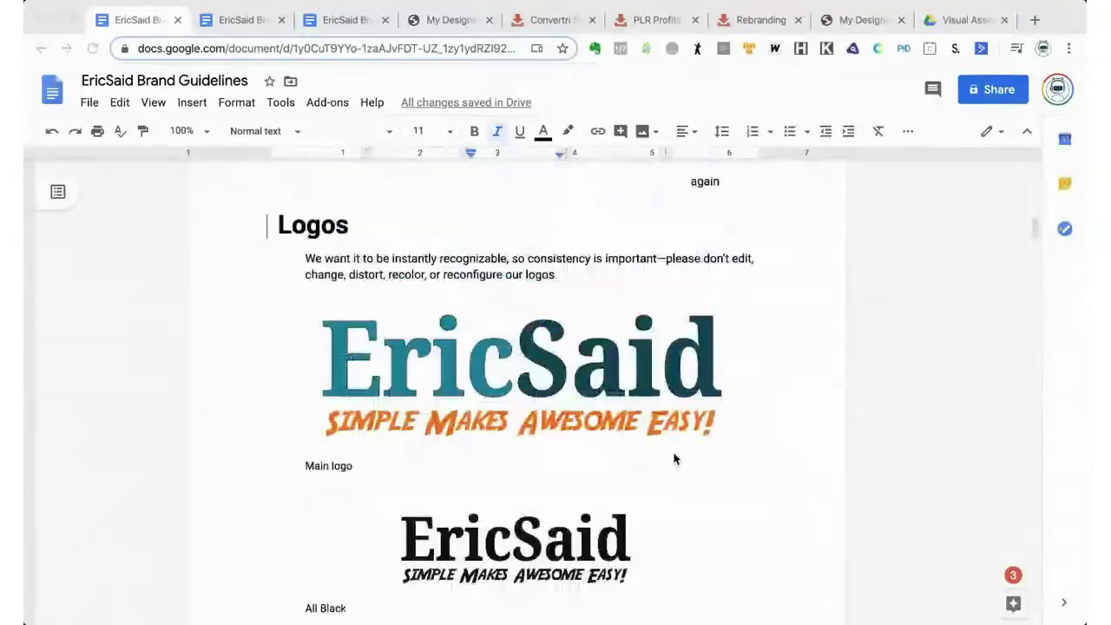
pyautogui.scroll(-3, 675, 458)
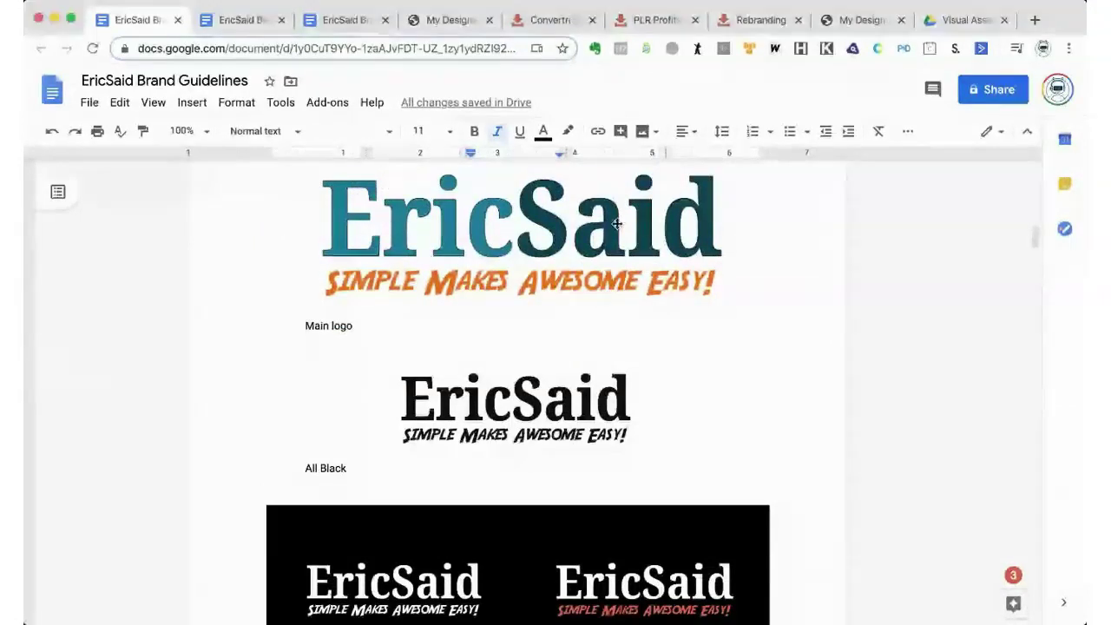
# - Select the main logo image, switch to Google Drive, and close the open thumbnail image to reach the Visual Assets for EricSaid folder
pyautogui.click(616, 265)
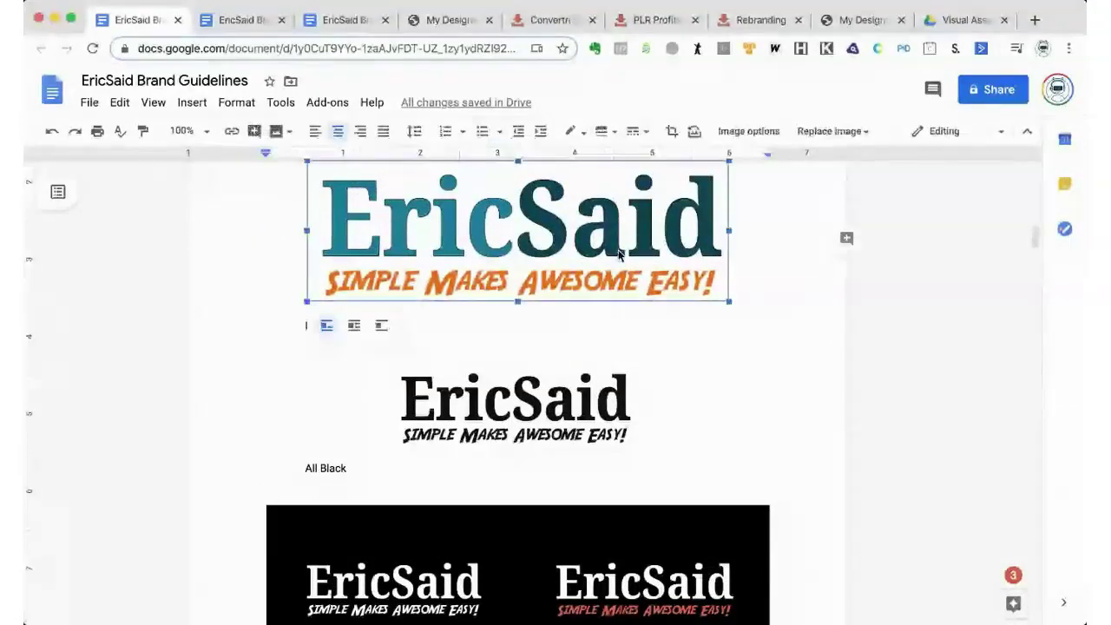
pyautogui.click(955, 22)
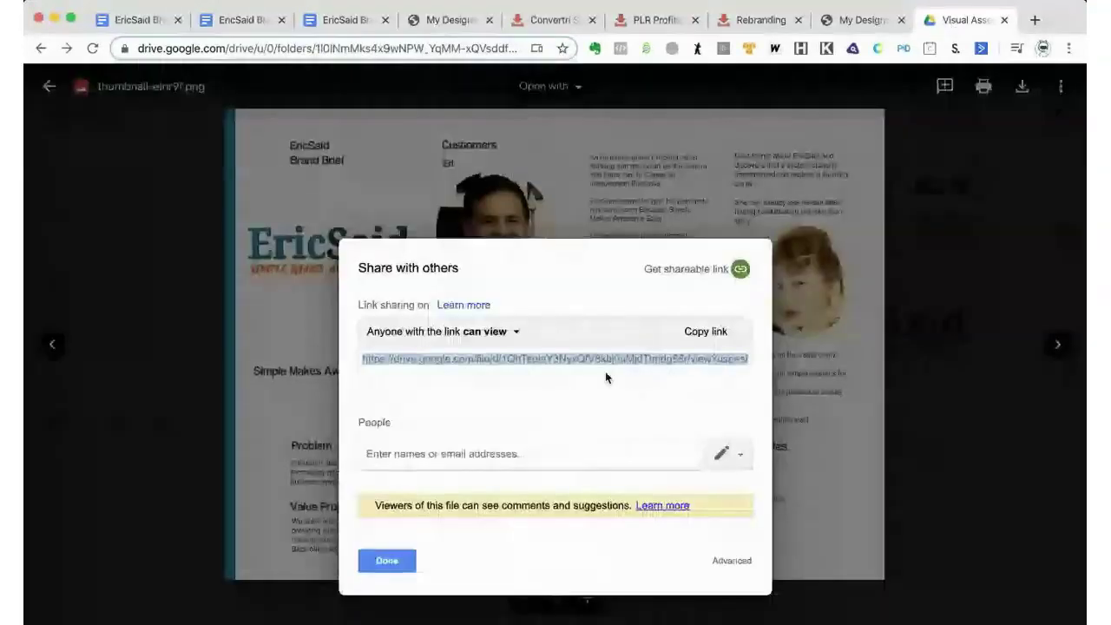
pyautogui.click(387, 560)
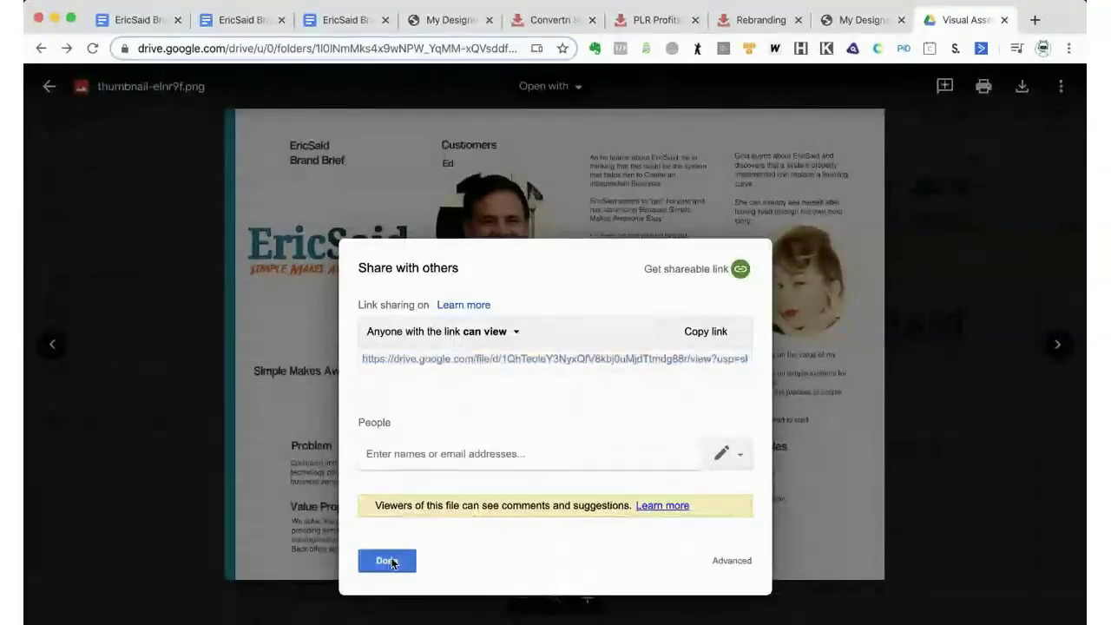
pyautogui.click(113, 88)
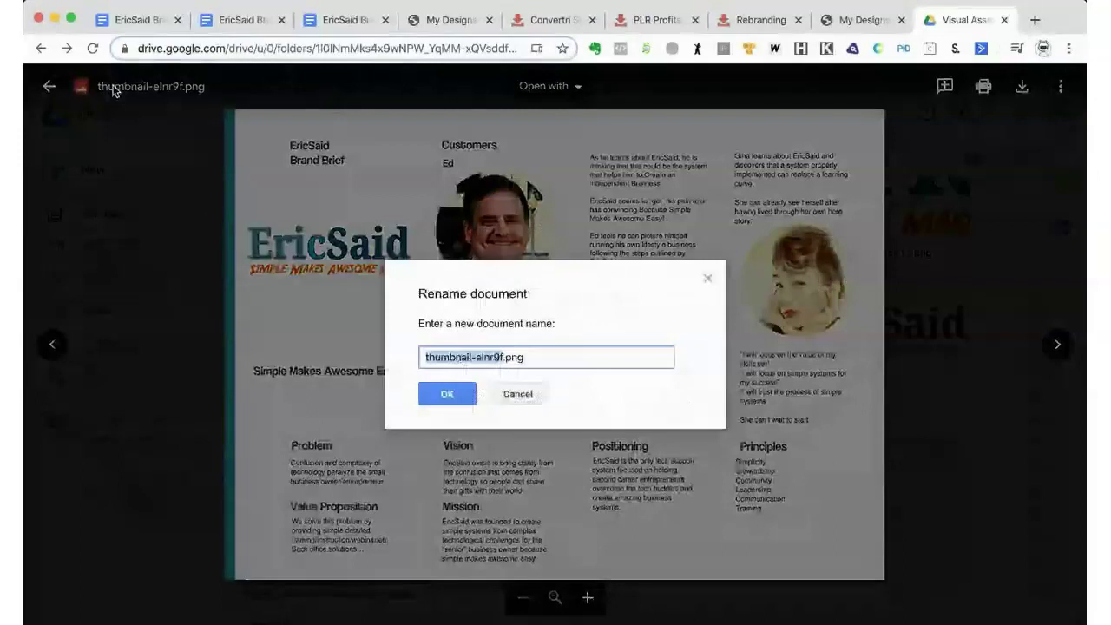
pyautogui.click(512, 395)
pyautogui.click(50, 86)
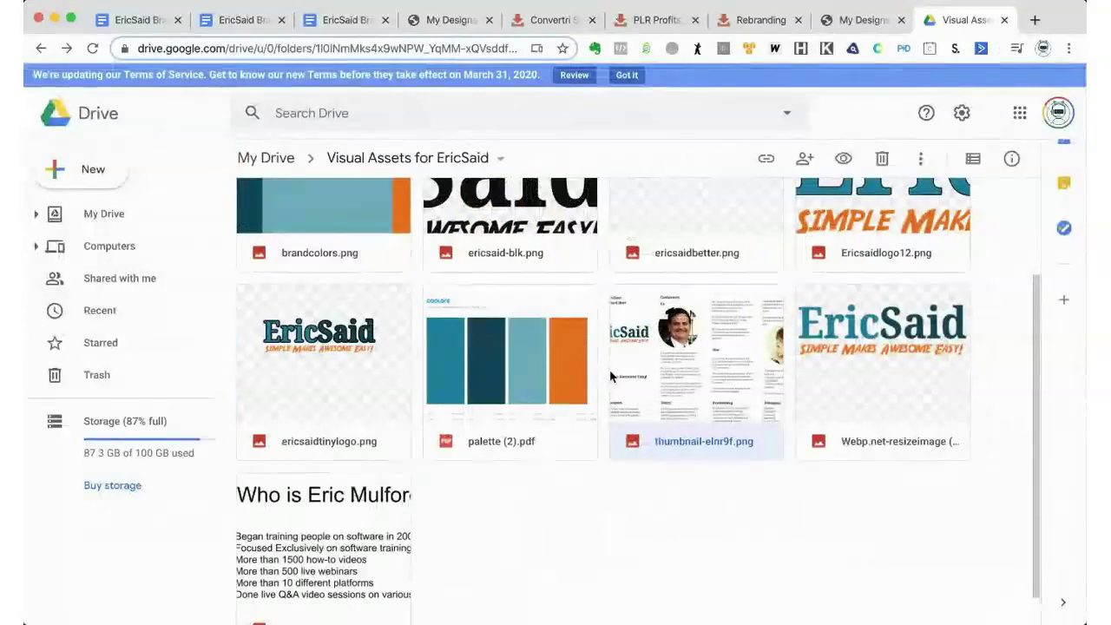
# - Turn on link sharing for Ericsaidlogo12.png, copy its shareable link, and return to the Visual Assets for EricSaid folder
pyautogui.scroll(1, 607, 382)
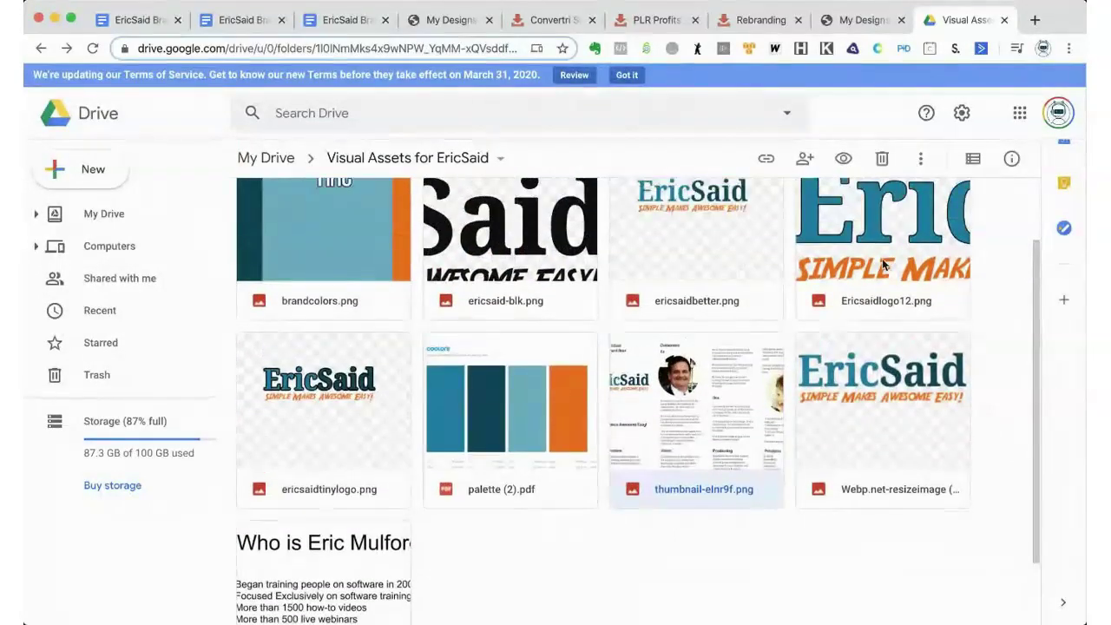
pyautogui.scroll(1, 883, 264)
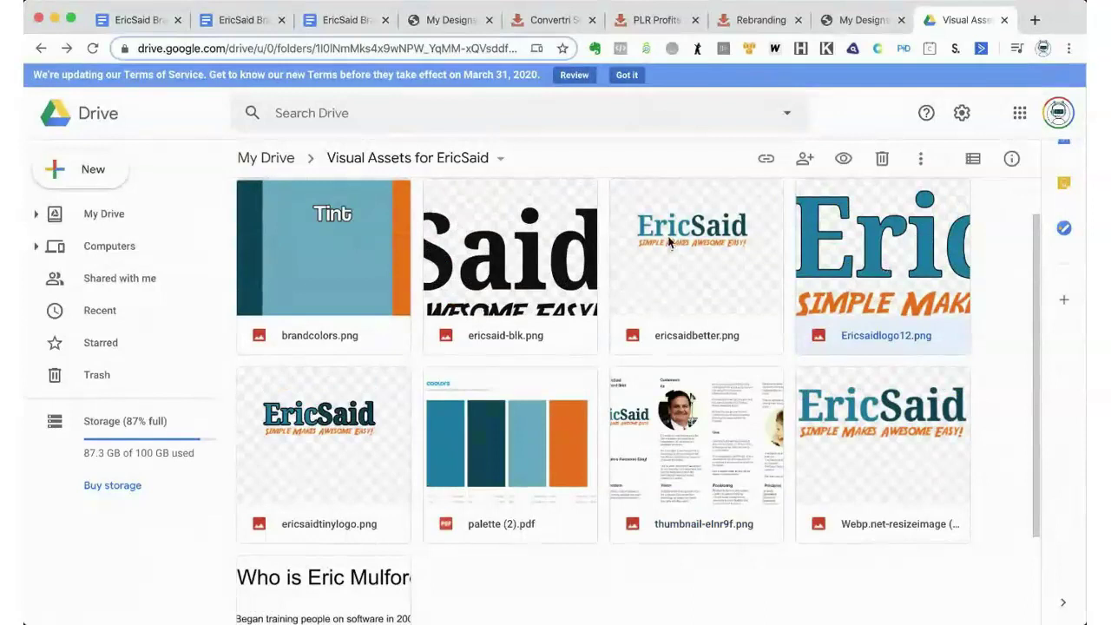
pyautogui.doubleClick(876, 251)
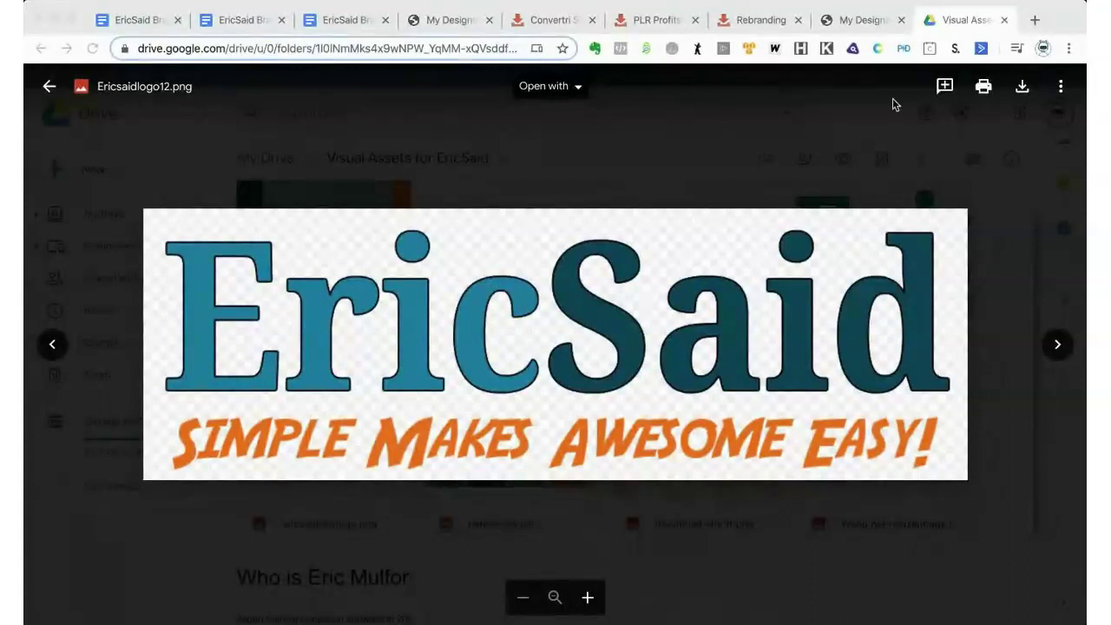
pyautogui.click(1060, 87)
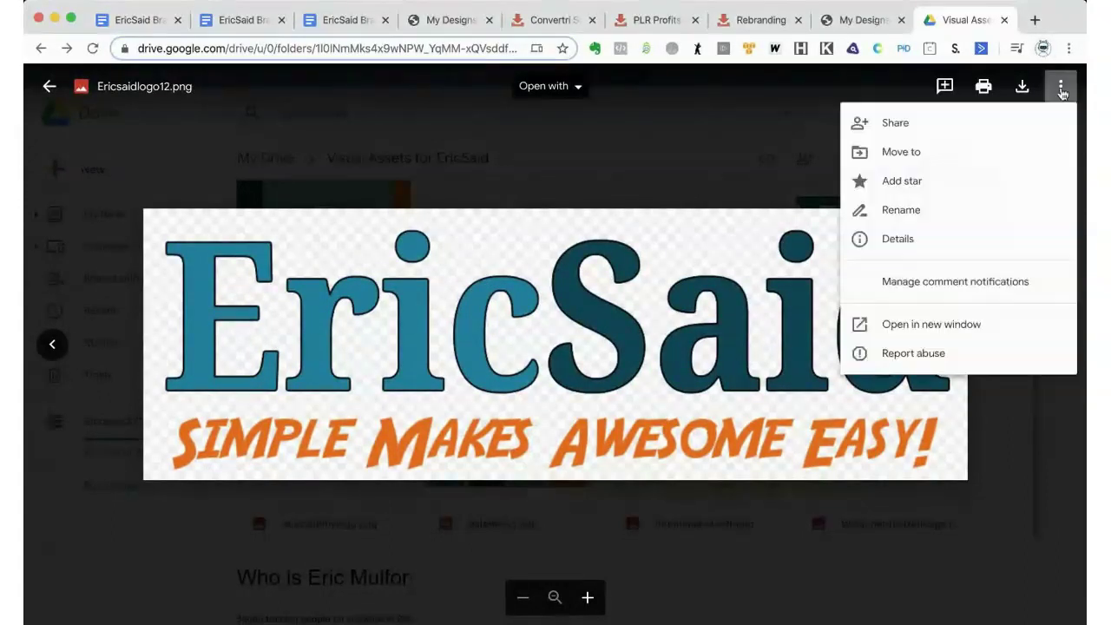
pyautogui.click(908, 124)
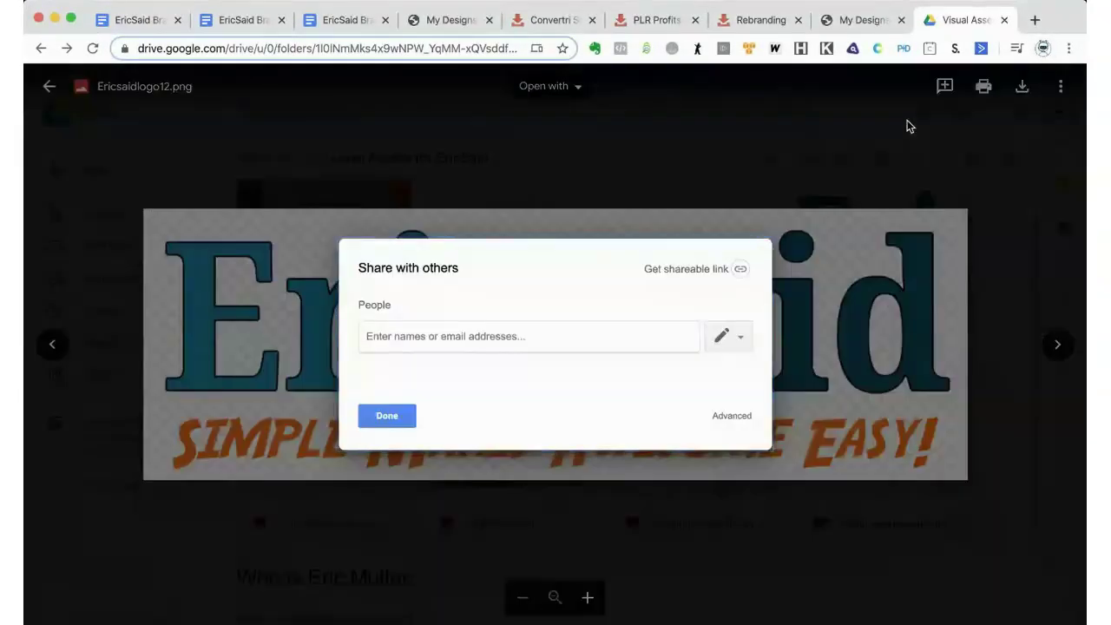
pyautogui.click(683, 267)
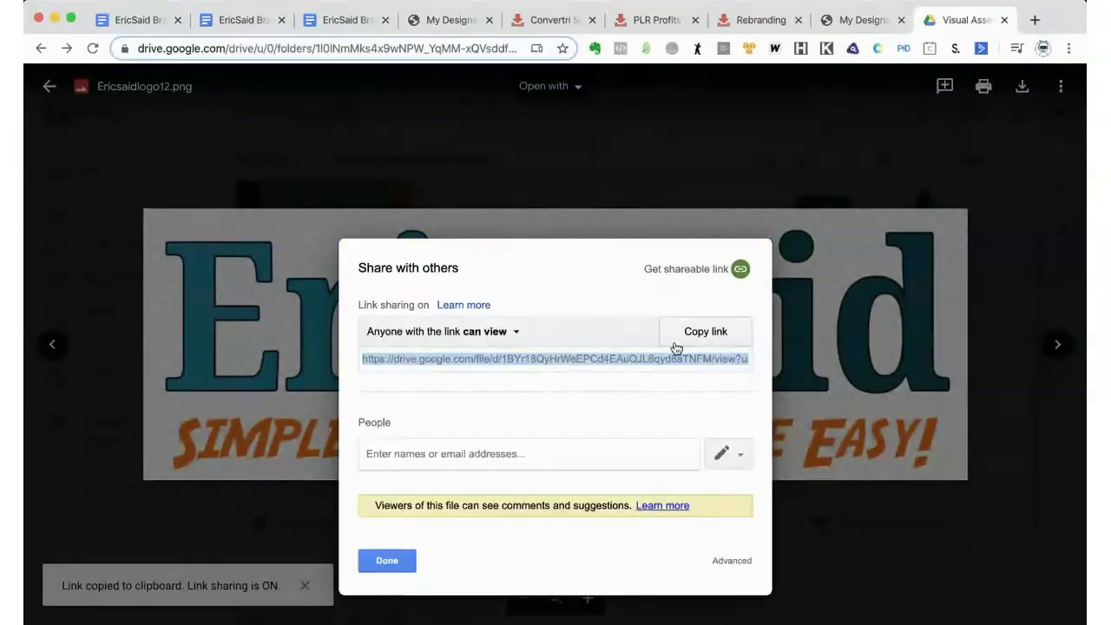
pyautogui.click(704, 338)
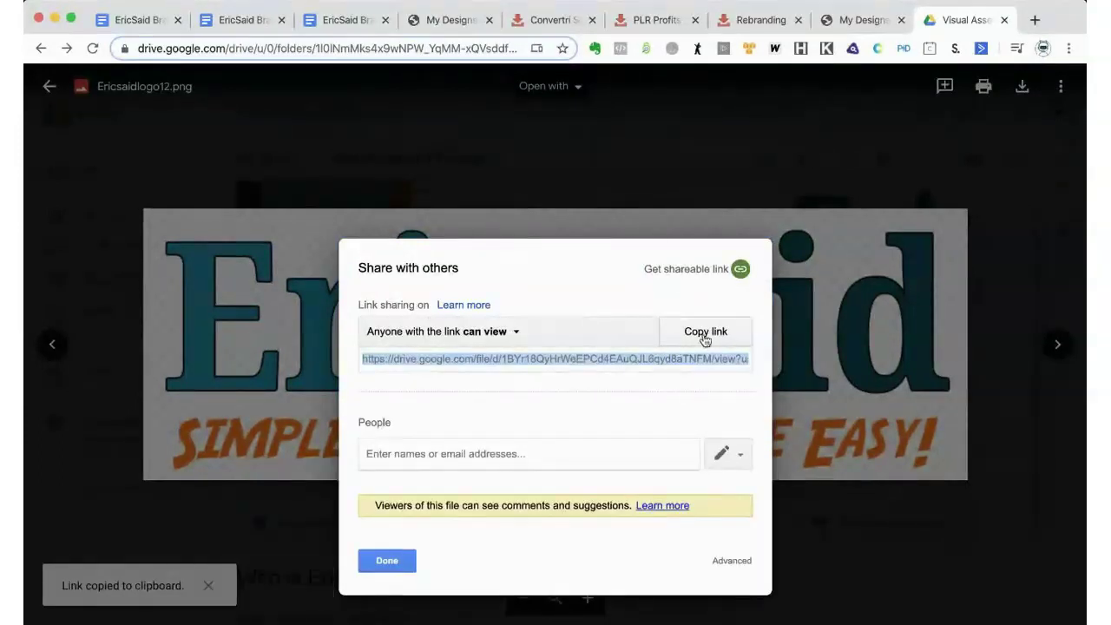
pyautogui.click(53, 92)
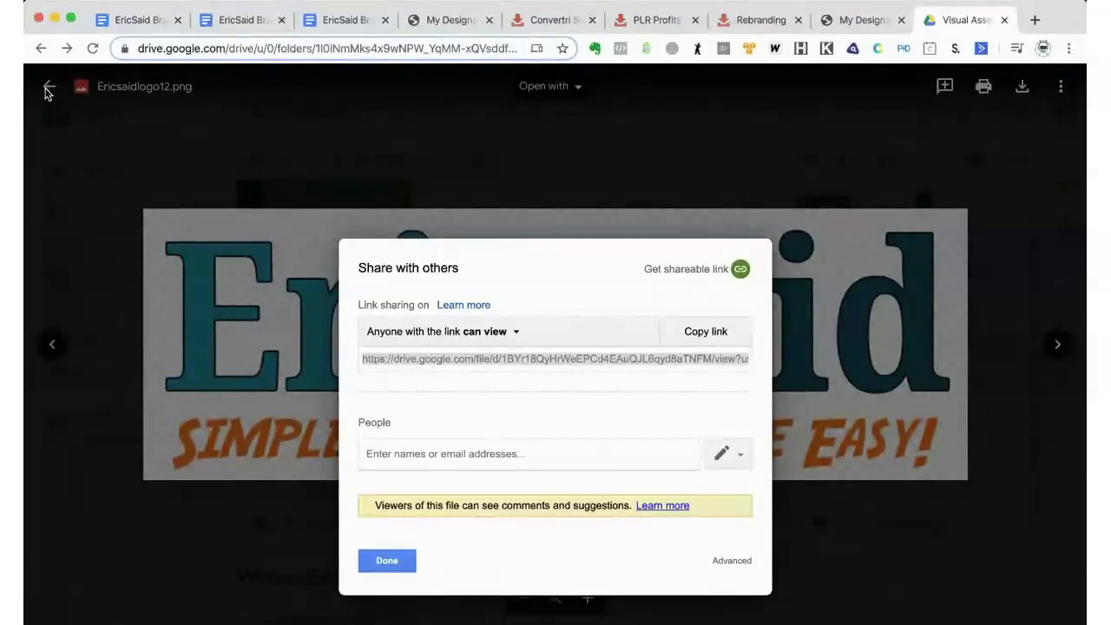
pyautogui.click(387, 563)
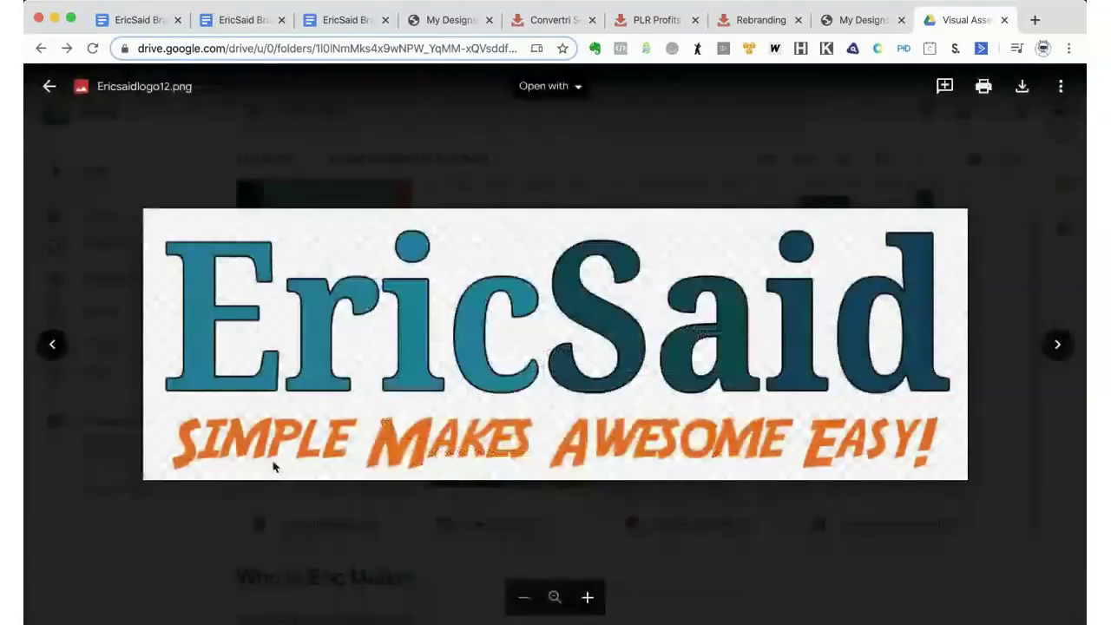
pyautogui.click(49, 85)
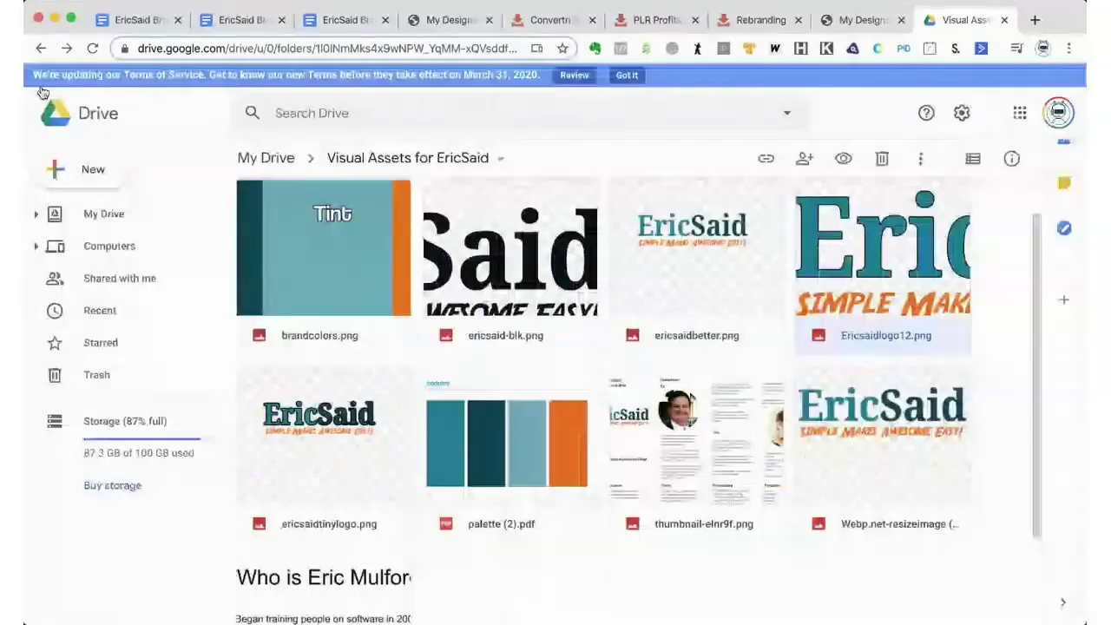
# - Switch to EricSaid Brand Guidelines and link the main logo image to the copied Drive address
pyautogui.click(144, 27)
pyautogui.rightClick(640, 249)
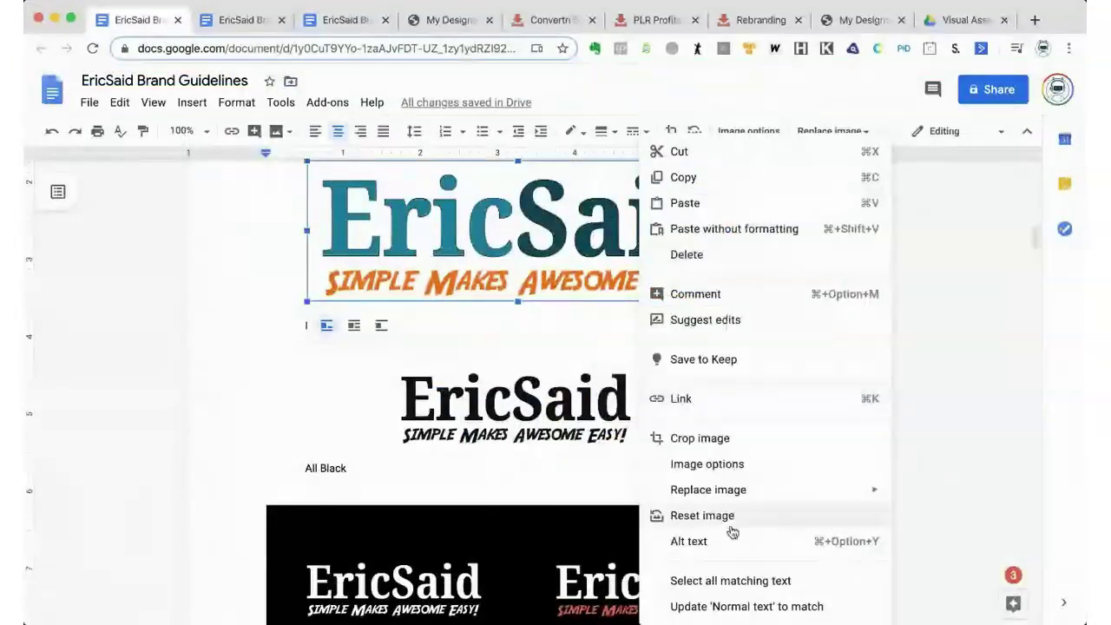
pyautogui.click(780, 399)
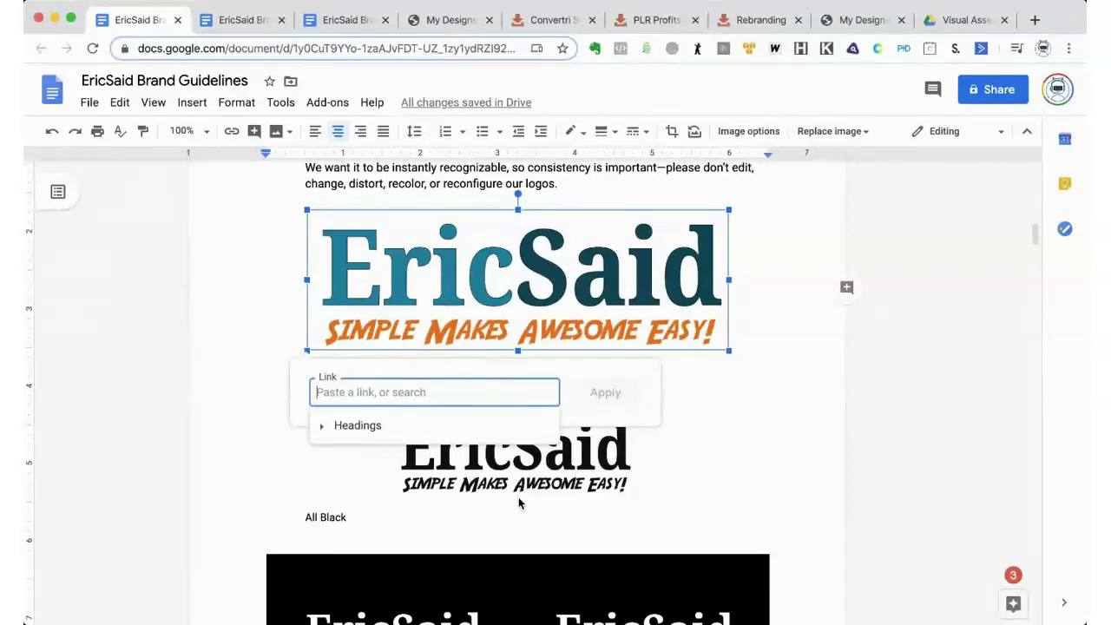
pyautogui.press('super+v')
pyautogui.click(621, 395)
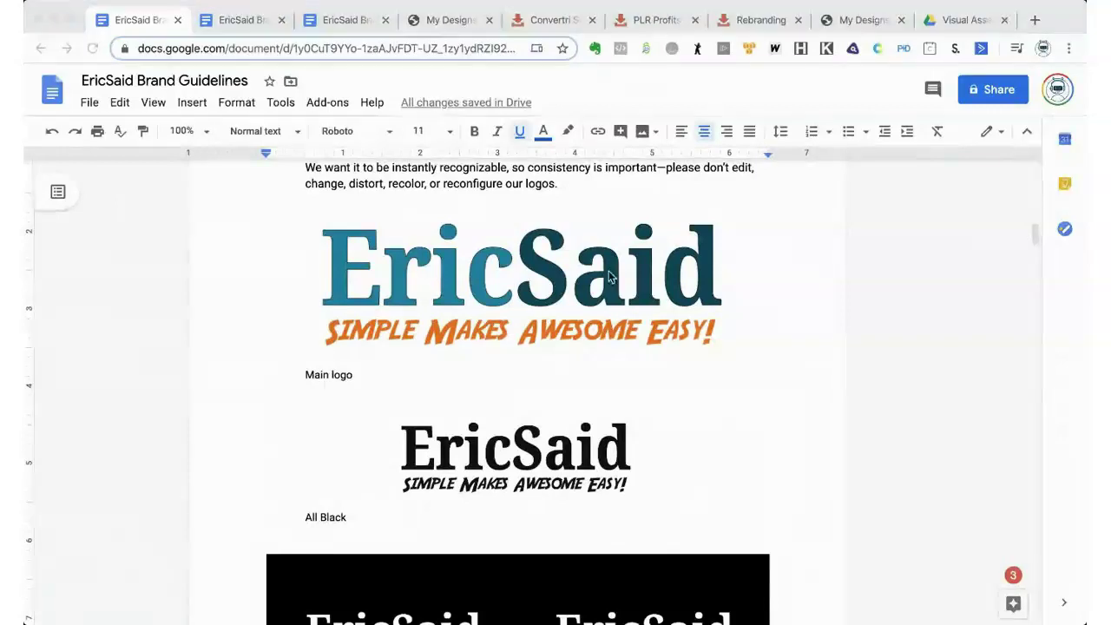
# - Link the "Main logo" caption below the image to the same copied Drive address
pyautogui.tripleClick(325, 377)
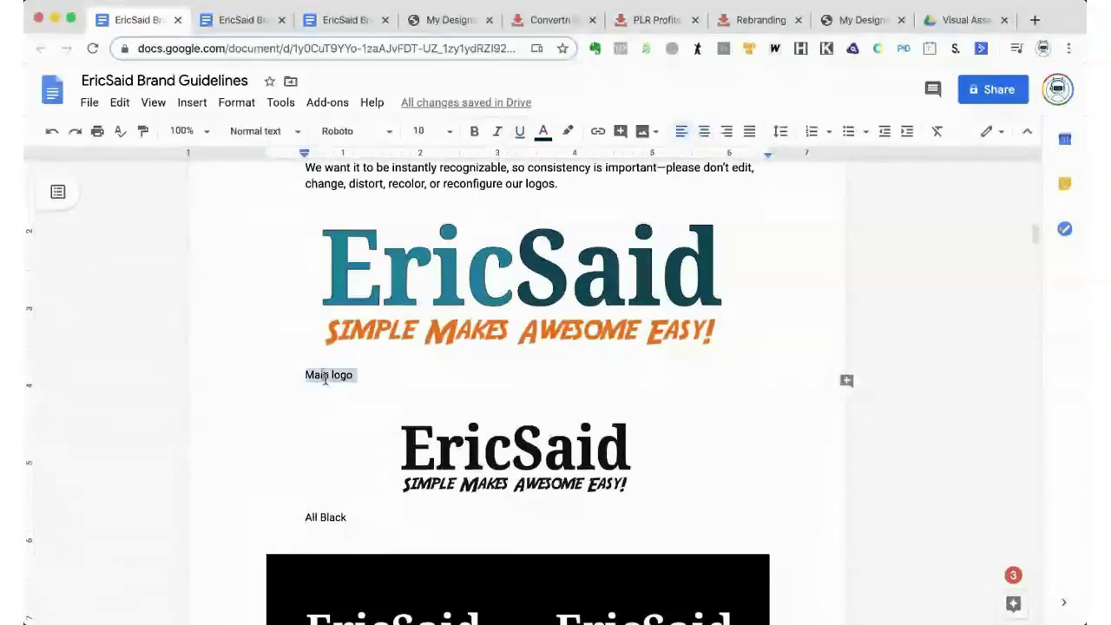
pyautogui.rightClick(325, 377)
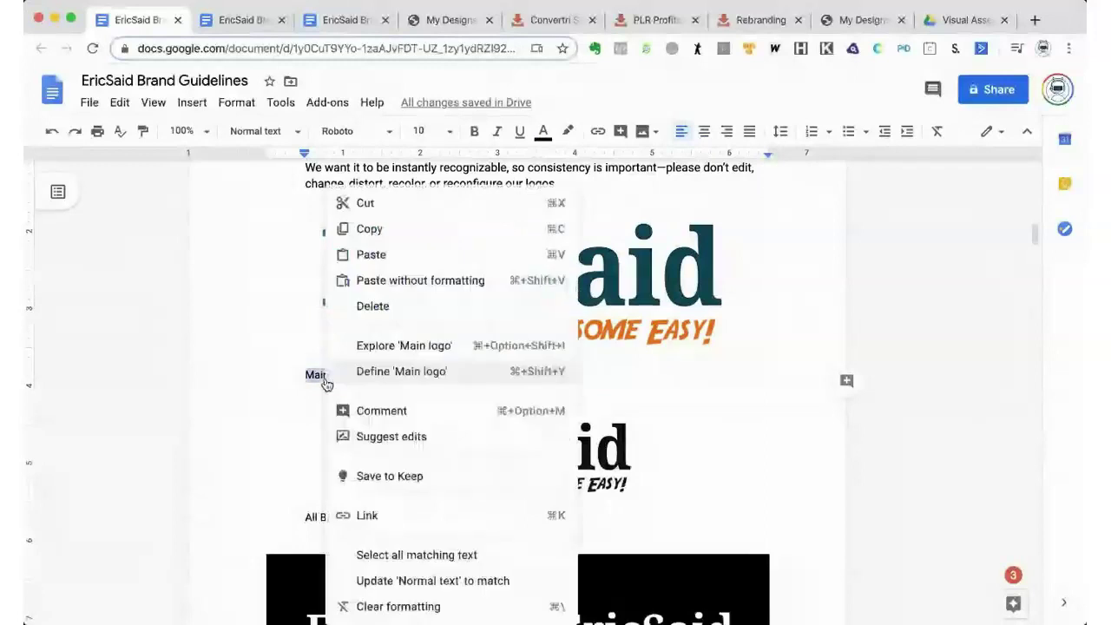
pyautogui.click(387, 515)
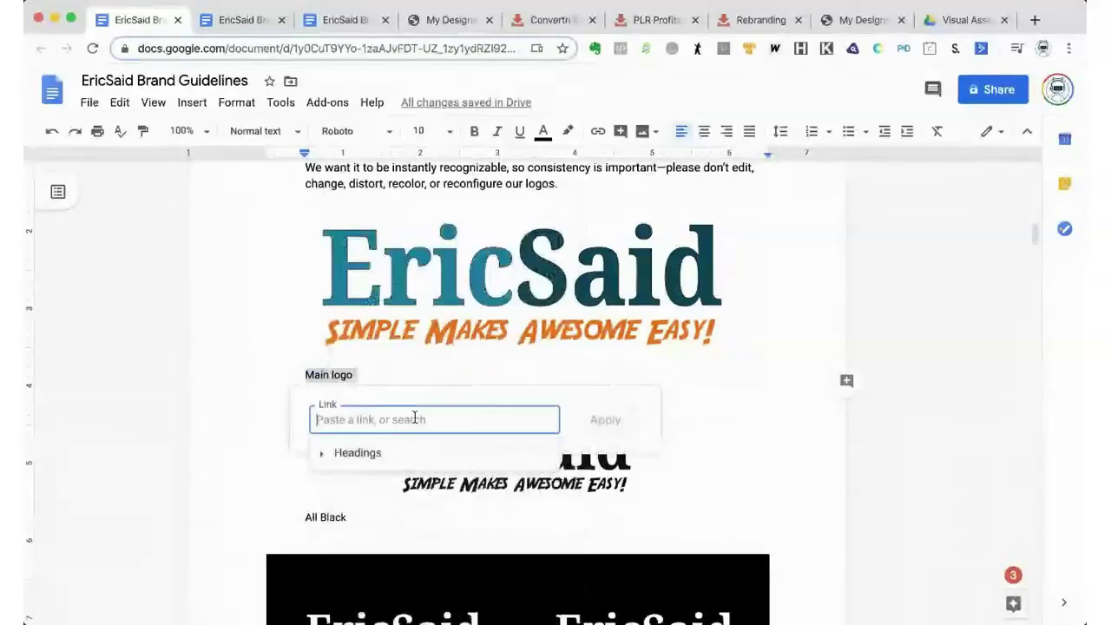
pyautogui.press('super+v')
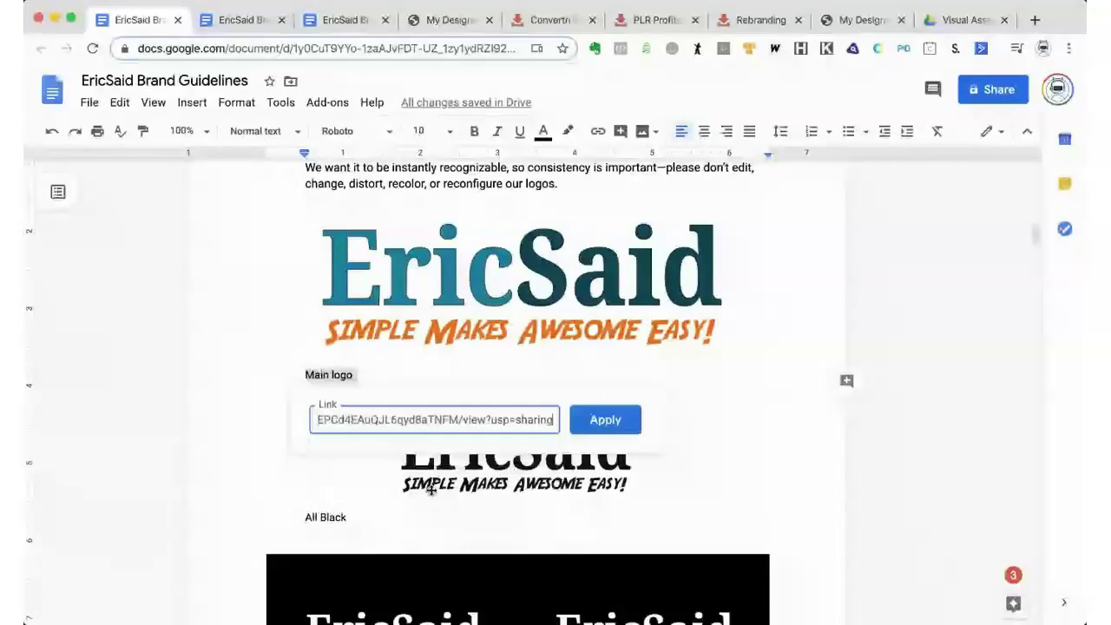
pyautogui.click(603, 420)
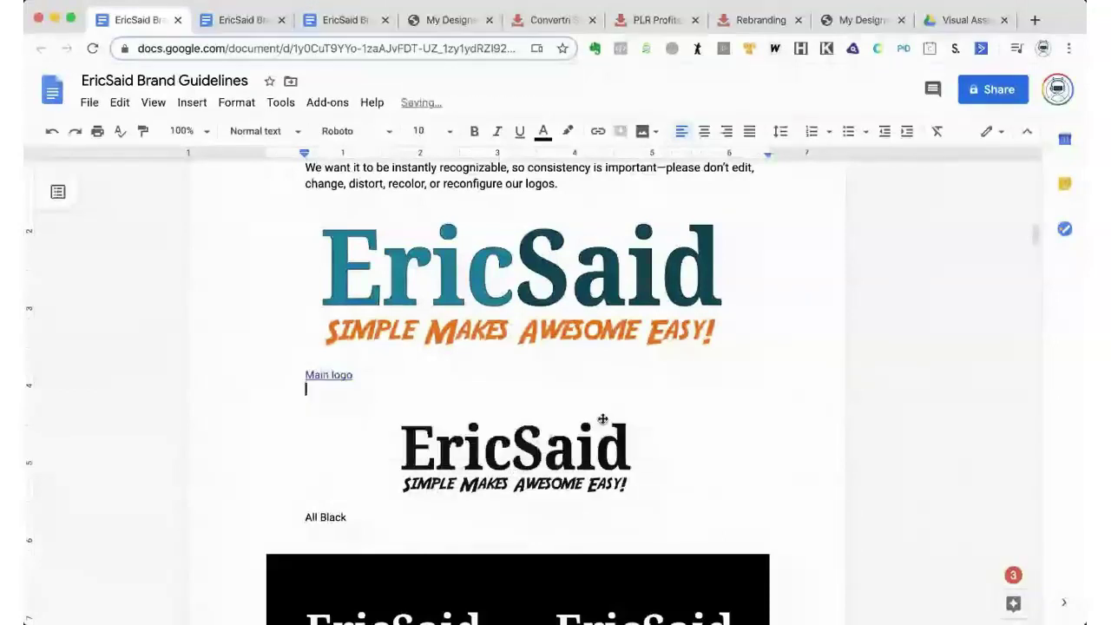
pyautogui.press('Left')
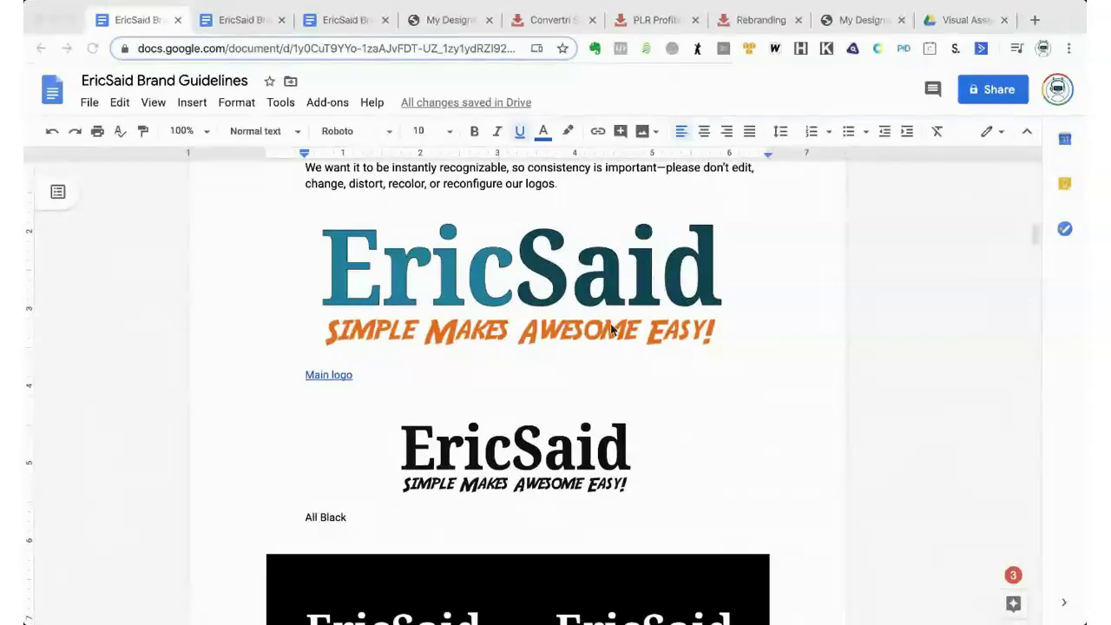
# - Switch to the youzign editor to view the white-and-color EricSaid logo design, and return to the Logos section of EricSaid Brand Guidelines
pyautogui.click(842, 19)
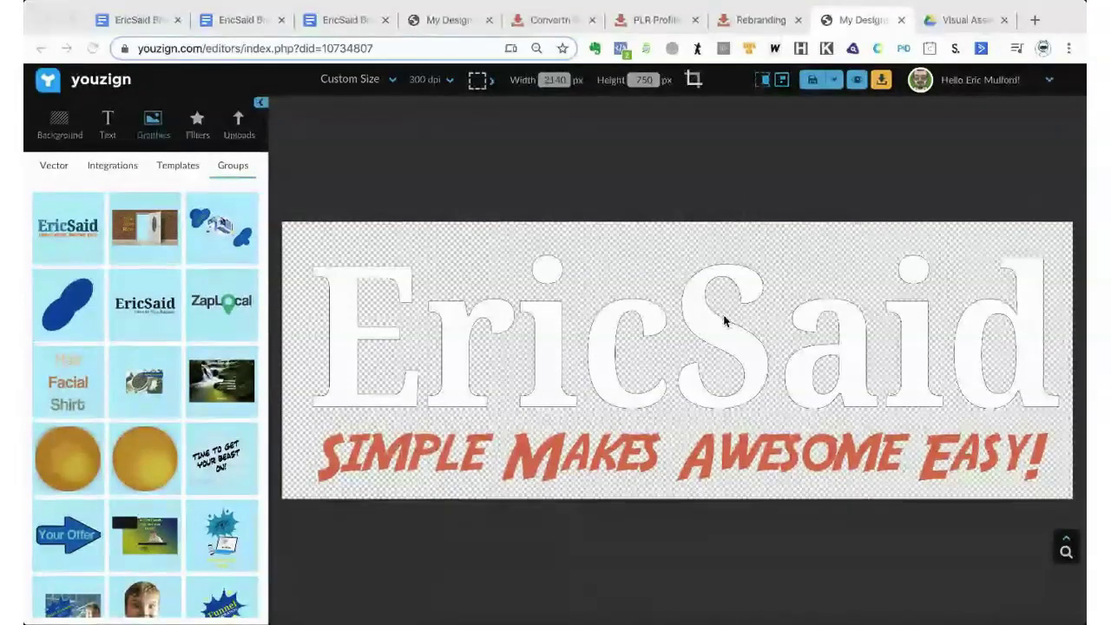
pyautogui.click(122, 26)
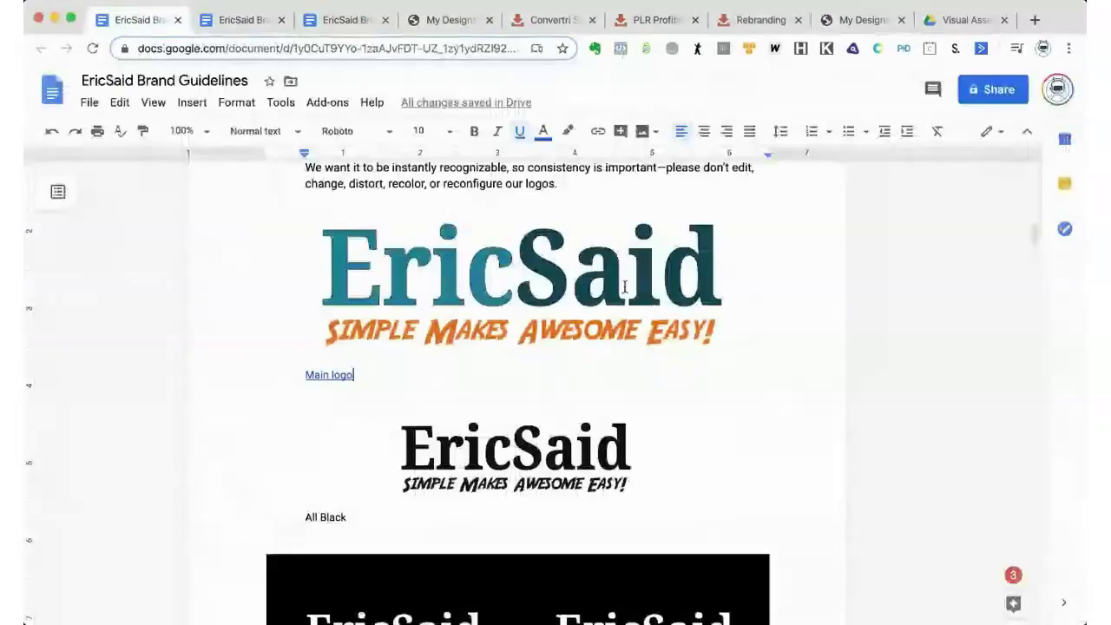
pyautogui.scroll(-1, 624, 287)
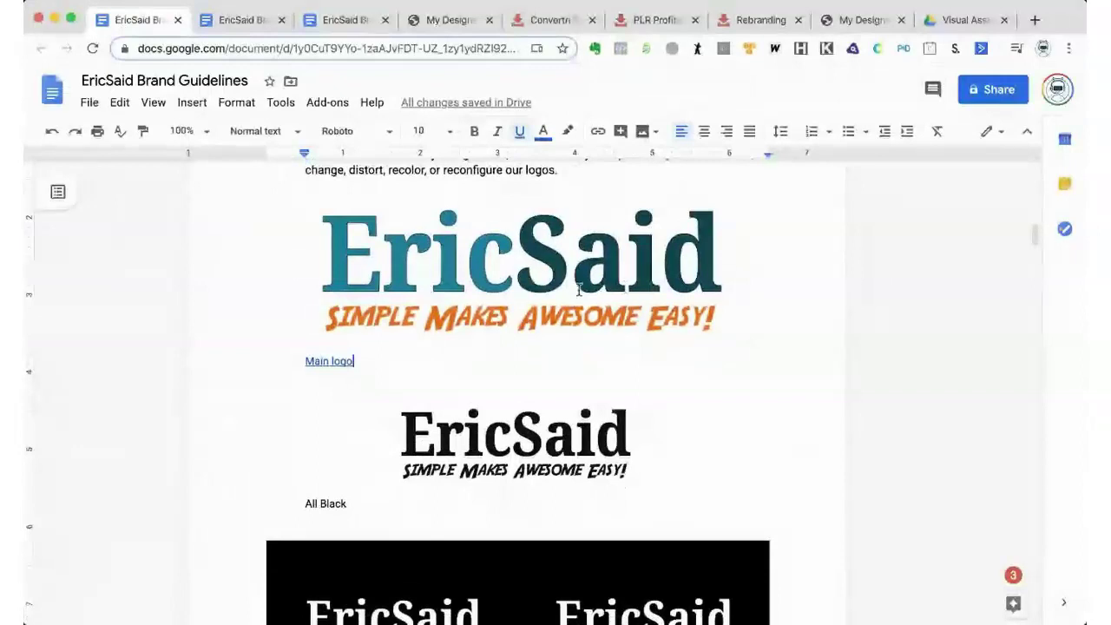
# - Switch to youzign, place the saved full-color EricSaid logo group on the canvas, delete it, and return to EricSaid Brand Guidelines
pyautogui.click(877, 23)
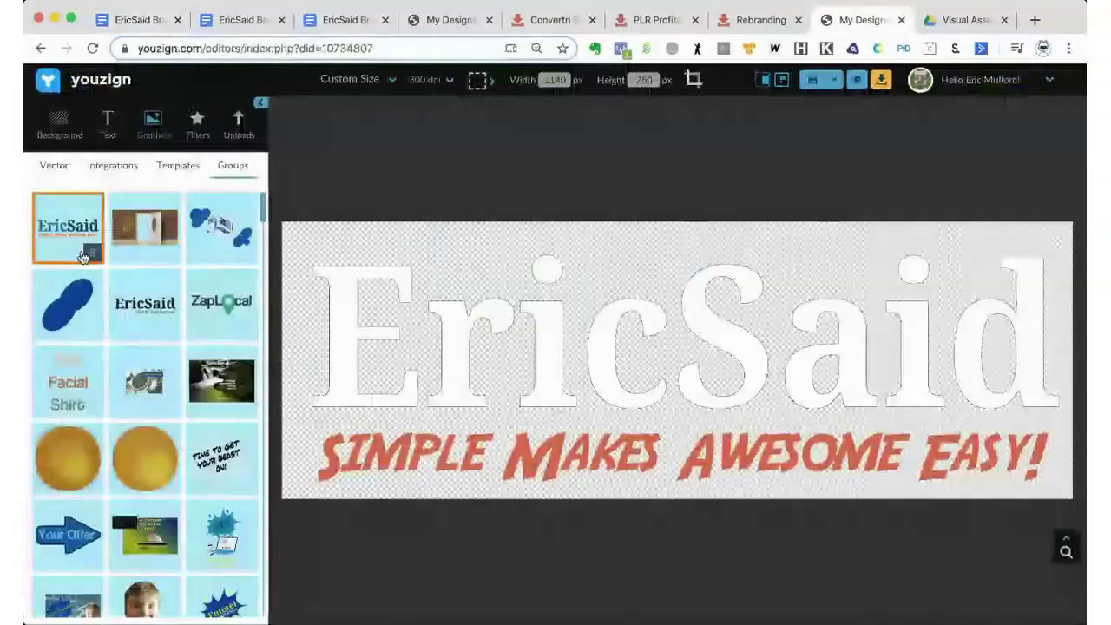
pyautogui.click(83, 256)
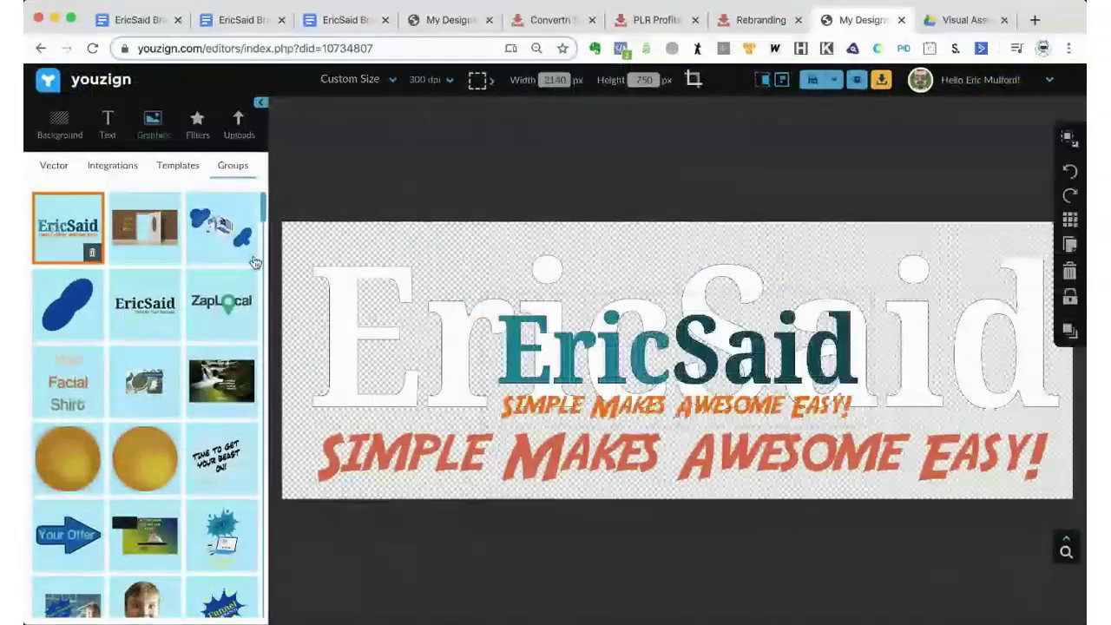
pyautogui.moveTo(681, 362); pyautogui.dragTo(703, 321)
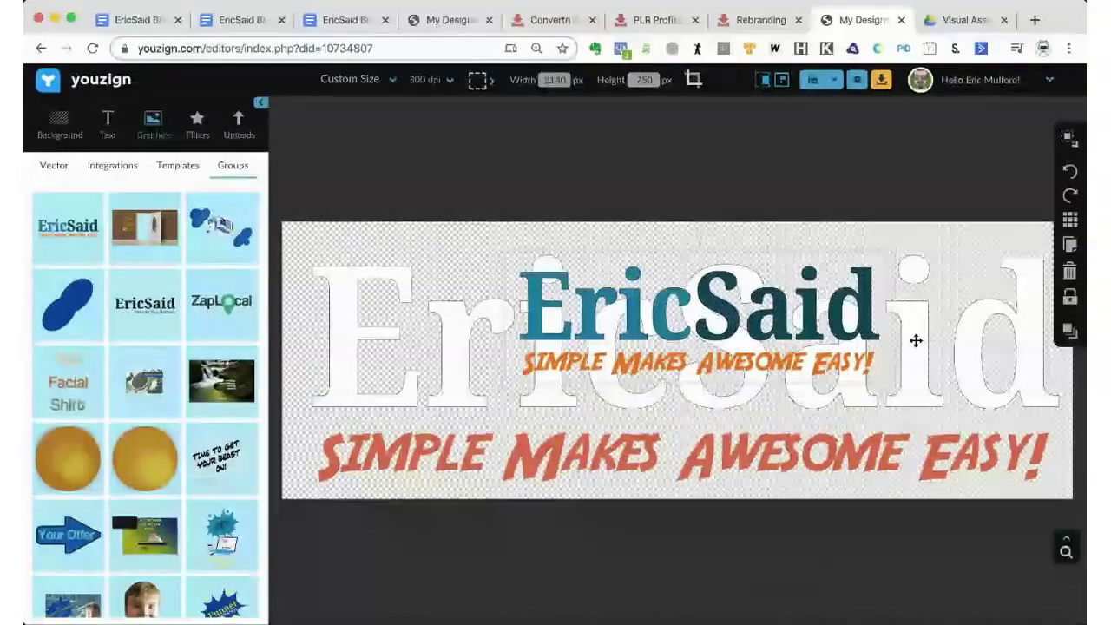
pyautogui.click(1067, 272)
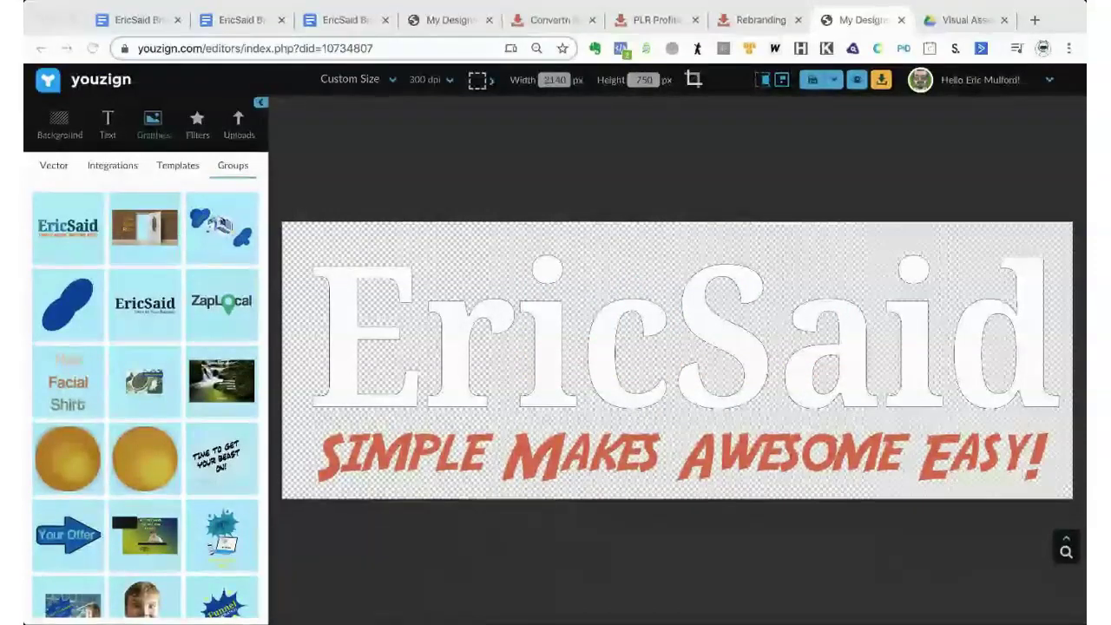
pyautogui.click(145, 24)
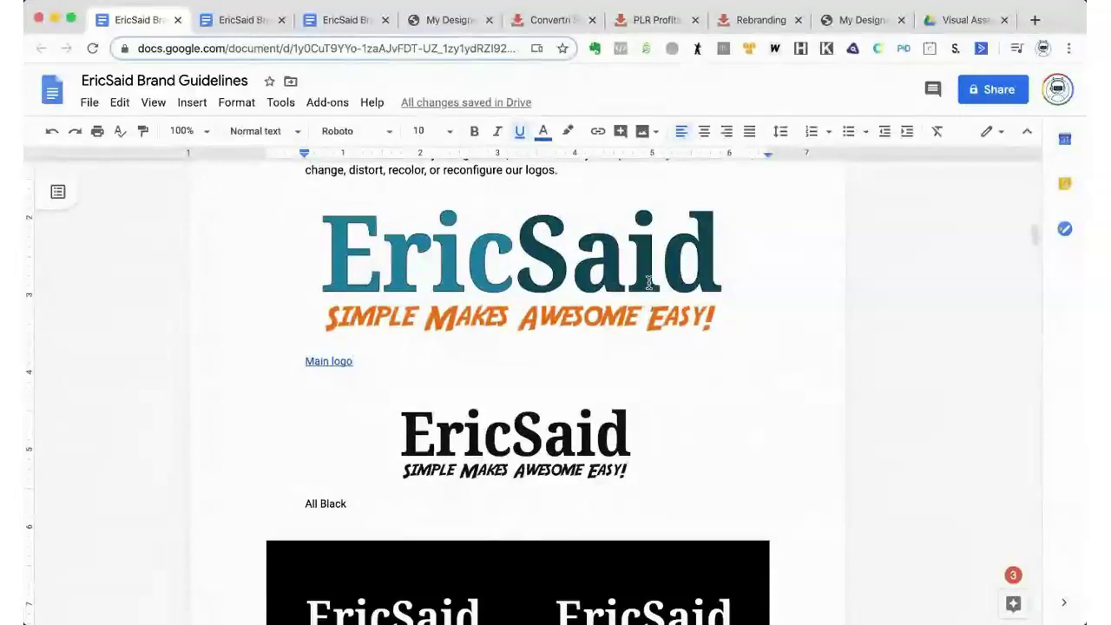
pyautogui.scroll(-2, 628, 367)
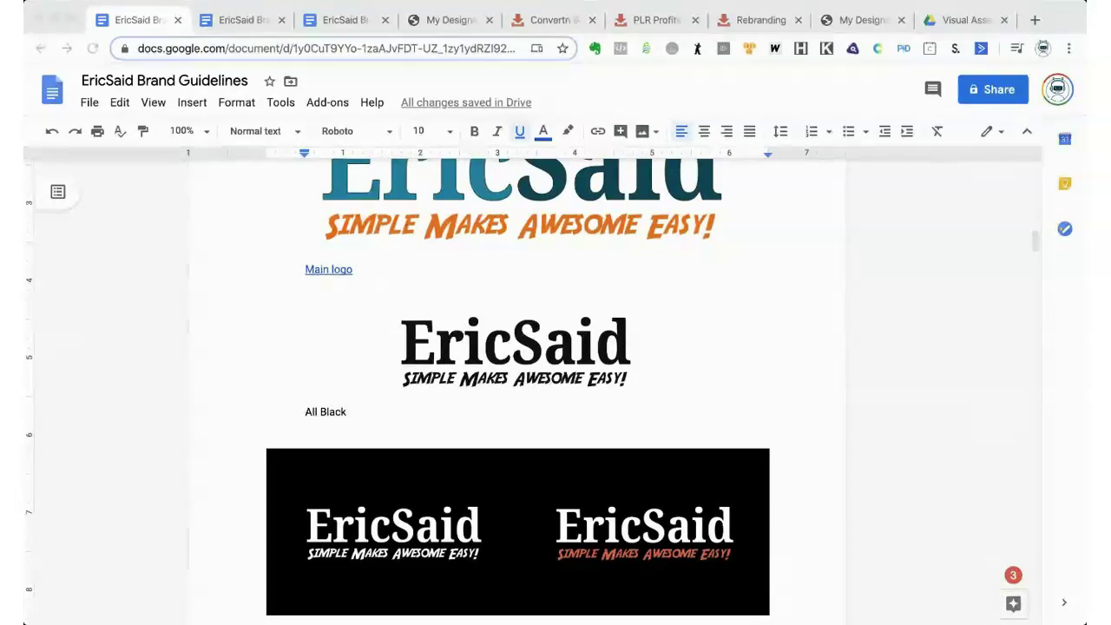
# - Switch to youzign, recolor the EricSaid name blue, and save the name and tagline together as a reusable group
pyautogui.click(843, 20)
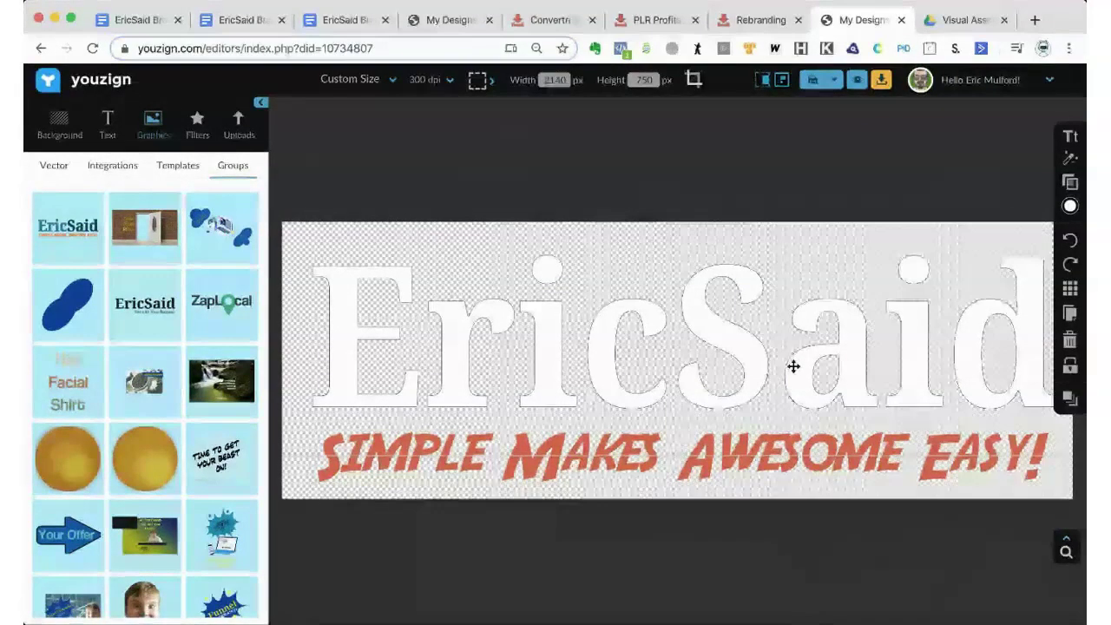
pyautogui.click(818, 454)
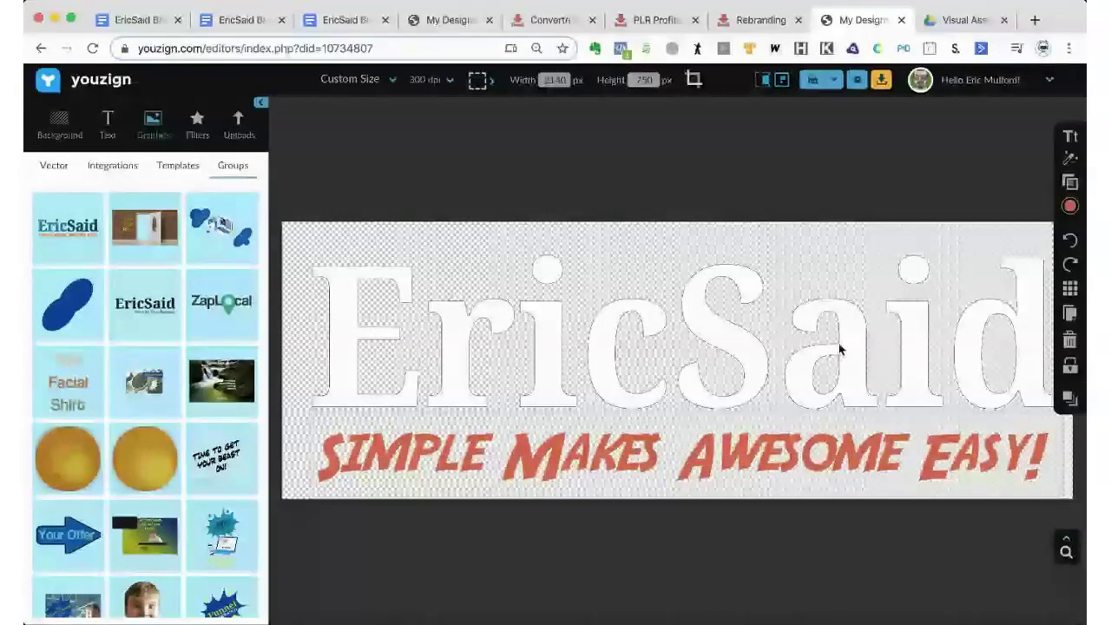
pyautogui.click(830, 367)
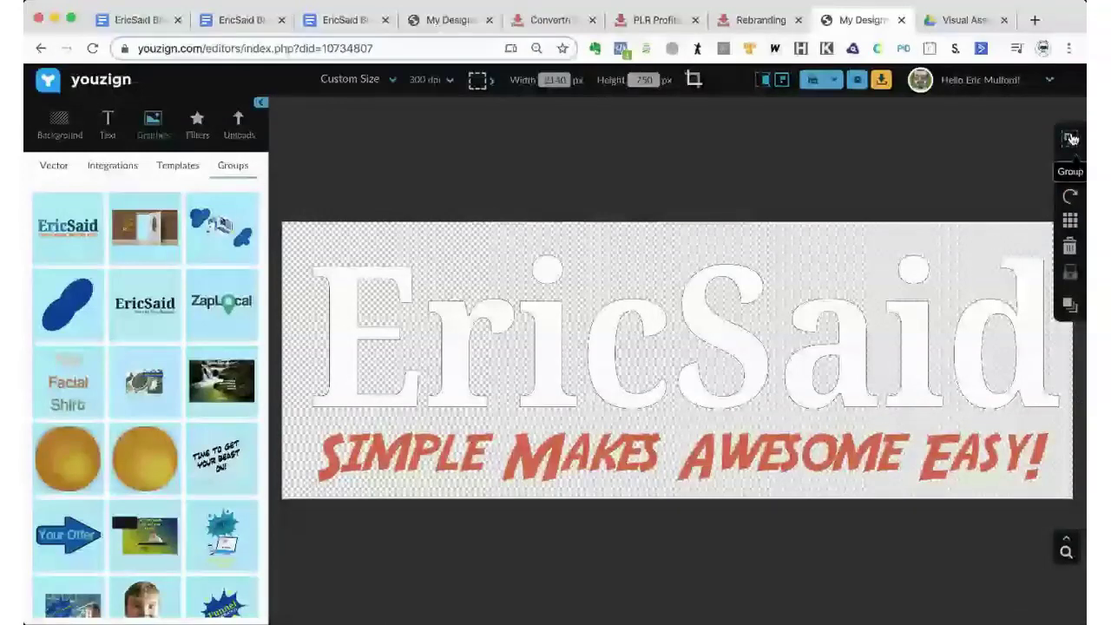
pyautogui.click(1071, 139)
pyautogui.click(900, 167)
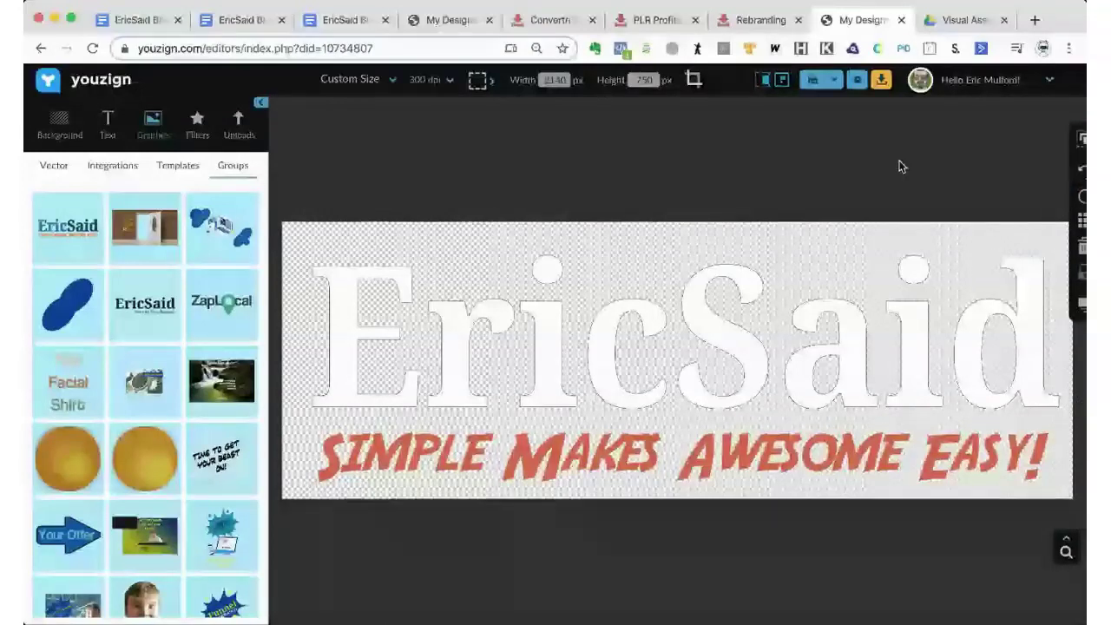
pyautogui.click(910, 312)
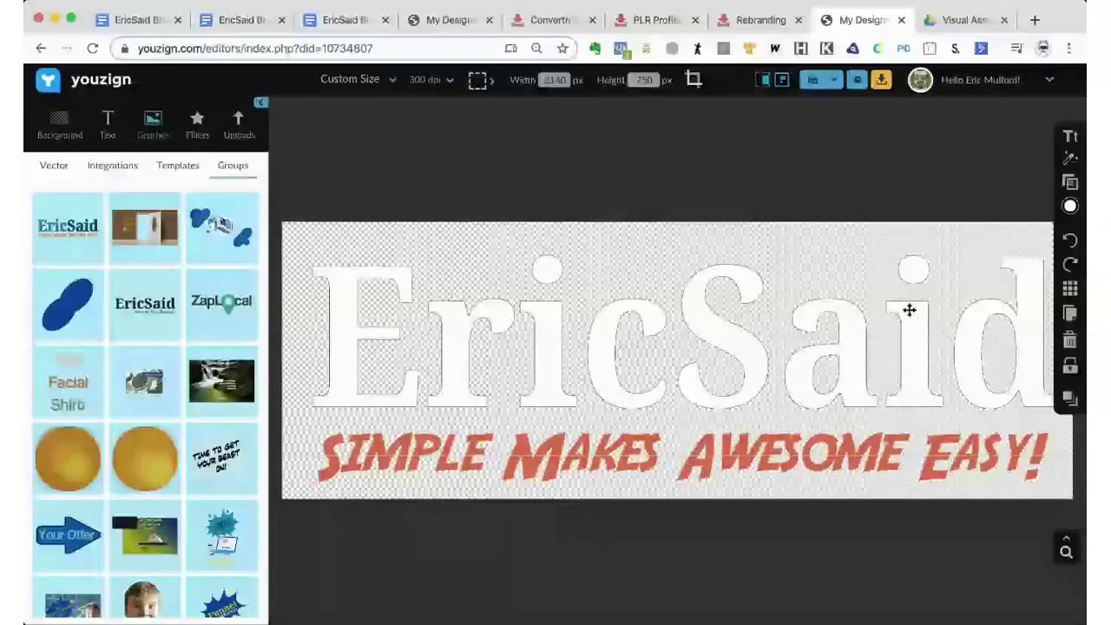
pyautogui.press('super+z')
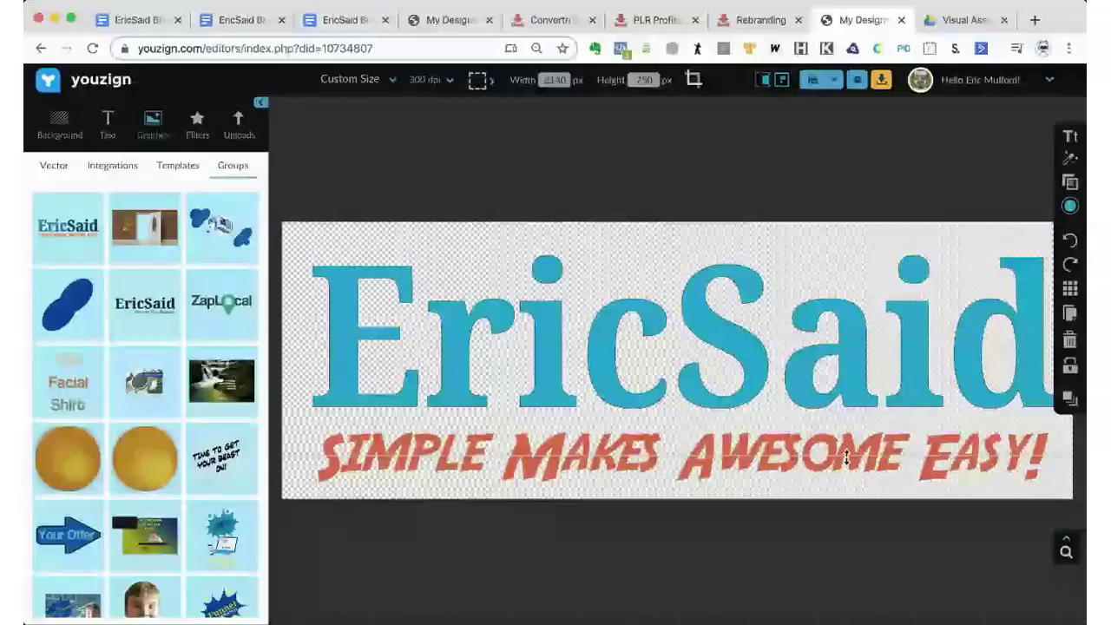
pyautogui.click(704, 473)
pyautogui.click(1070, 165)
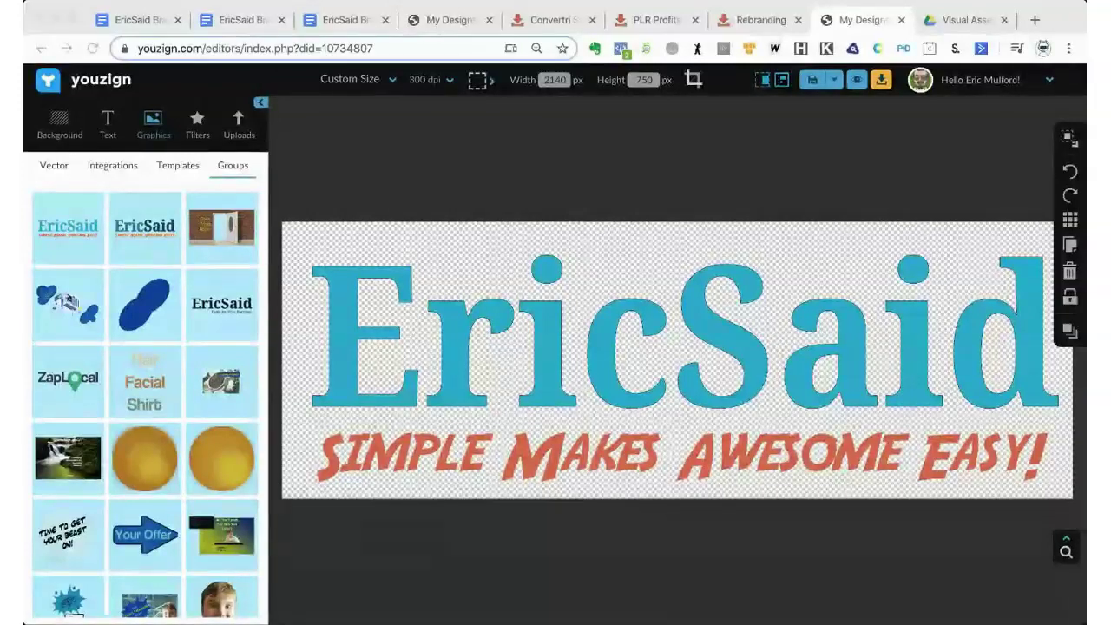
# - Place the saved group with the dark teal EricSaid logo on the canvas and delete it
pyautogui.click(165, 227)
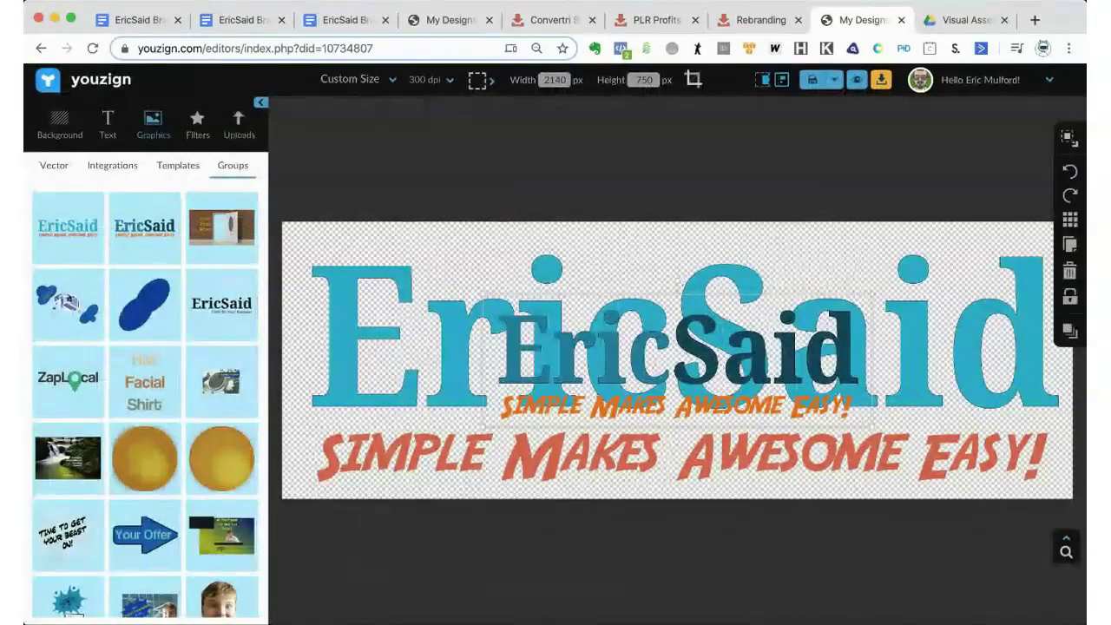
pyautogui.click(1069, 272)
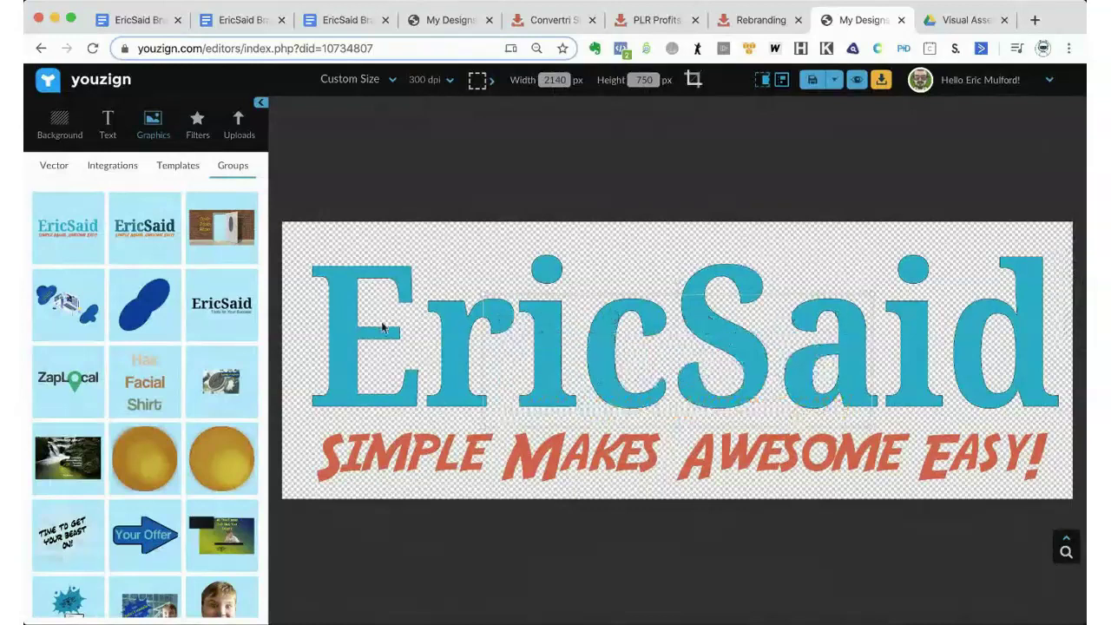
# - Recolor the tagline and the EricSaid name white, checking the logo versions in EricSaid Brand Guidelines for reference
pyautogui.click(537, 313)
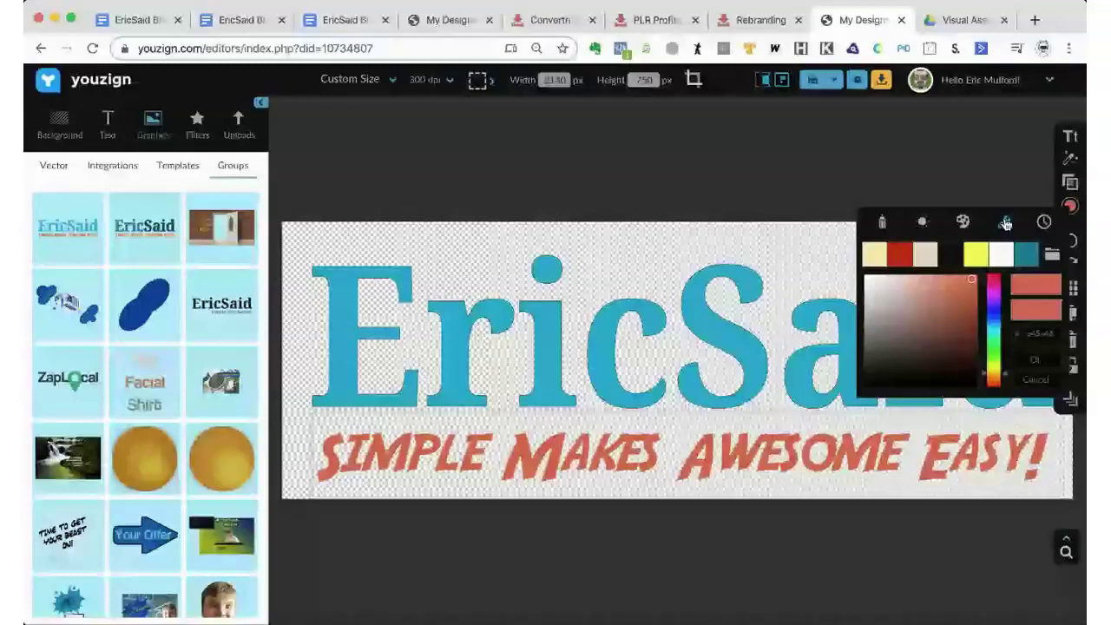
pyautogui.click(1043, 222)
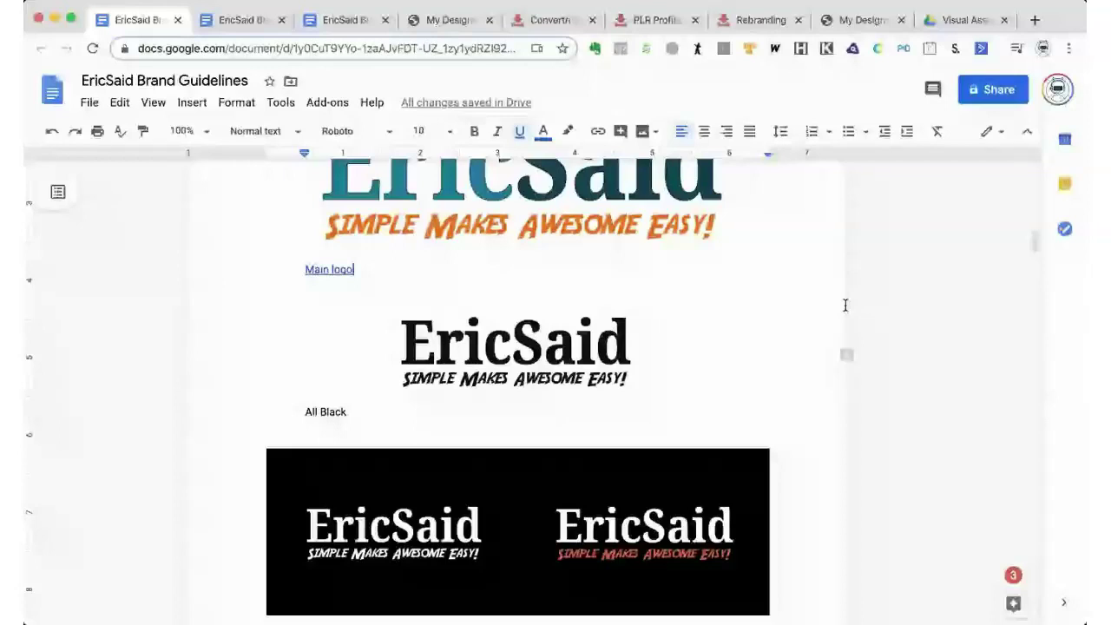
pyautogui.scroll(-1, 846, 308)
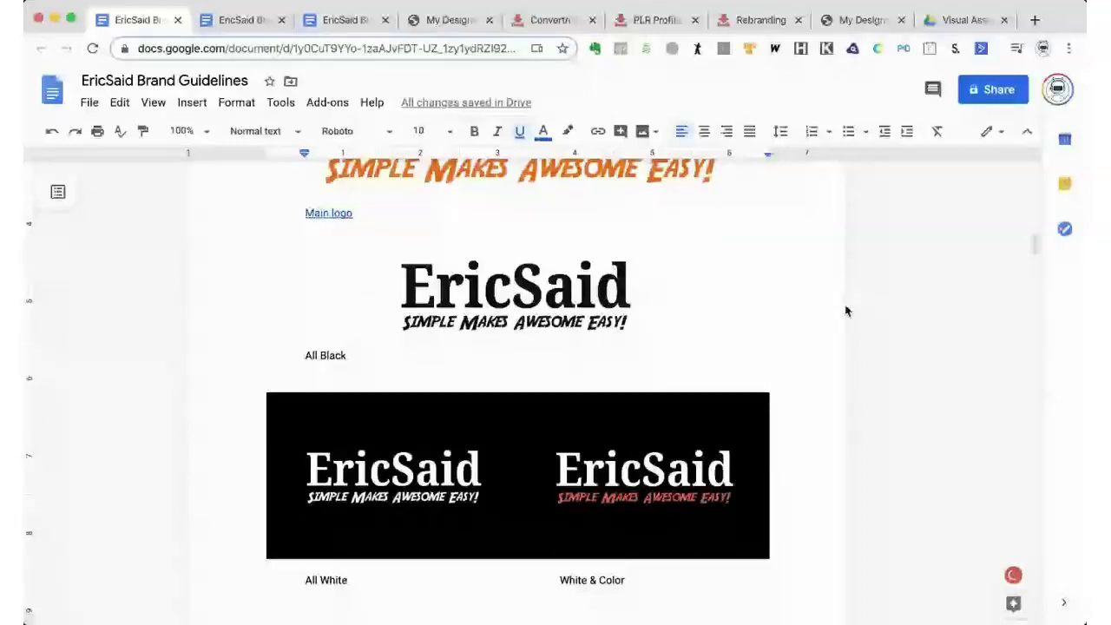
pyautogui.scroll(1, 846, 310)
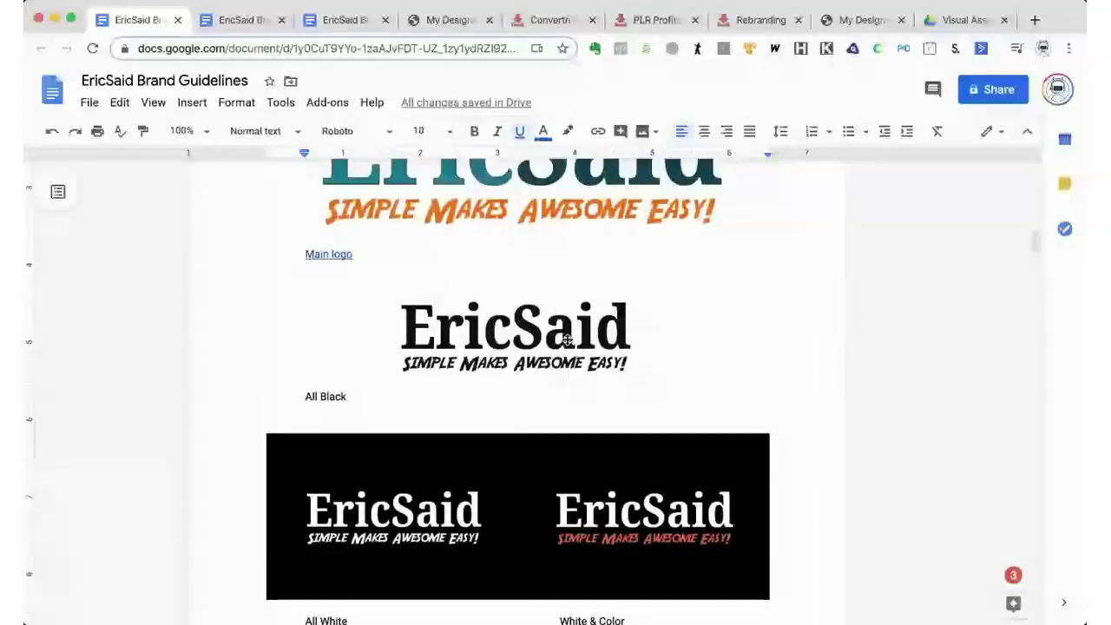
pyautogui.press('super+8')
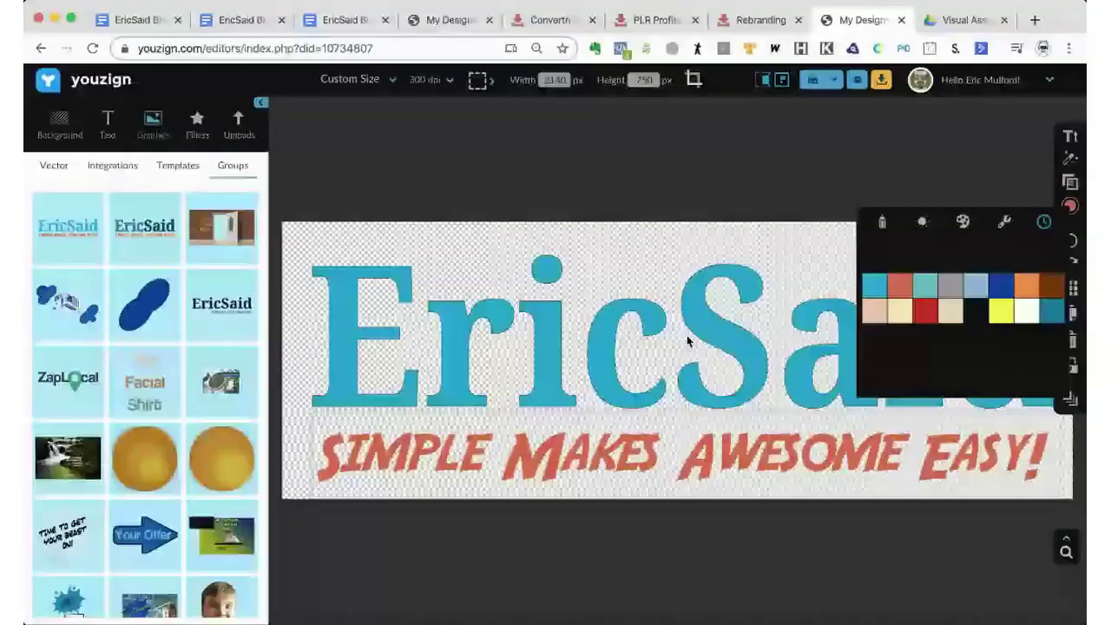
pyautogui.click(1026, 310)
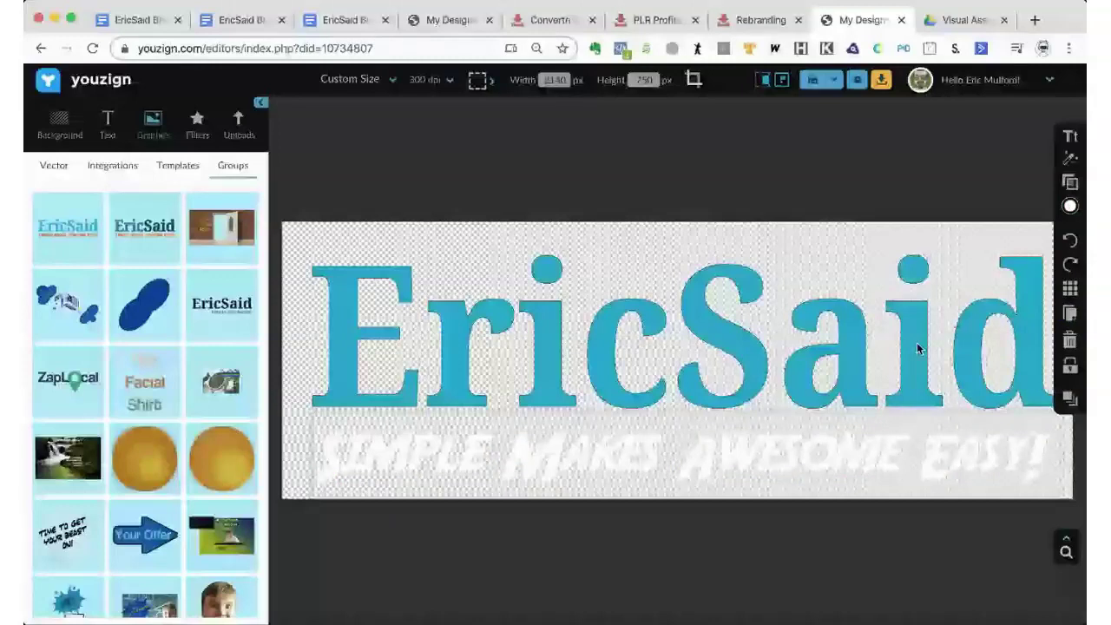
pyautogui.click(916, 343)
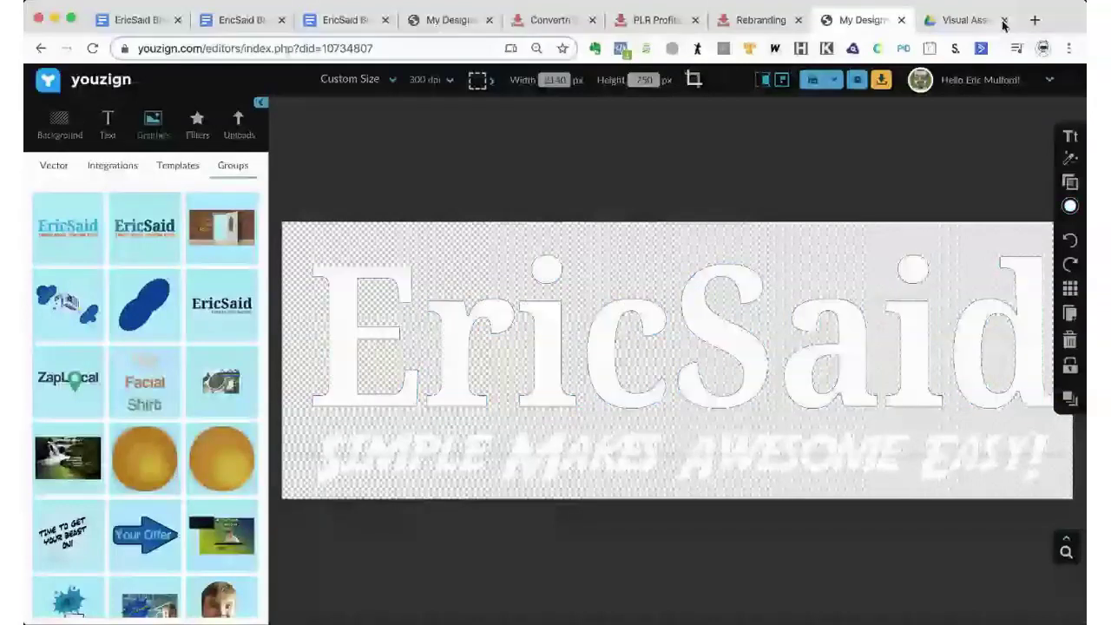
# - Switch to Google Drive and upload Brand Colors2.png to the Visual Assets for EricSaid folder
pyautogui.press('super+1')
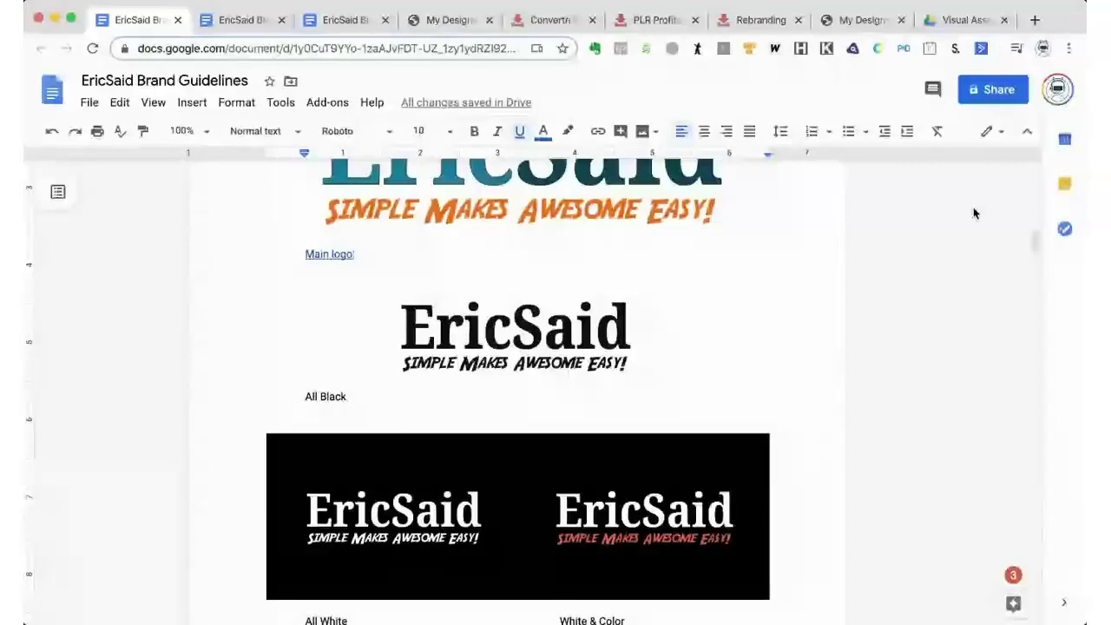
pyautogui.click(954, 19)
pyautogui.scroll(-1, 774, 284)
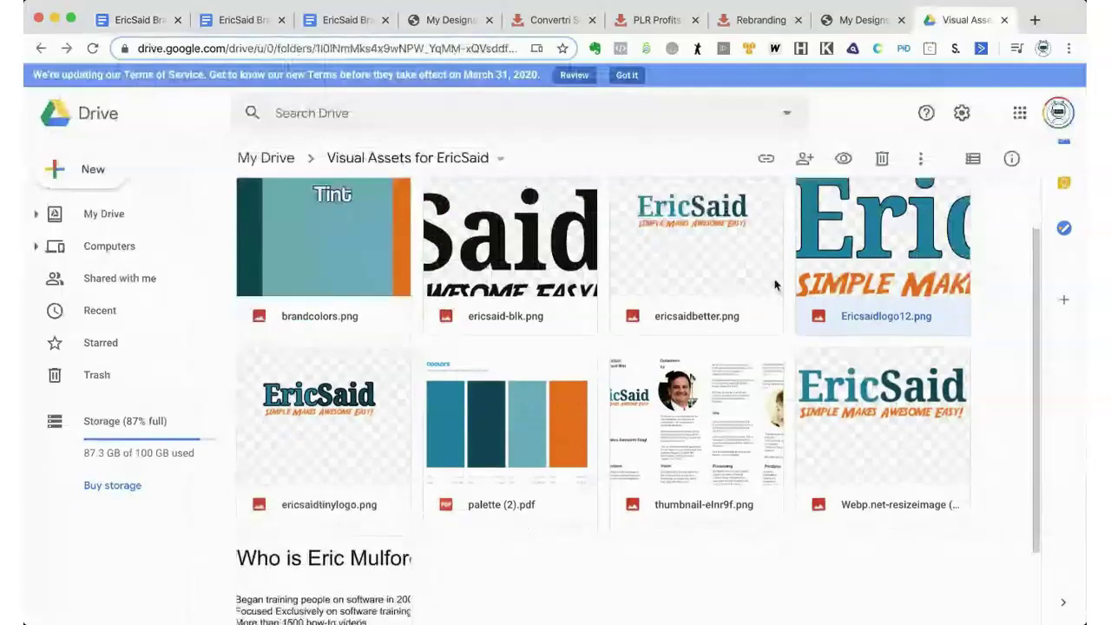
pyautogui.scroll(3, 775, 285)
pyautogui.scroll(-3, 775, 284)
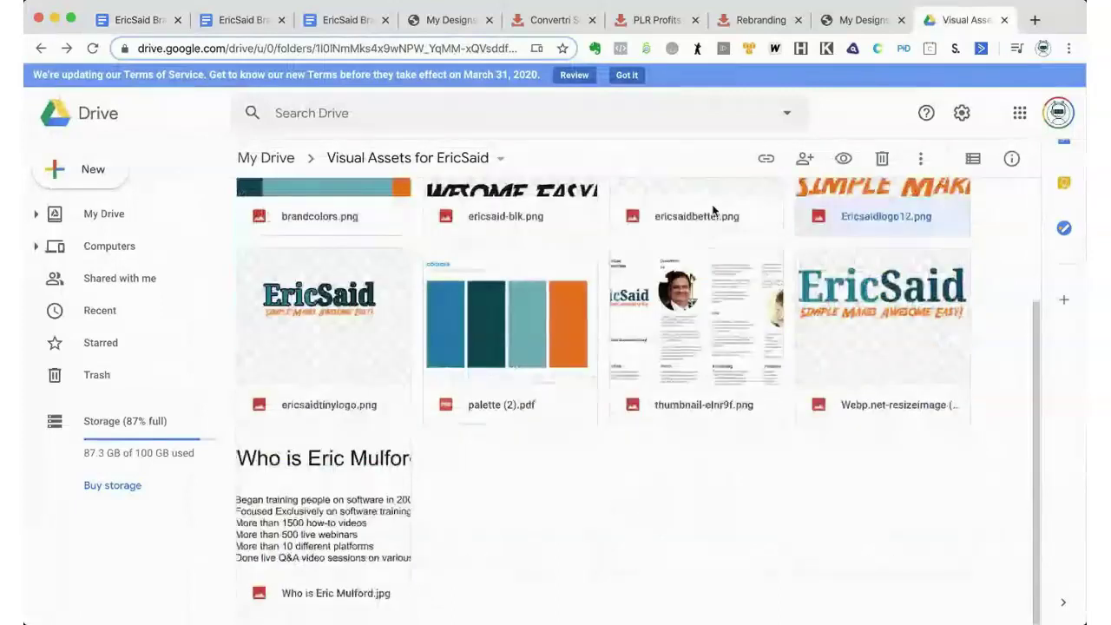
pyautogui.click(97, 169)
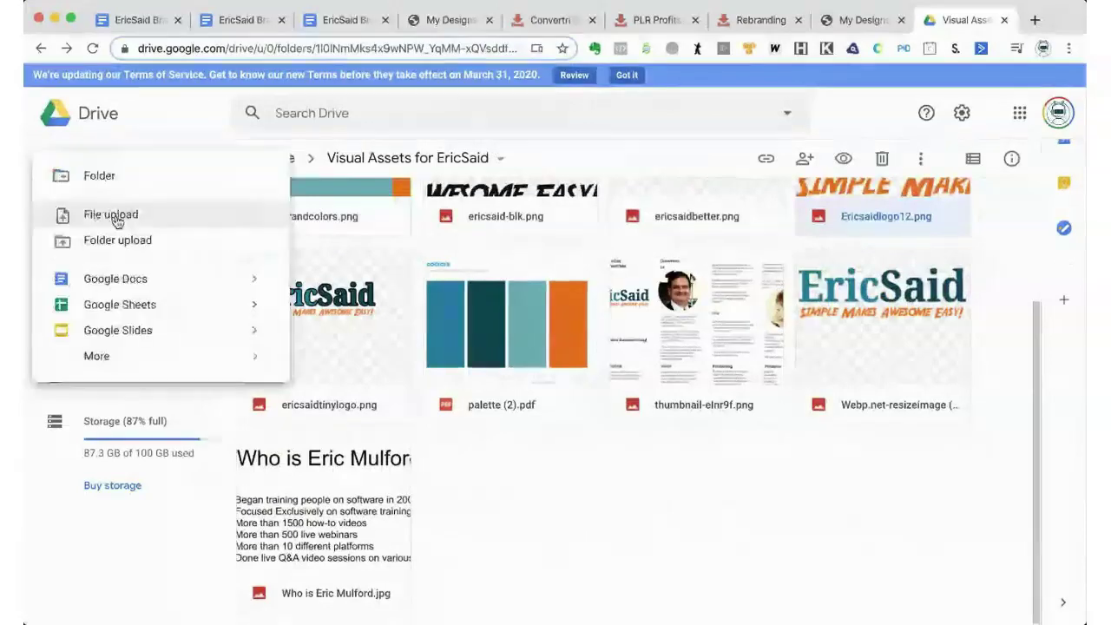
pyautogui.click(117, 220)
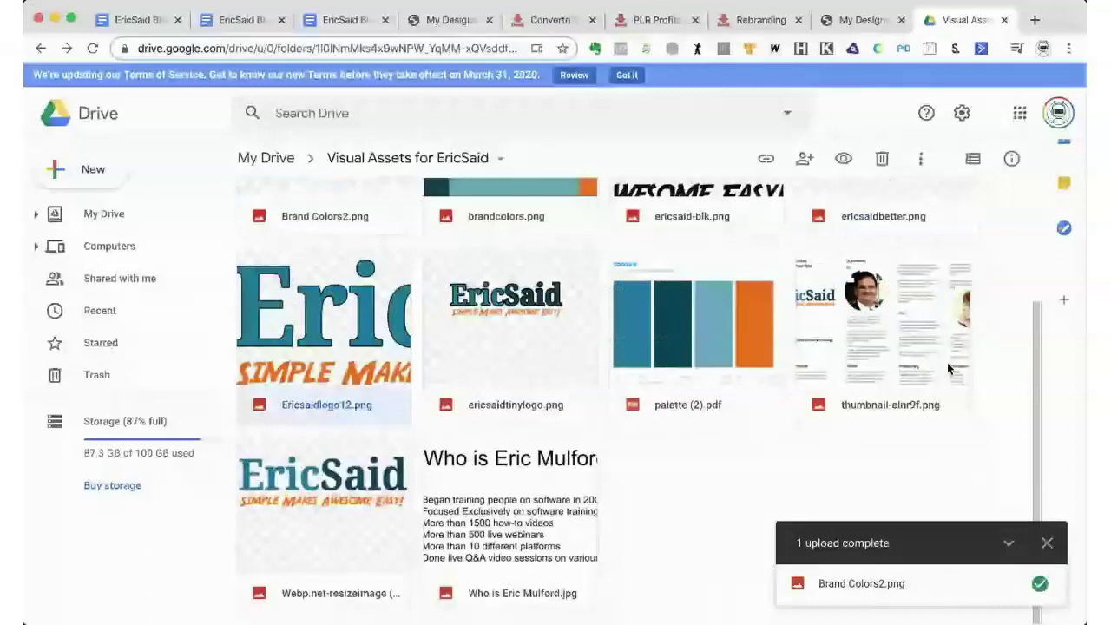
pyautogui.scroll(2, 947, 362)
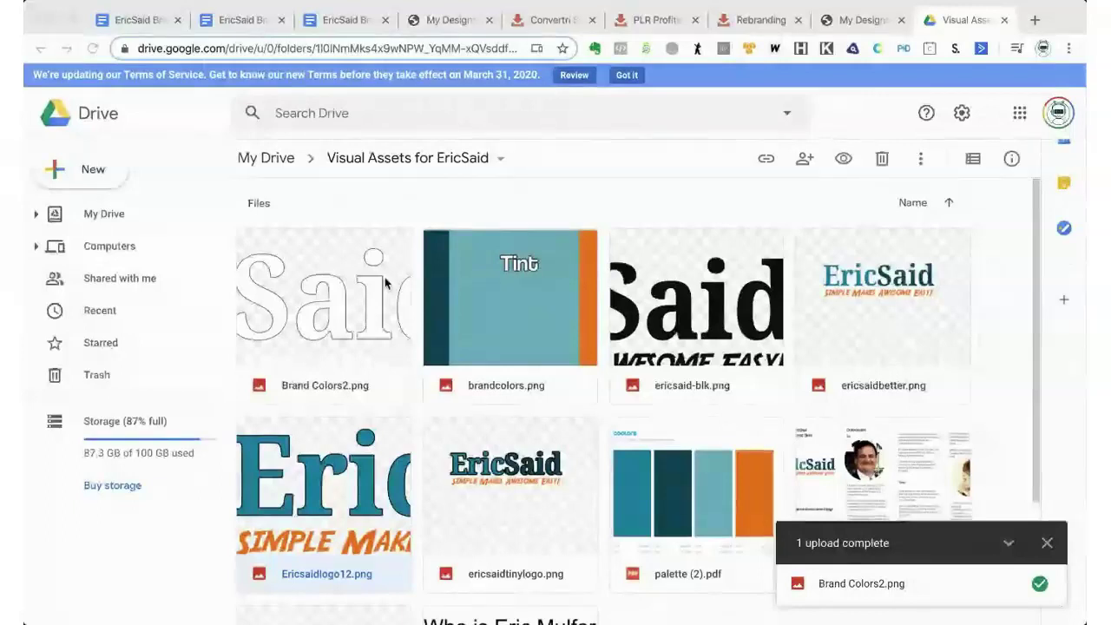
# - Open ericsaid-blk.png in the Drive folder, turn on link sharing to copy its shareable link, and return to EricSaid Brand Guidelines
pyautogui.hotkey('ctrl', 'Tab')
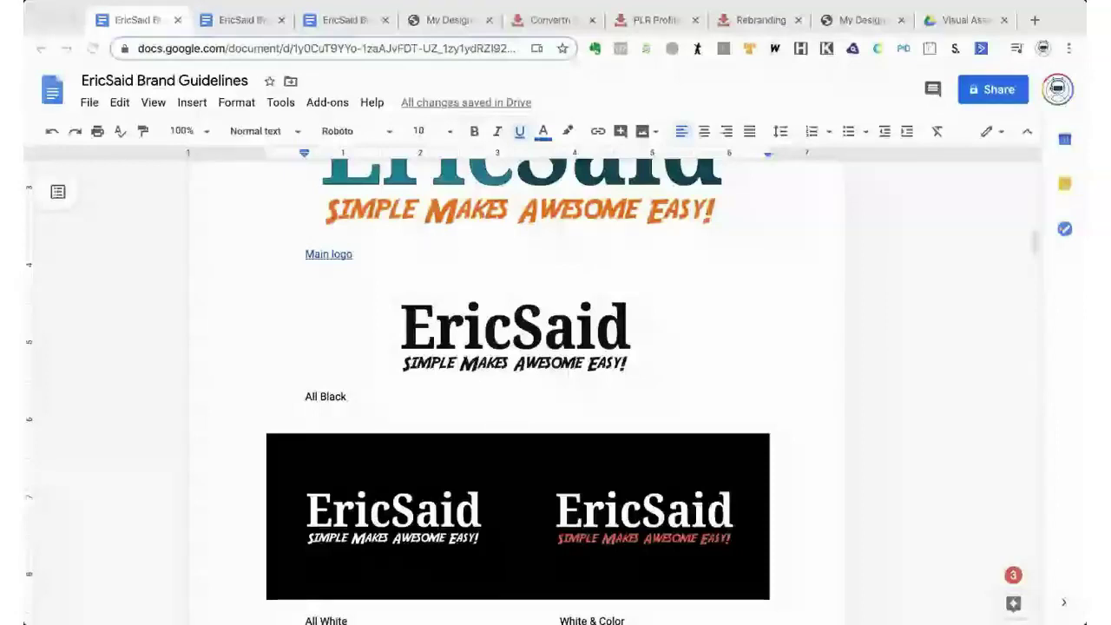
pyautogui.scroll(1, 790, 319)
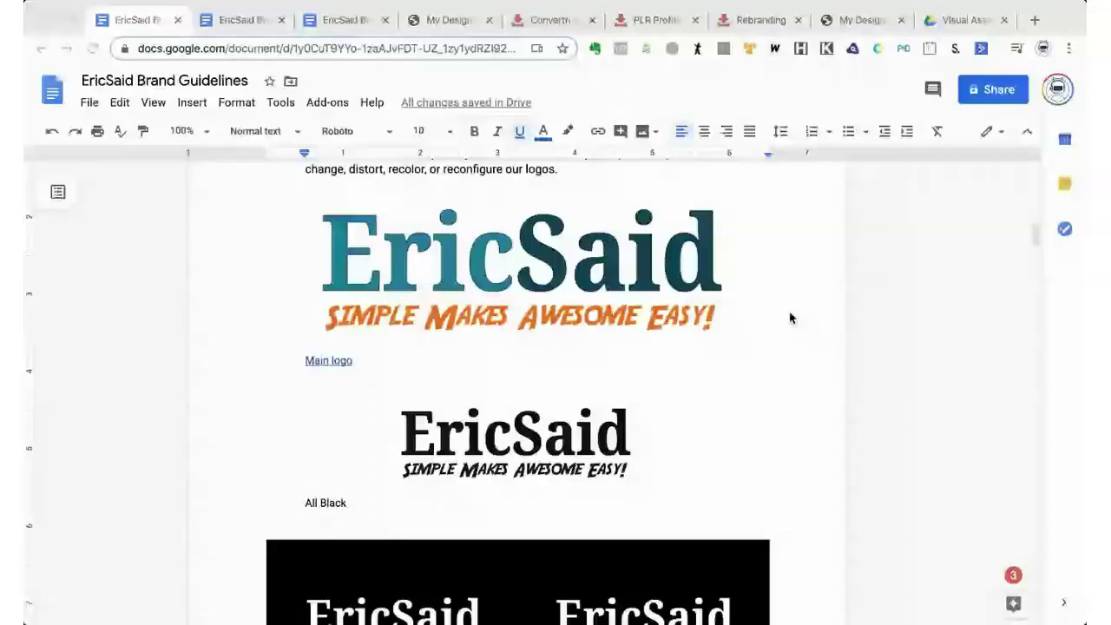
pyautogui.press('super+9')
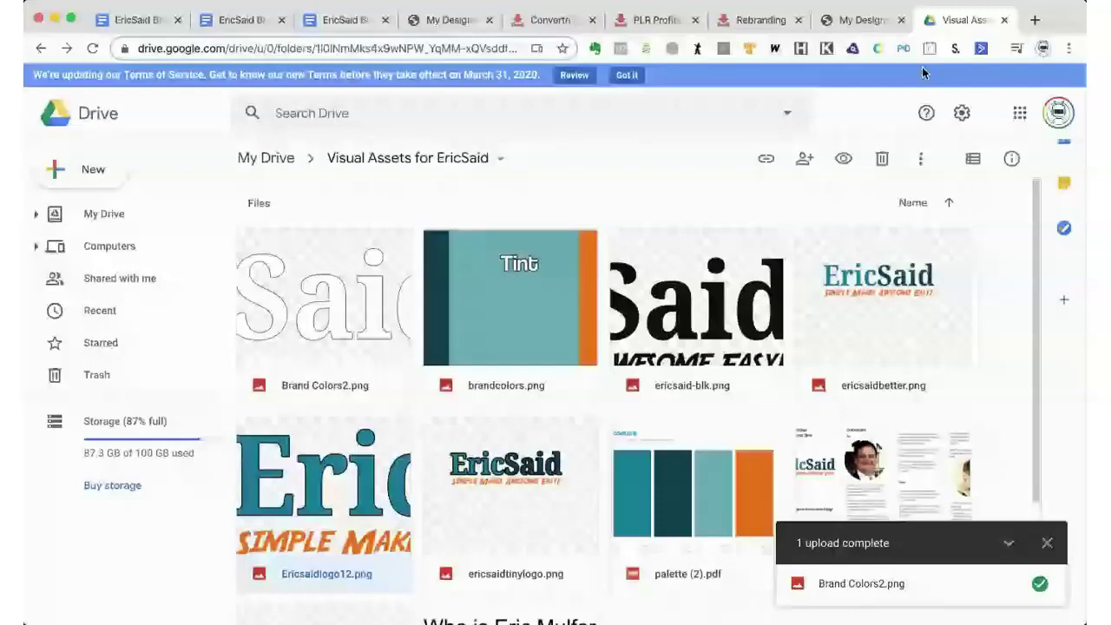
pyautogui.press('Return')
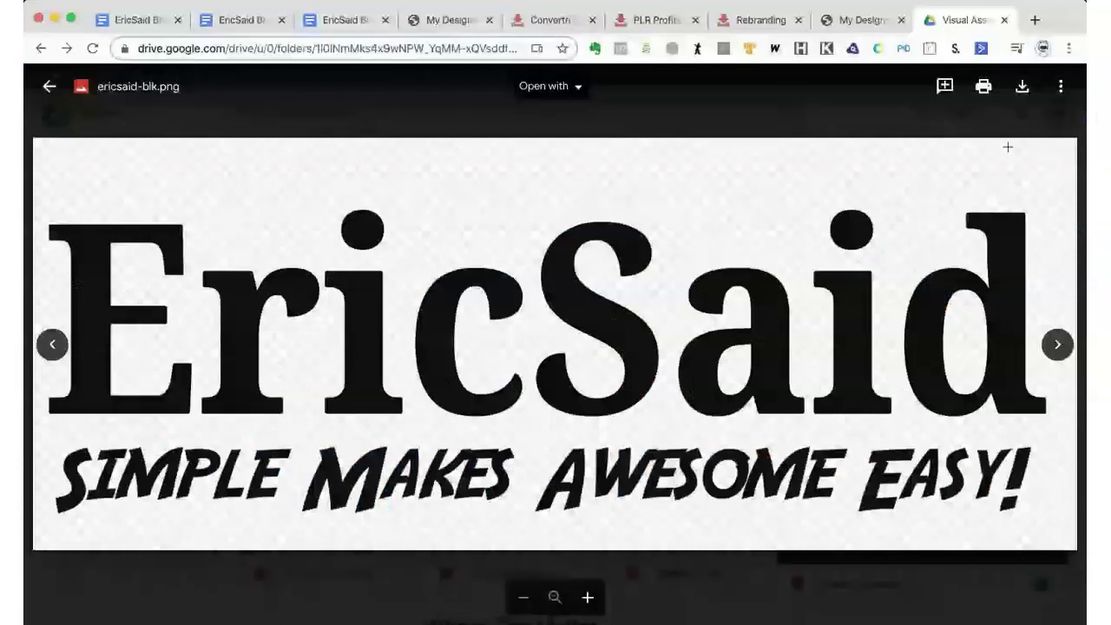
pyautogui.press('.')
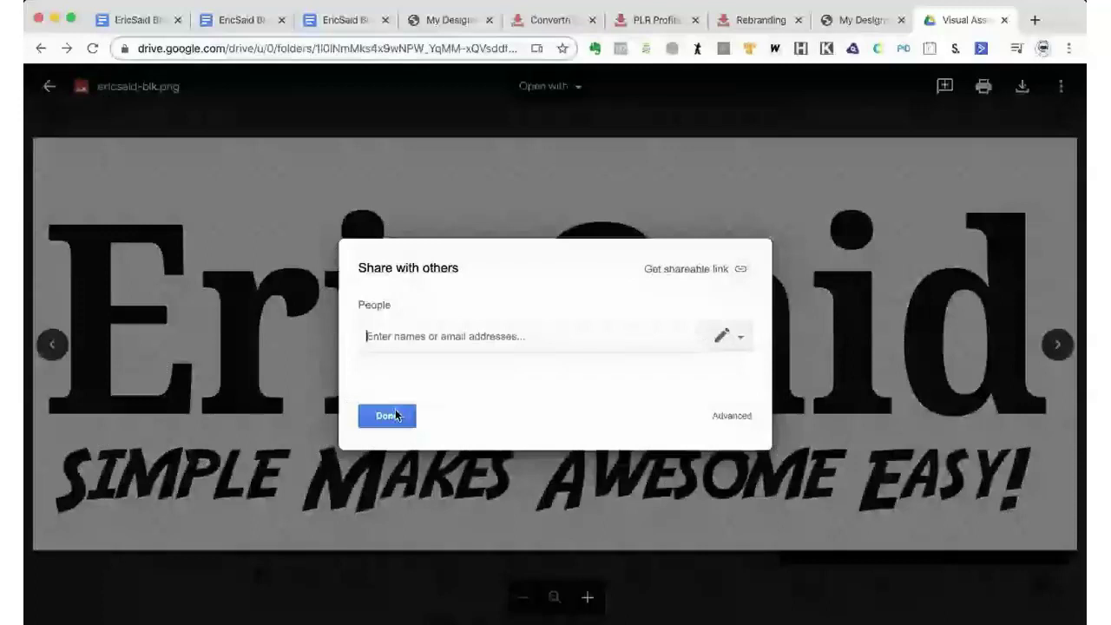
pyautogui.click(706, 276)
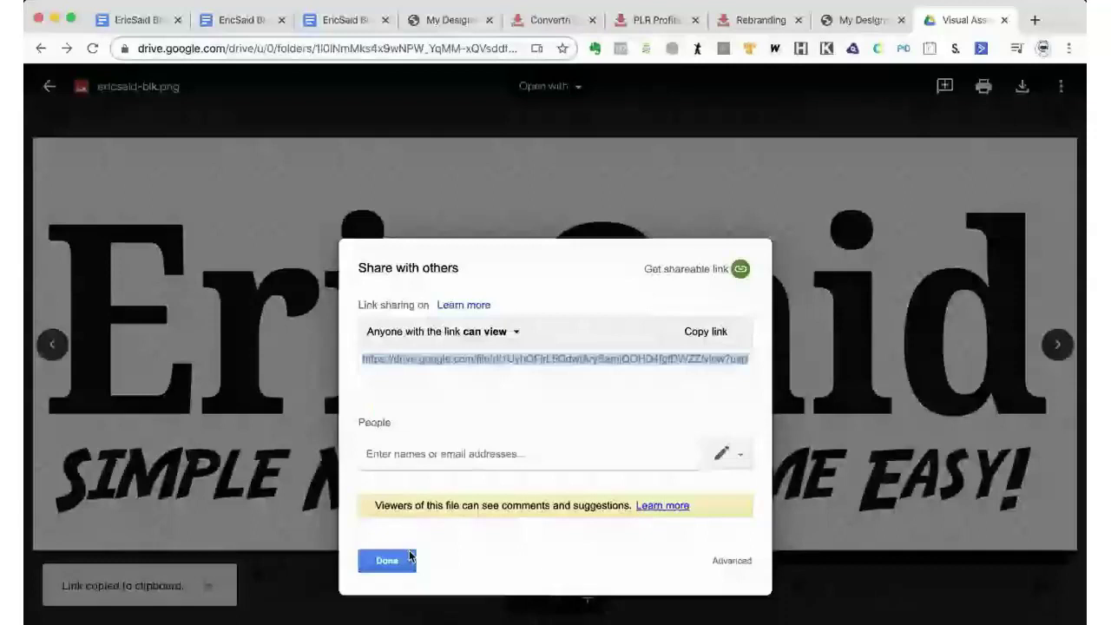
pyautogui.click(387, 559)
pyautogui.click(158, 20)
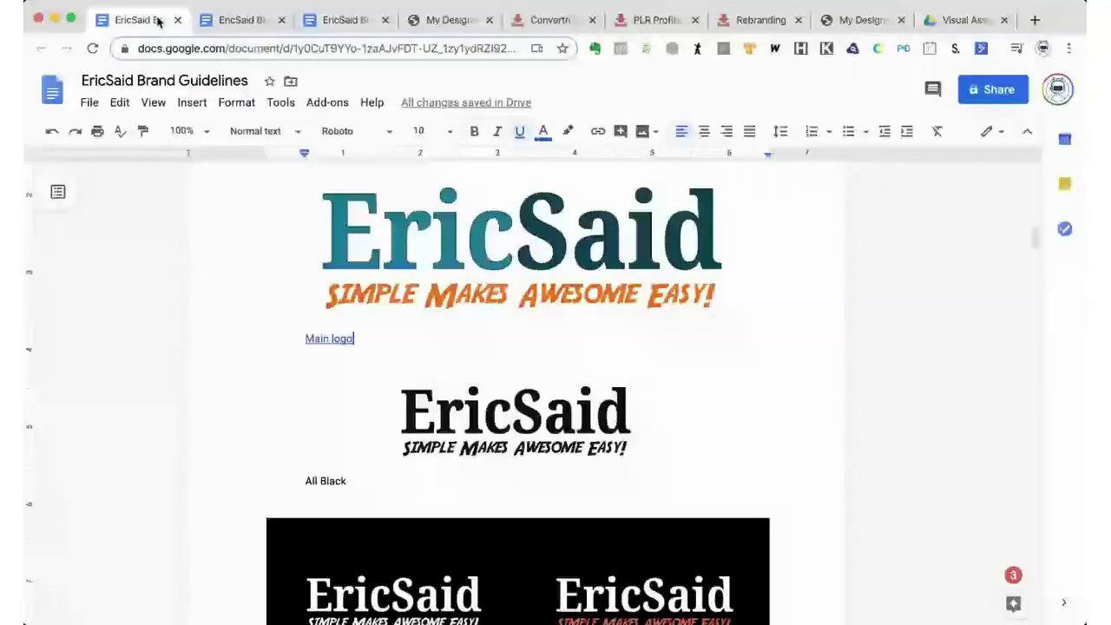
# - Link the all-black logo image in the Logos section to the copied shareable link of ericsaid-blk.png
pyautogui.click(549, 428)
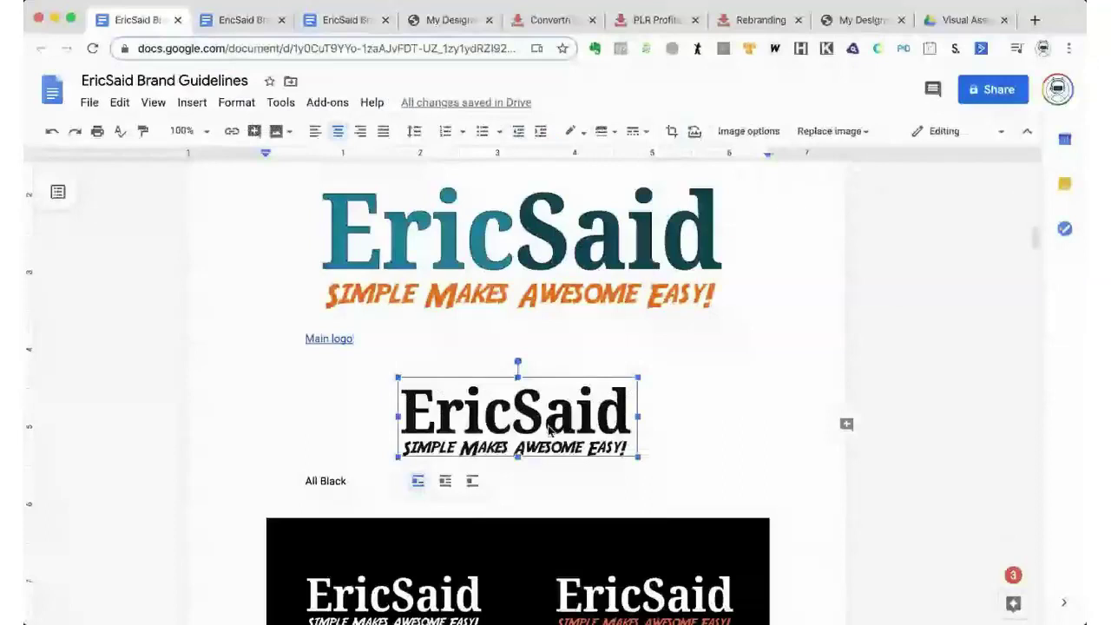
pyautogui.rightClick(549, 429)
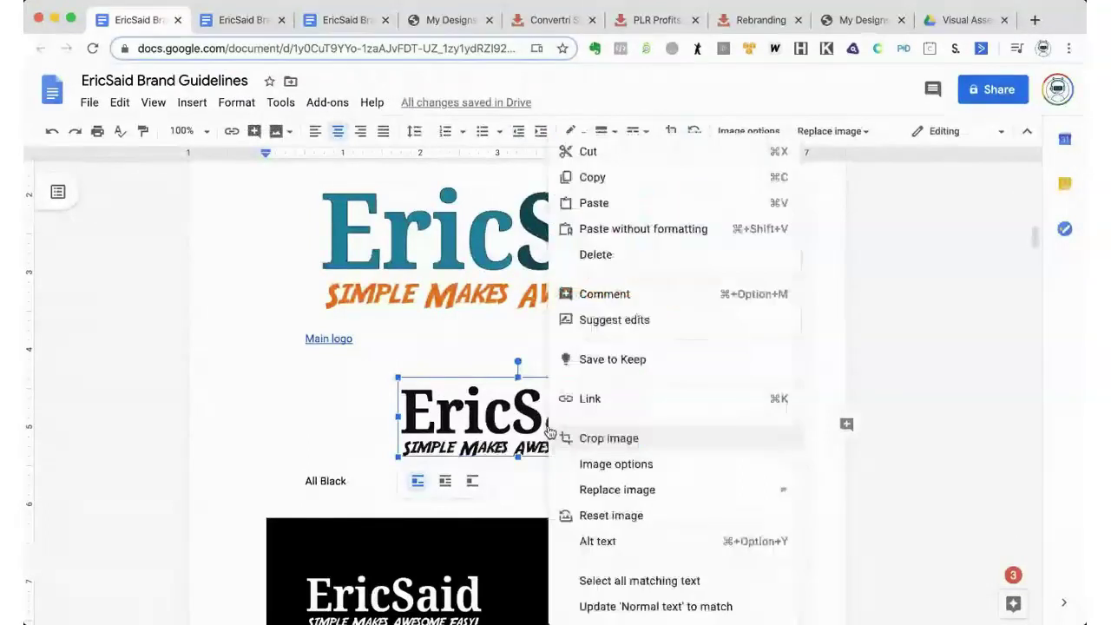
pyautogui.click(589, 398)
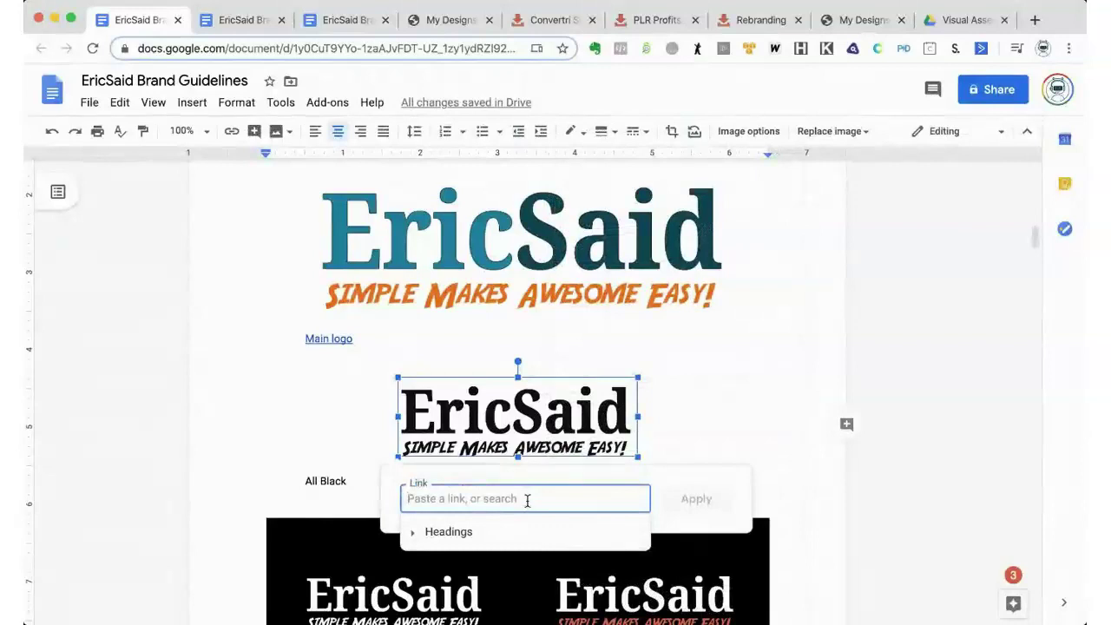
pyautogui.press('super+v')
pyautogui.click(699, 499)
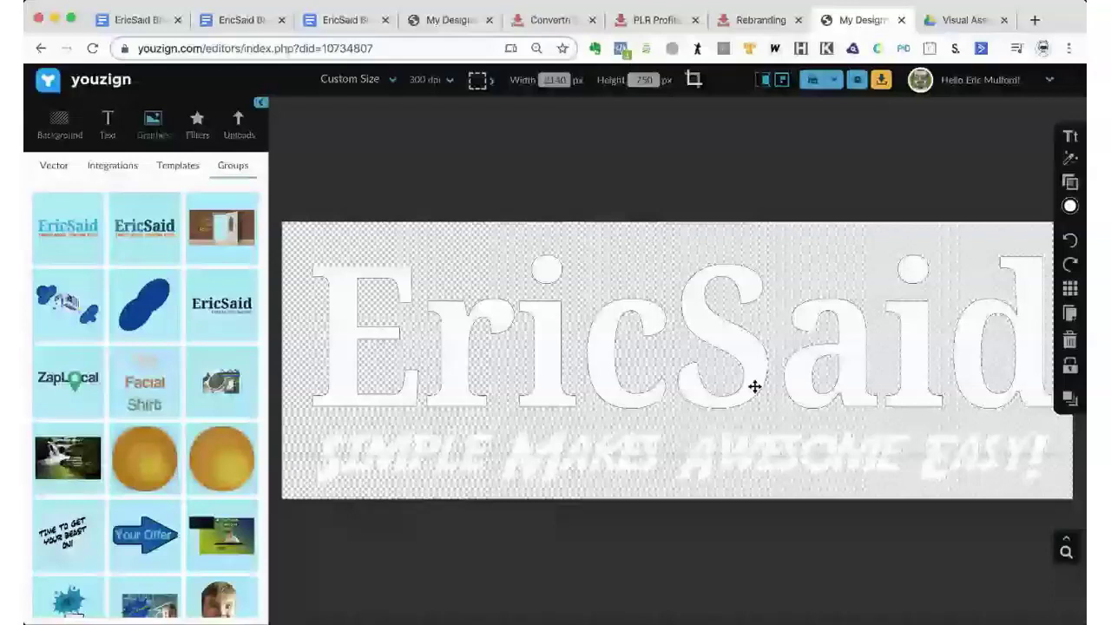
# - Check the border, blur and shadow effect settings of the white EricSaid name in youzign
pyautogui.click(1069, 206)
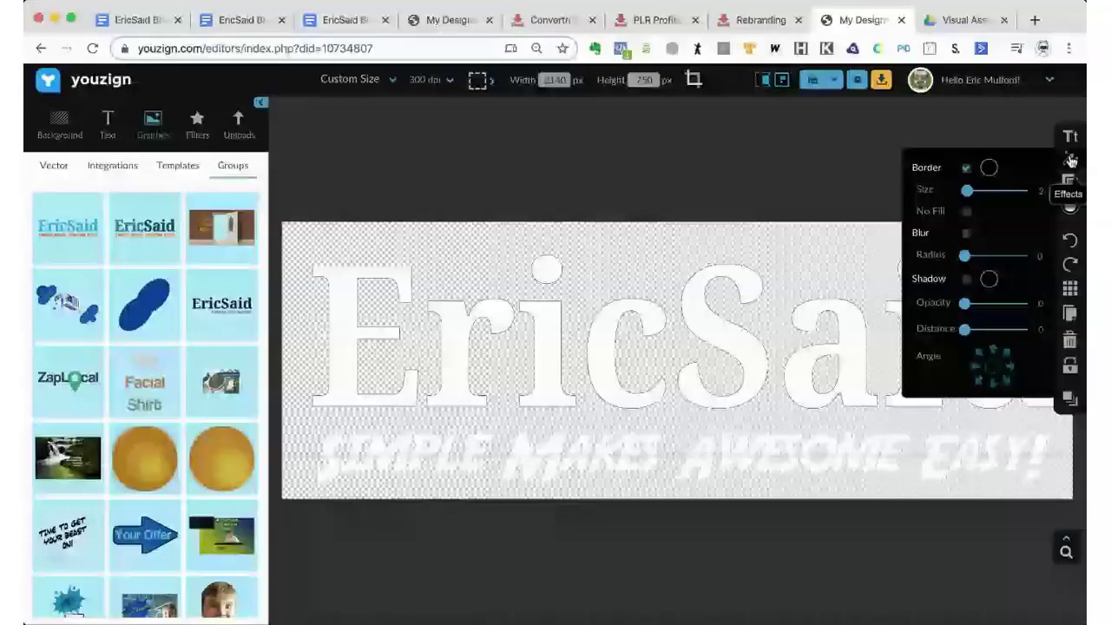
pyautogui.click(768, 182)
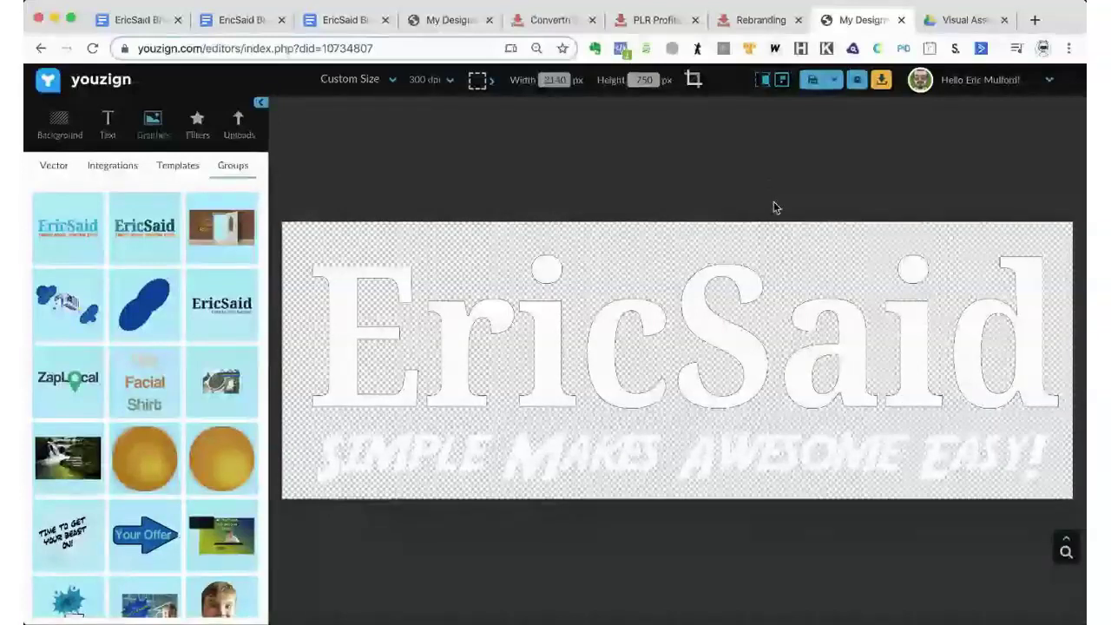
# - Switch to Google Drive, copy the shareable link of ericsaid-blk.png again, and check the all-black logo's link options in EricSaid Brand Guidelines
pyautogui.click(965, 20)
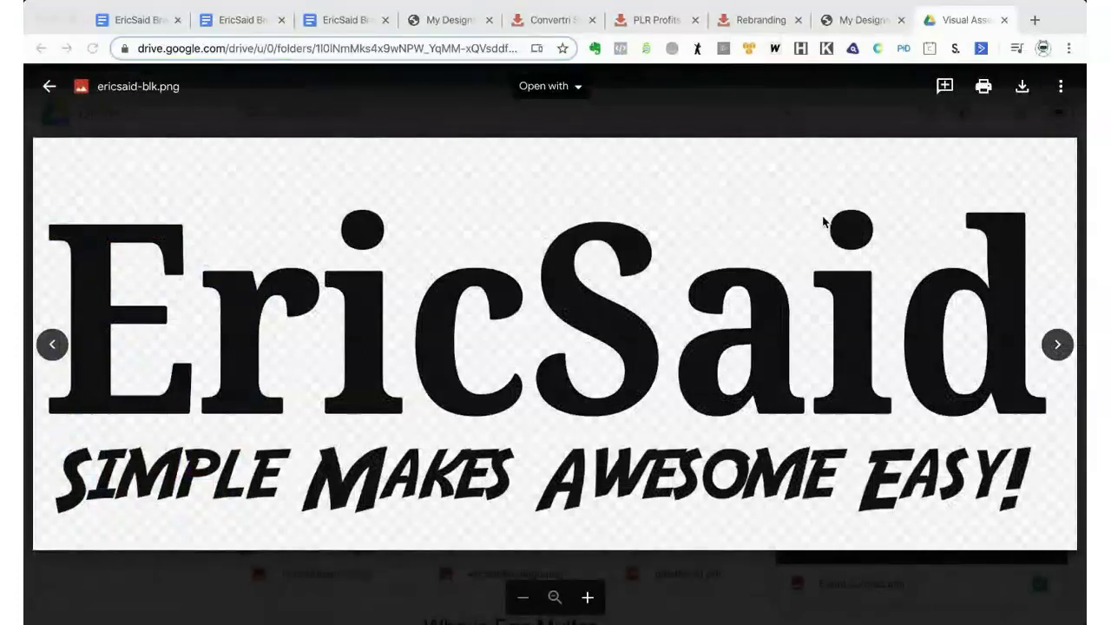
pyautogui.click(830, 224)
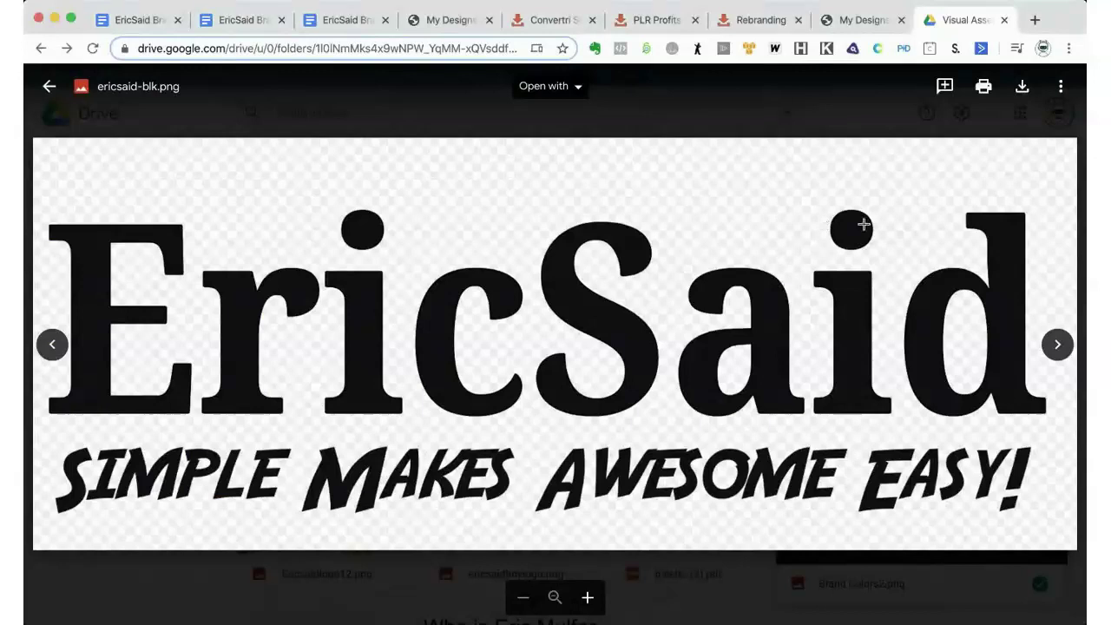
pyautogui.click(1058, 87)
pyautogui.click(885, 119)
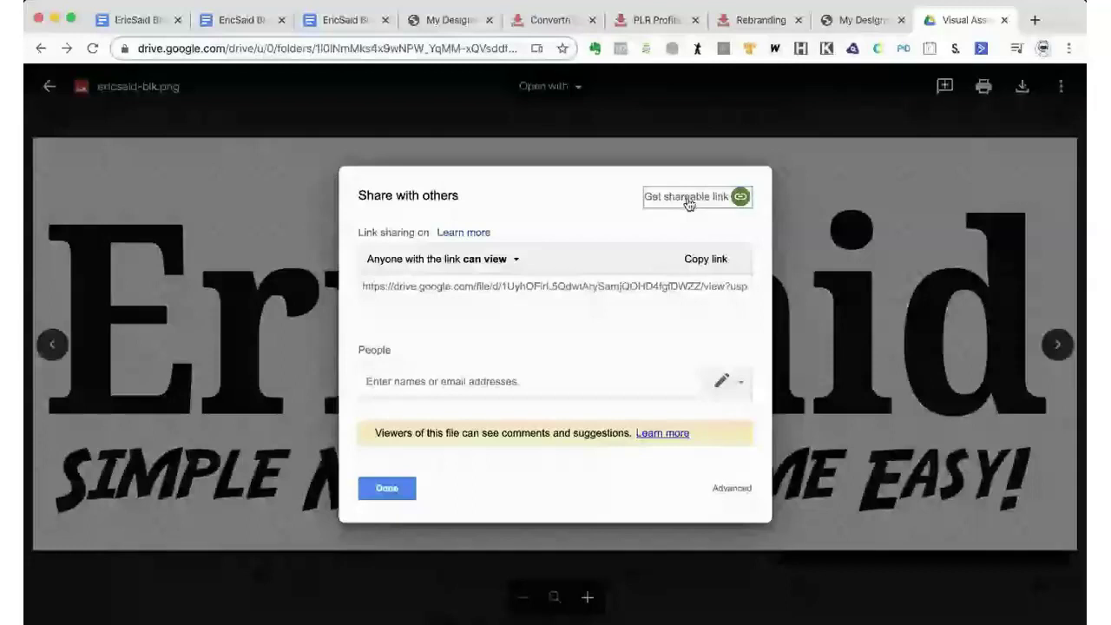
pyautogui.click(688, 200)
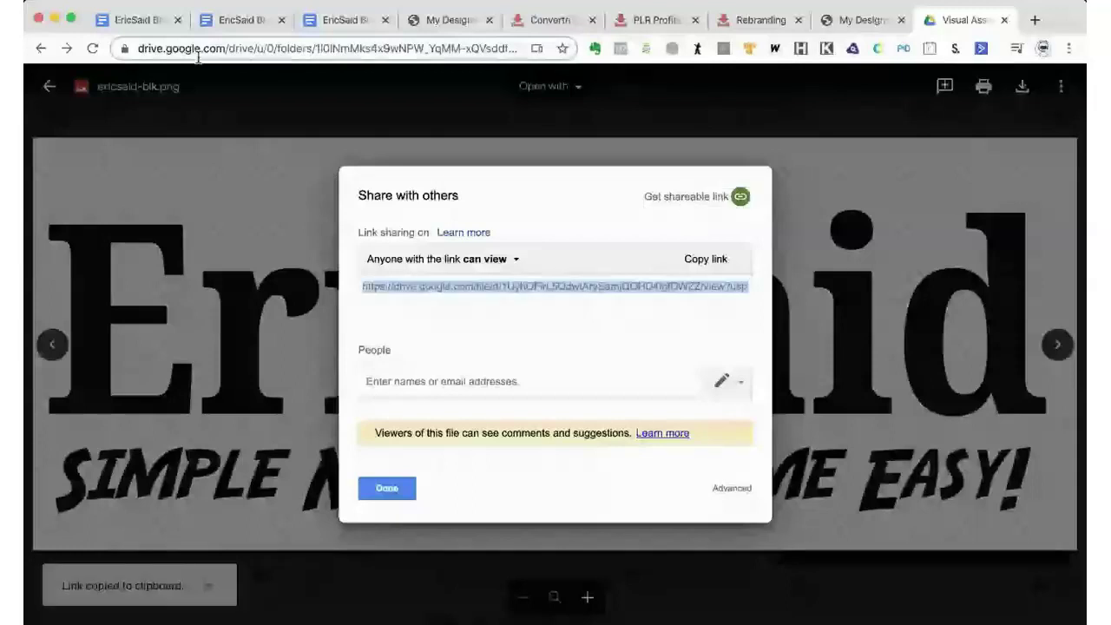
pyautogui.press('super+1')
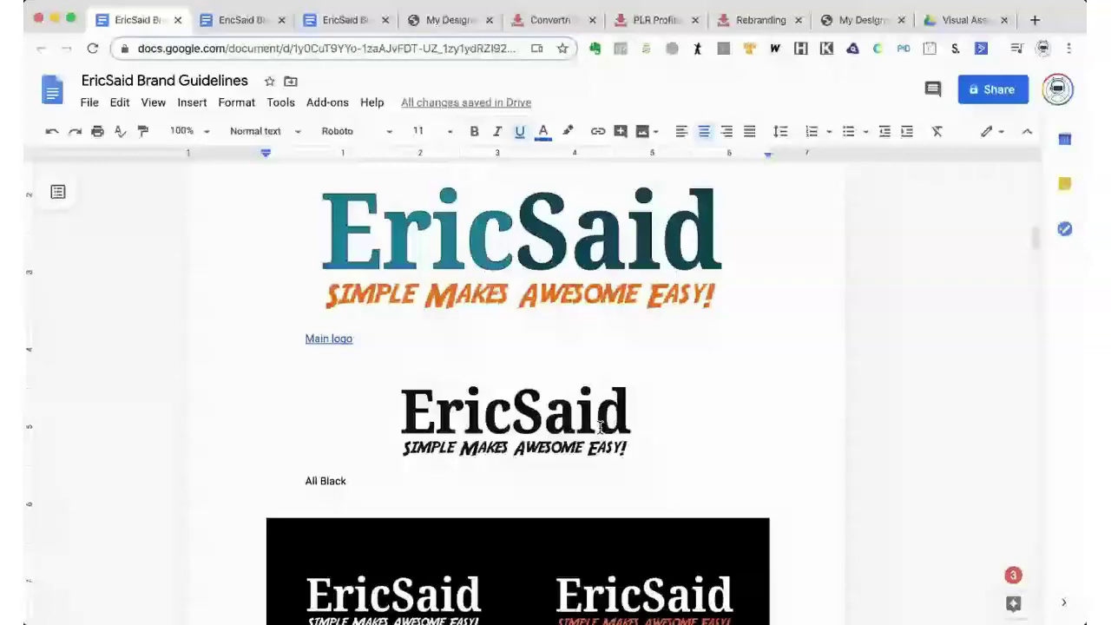
pyautogui.rightClick(599, 426)
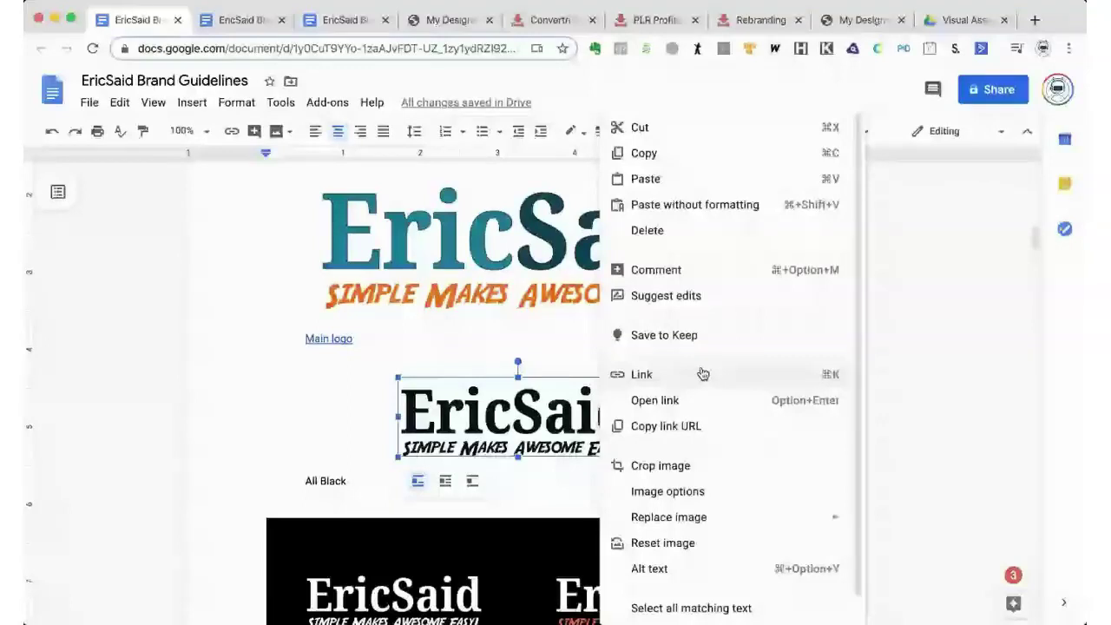
pyautogui.press('super+Tab')
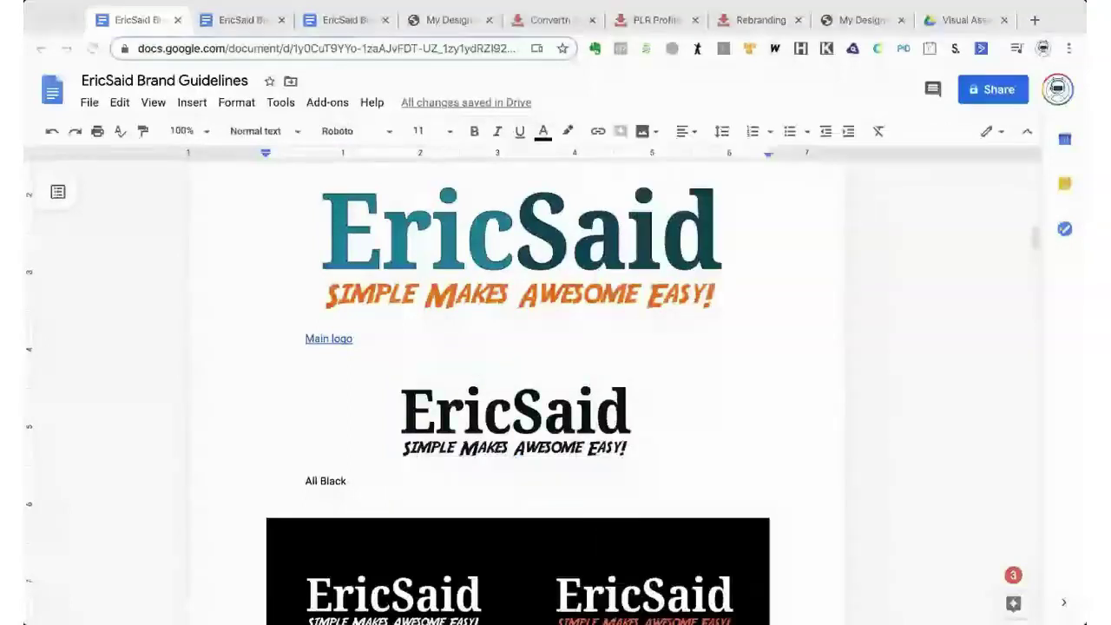
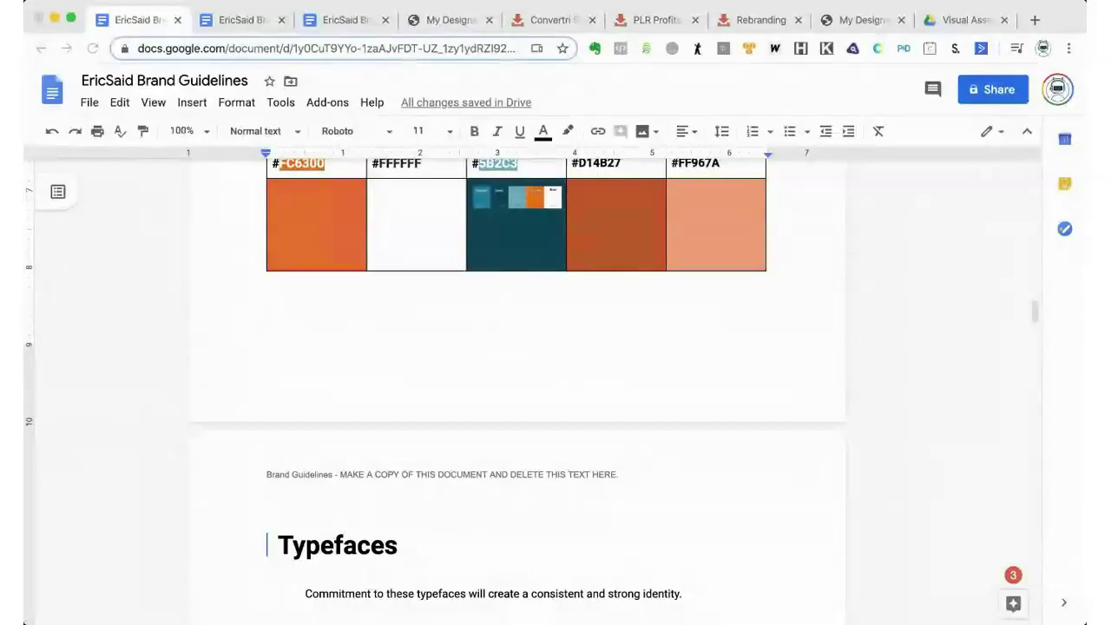
# - Paste the brand palette image with the Dominant, Shade, Tint, Accent and Base colors above the Typefaces heading
pyautogui.press('super+v')
pyautogui.scroll(-3, 800, 411)
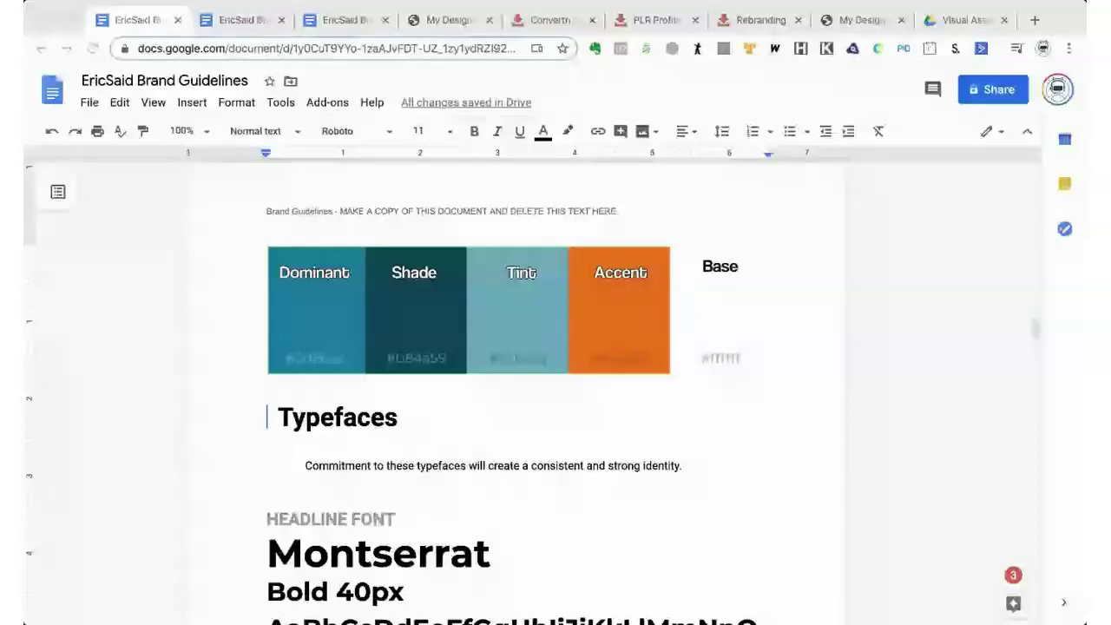
pyautogui.scroll(-1, 678, 375)
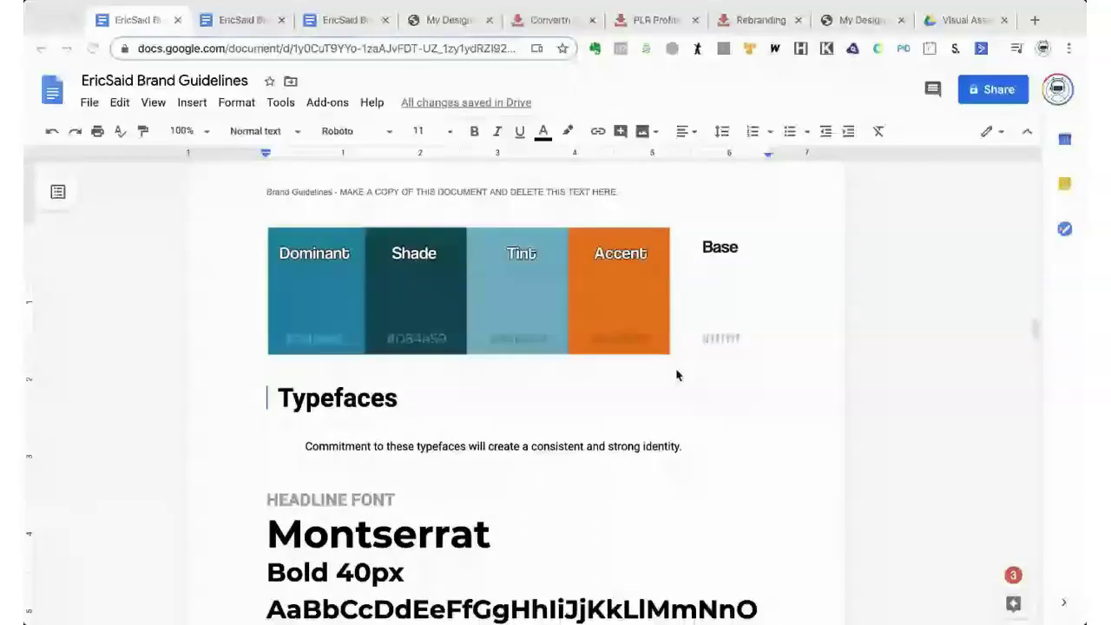
pyautogui.scroll(-1, 678, 375)
pyautogui.scroll(-1, 678, 375)
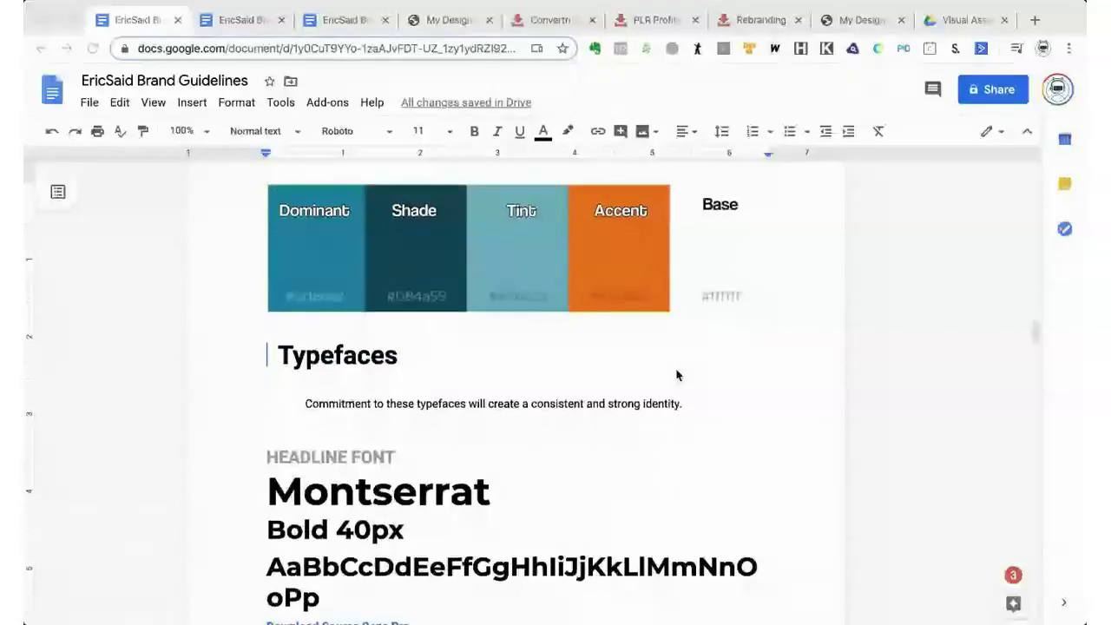
pyautogui.scroll(-3, 678, 375)
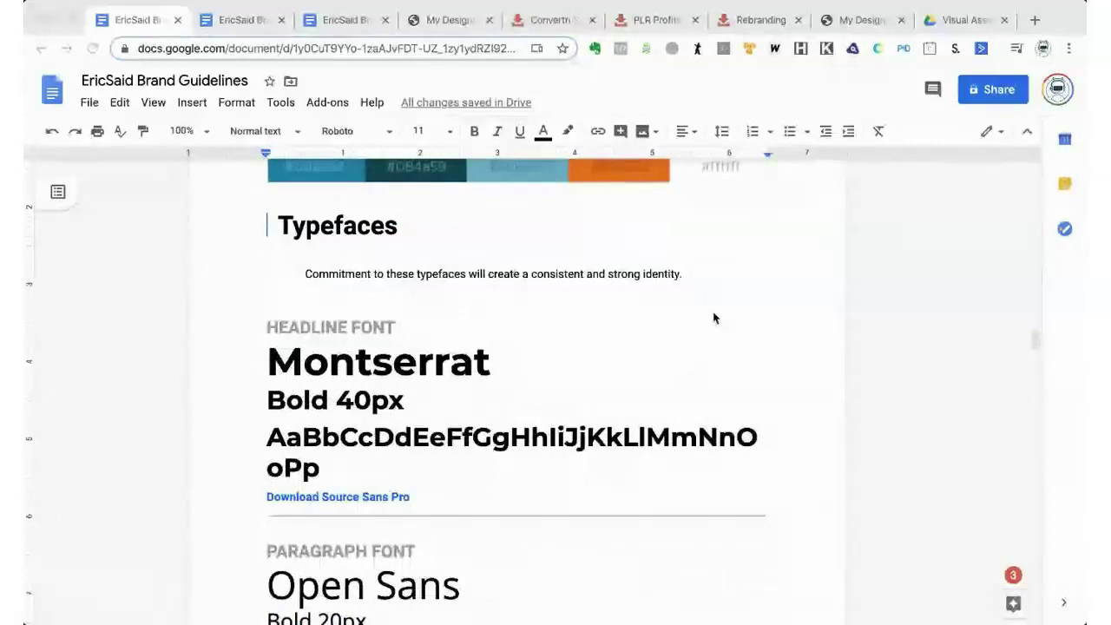
pyautogui.scroll(-2, 526, 310)
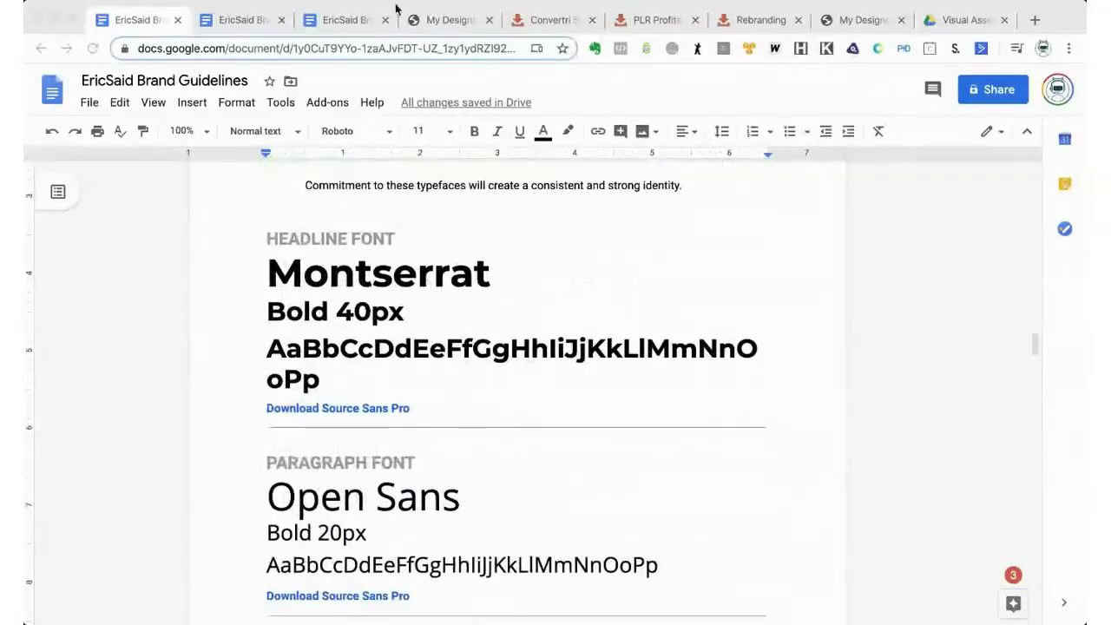
# - Review the EricSaid Brand Colors Worksheet and open the Typefaces Worksheet from the Rebranding page
pyautogui.click(341, 19)
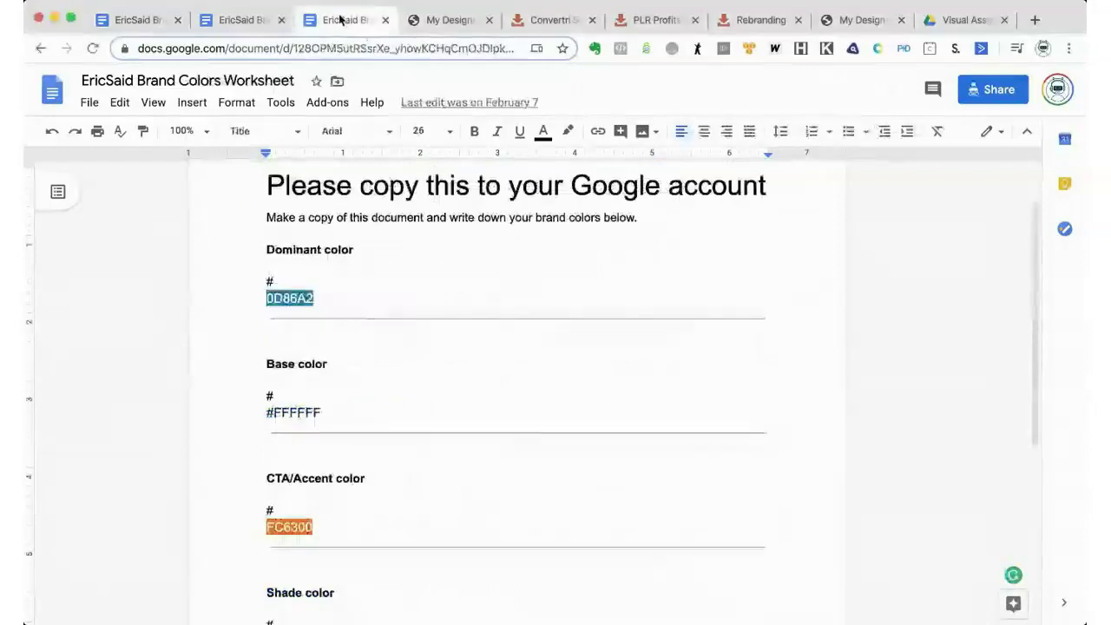
pyautogui.scroll(-3, 406, 314)
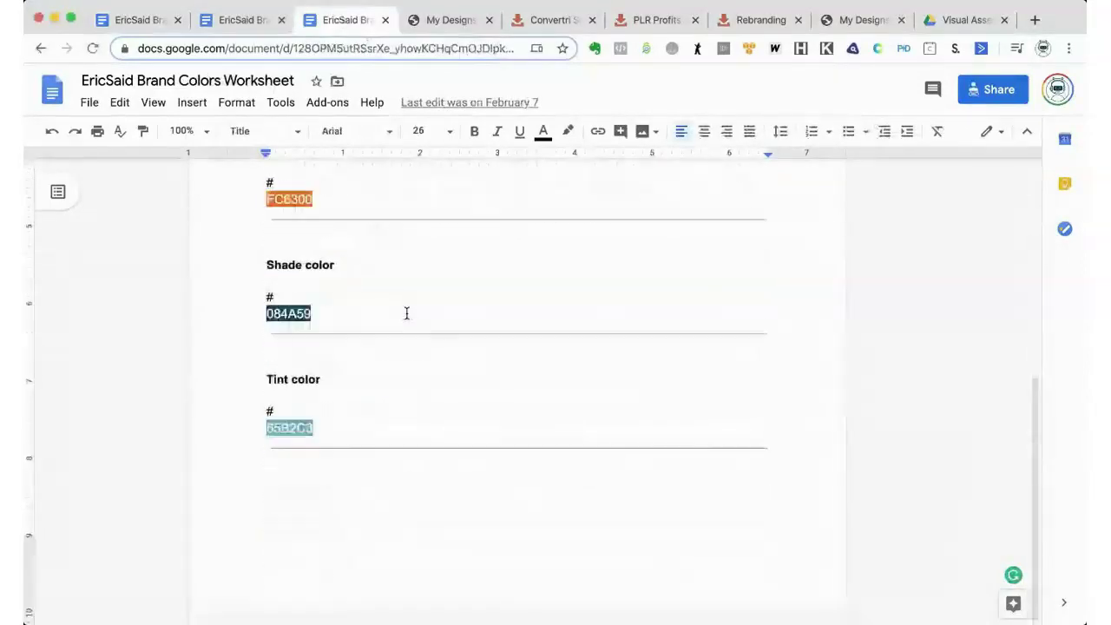
pyautogui.scroll(5, 406, 313)
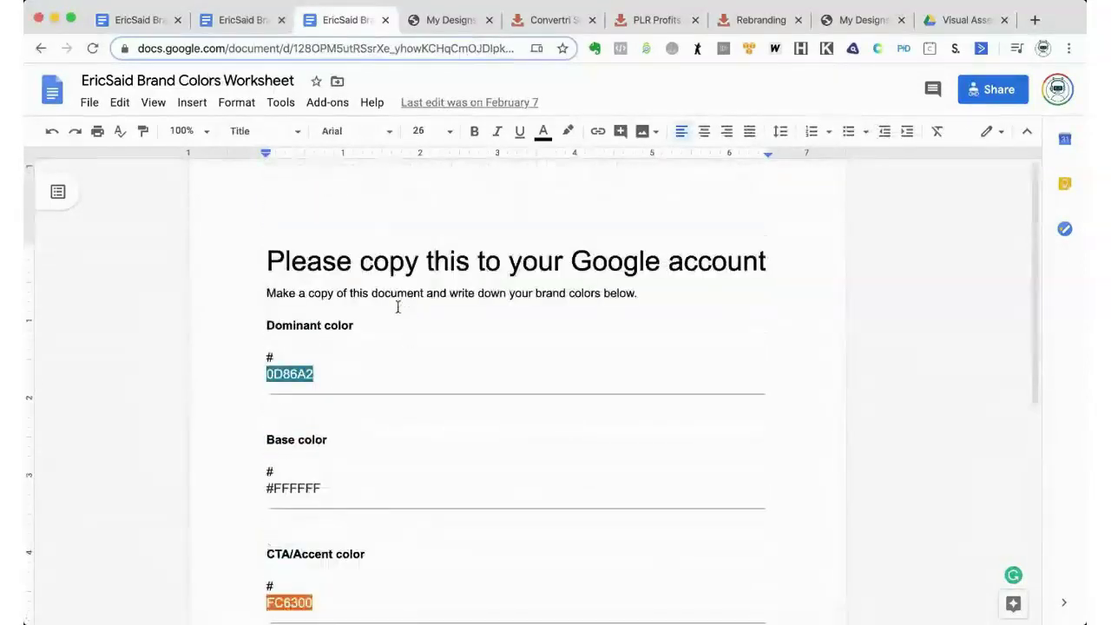
pyautogui.click(767, 20)
pyautogui.scroll(-4, 571, 385)
pyautogui.click(570, 391)
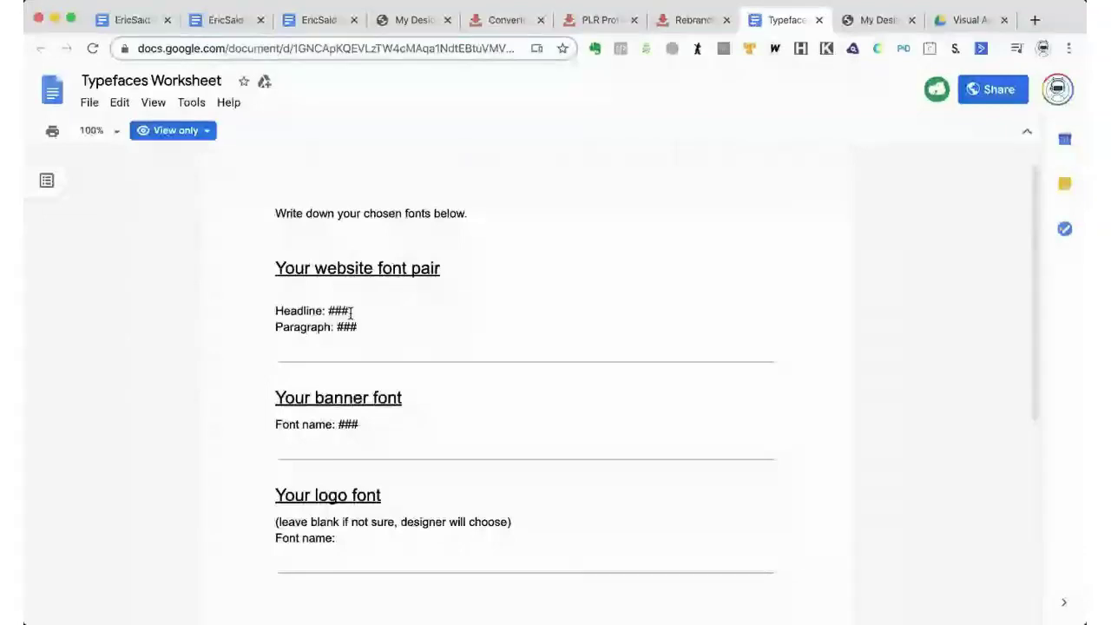
# - Return to EricSaid Brand Guidelines and set the whole headline font sample under Typefaces to Cambria
pyautogui.click(130, 20)
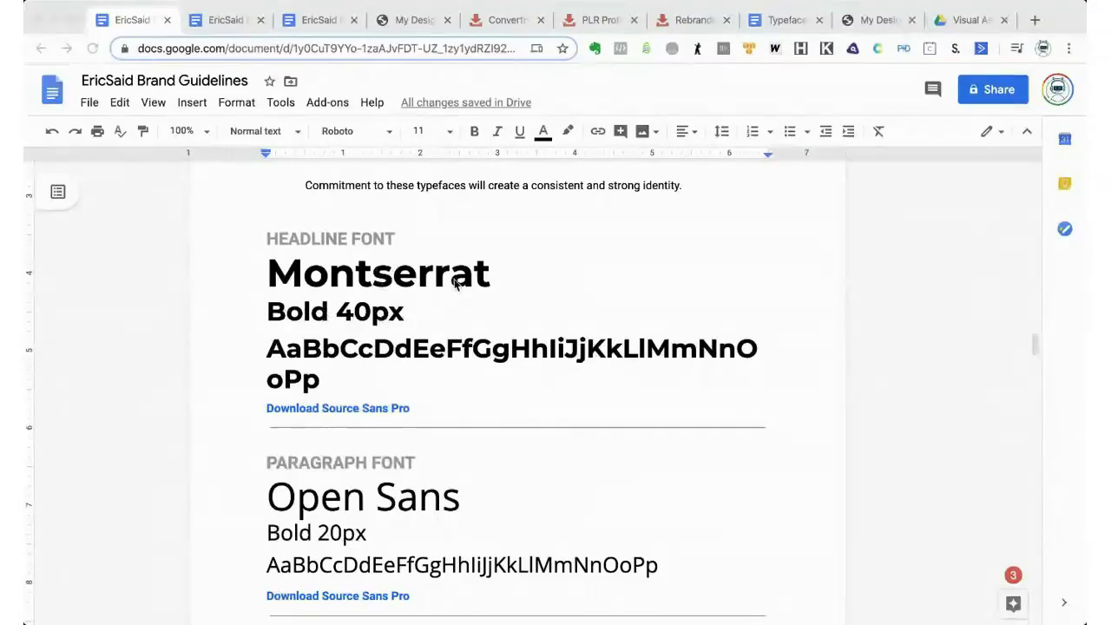
pyautogui.click(375, 274)
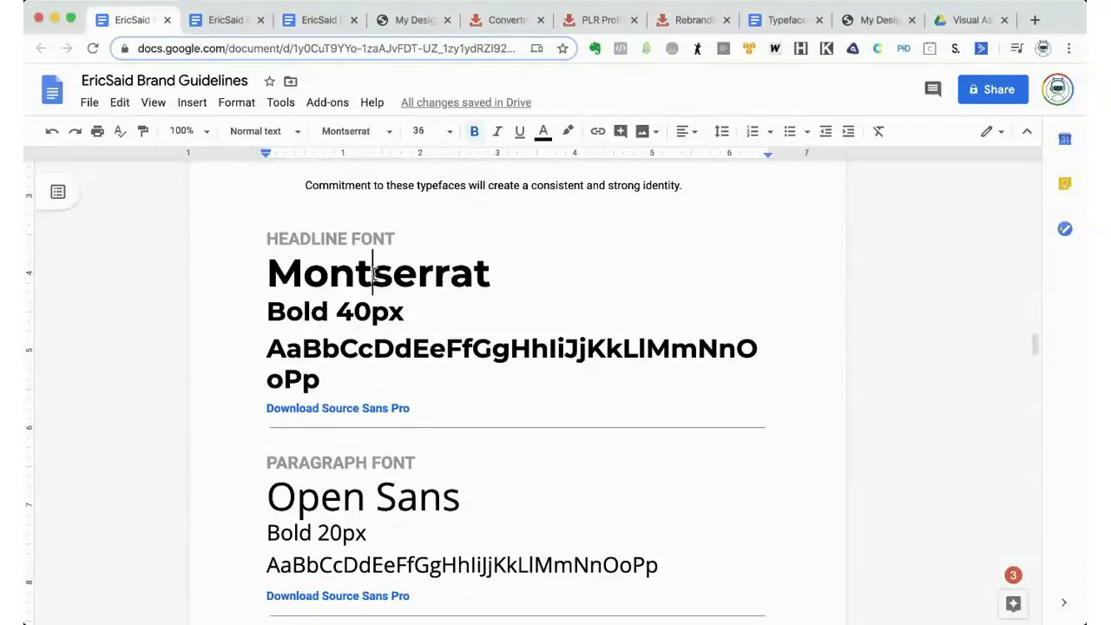
pyautogui.click(265, 260)
pyautogui.hotkey('shift', 'Down')
pyautogui.hotkey('shift', 'Down')
pyautogui.hotkey('shift', 'Down')
pyautogui.hotkey('shift', 'Down')
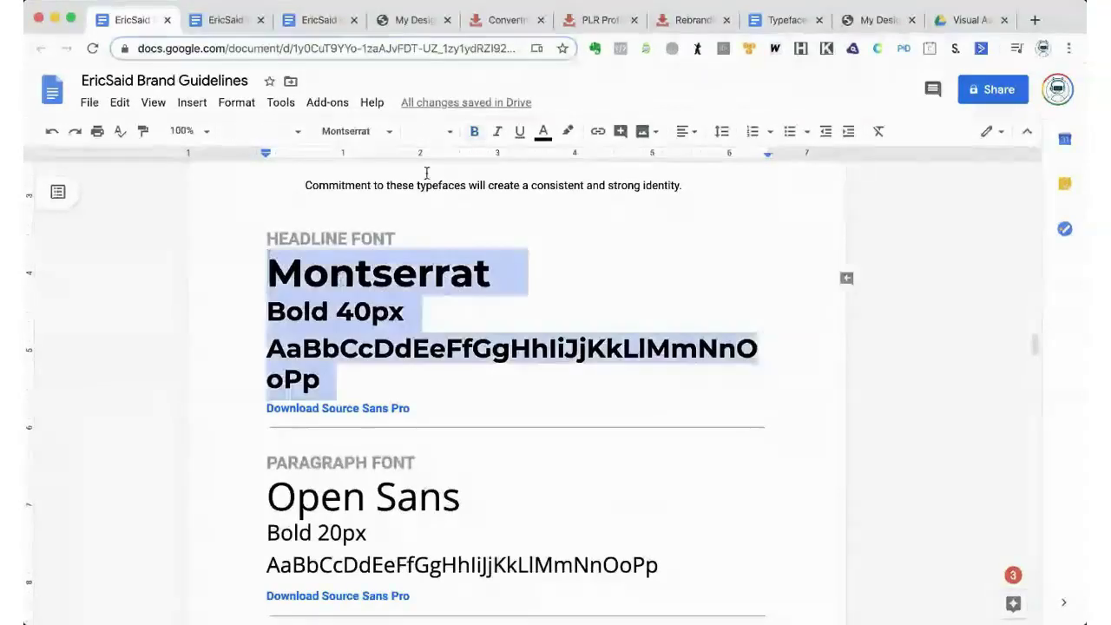
pyautogui.click(356, 131)
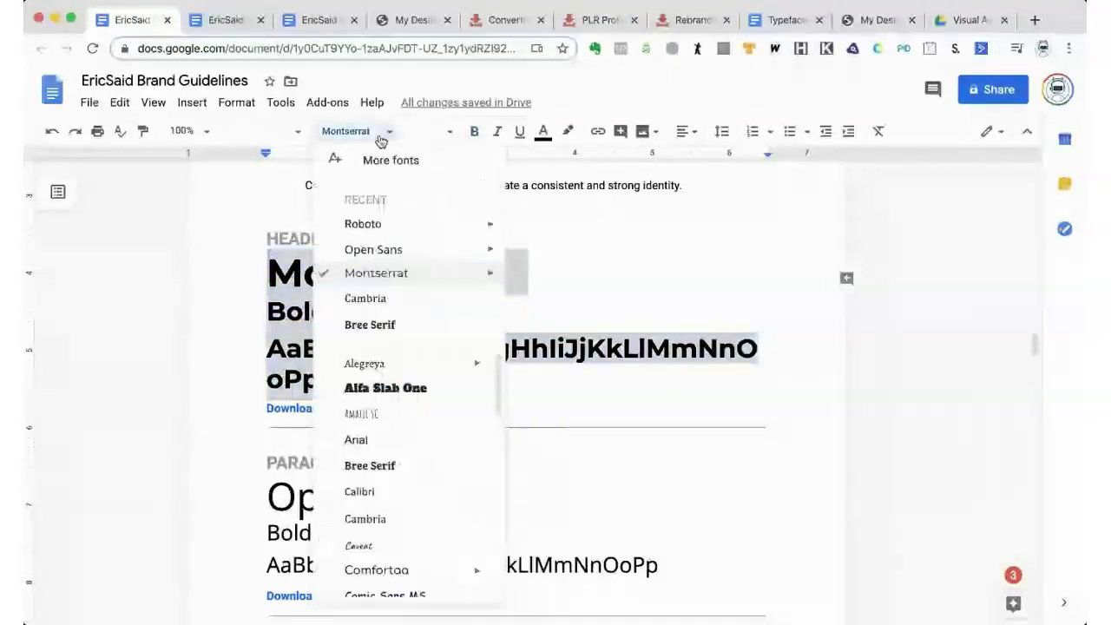
pyautogui.click(366, 298)
# - Set the selected headline font sample back to Montserrat Bold
pyautogui.click(356, 131)
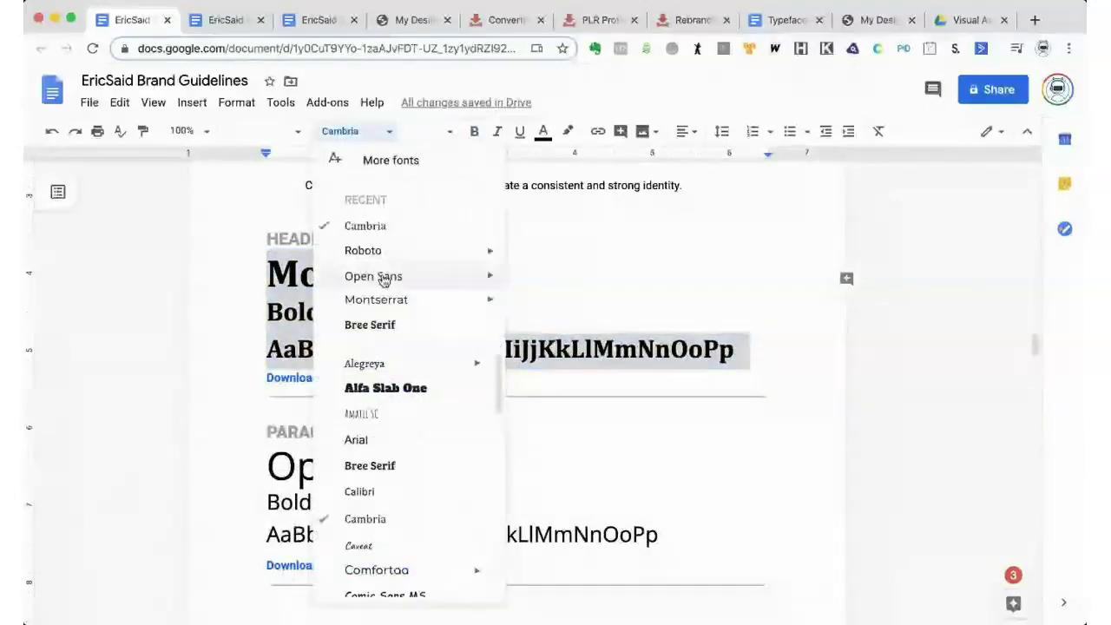
pyautogui.moveTo(486, 307)
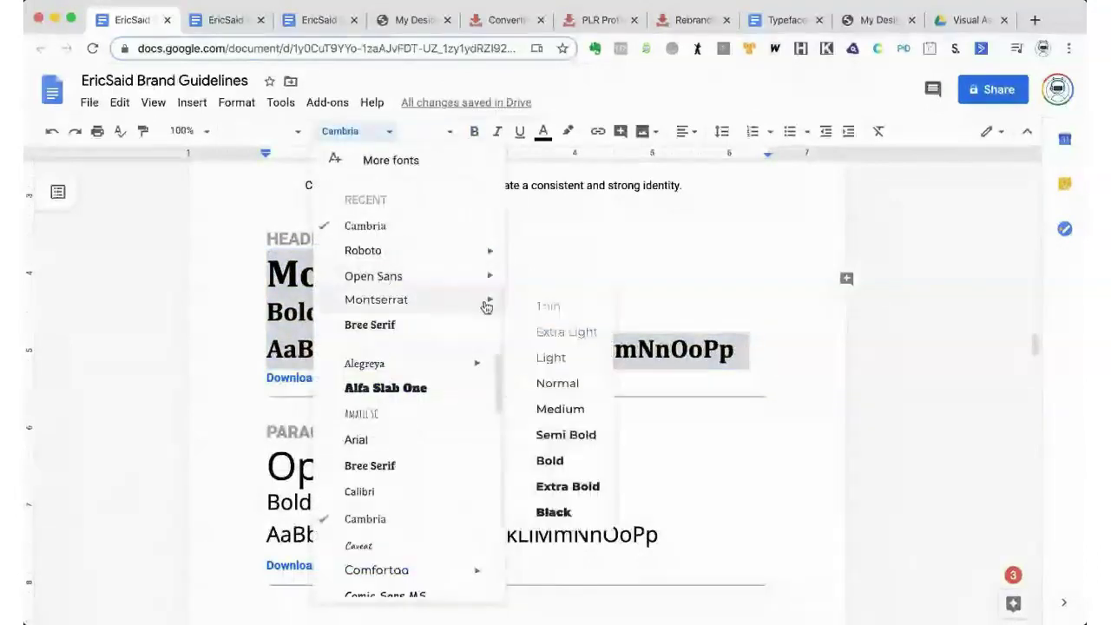
pyautogui.click(549, 461)
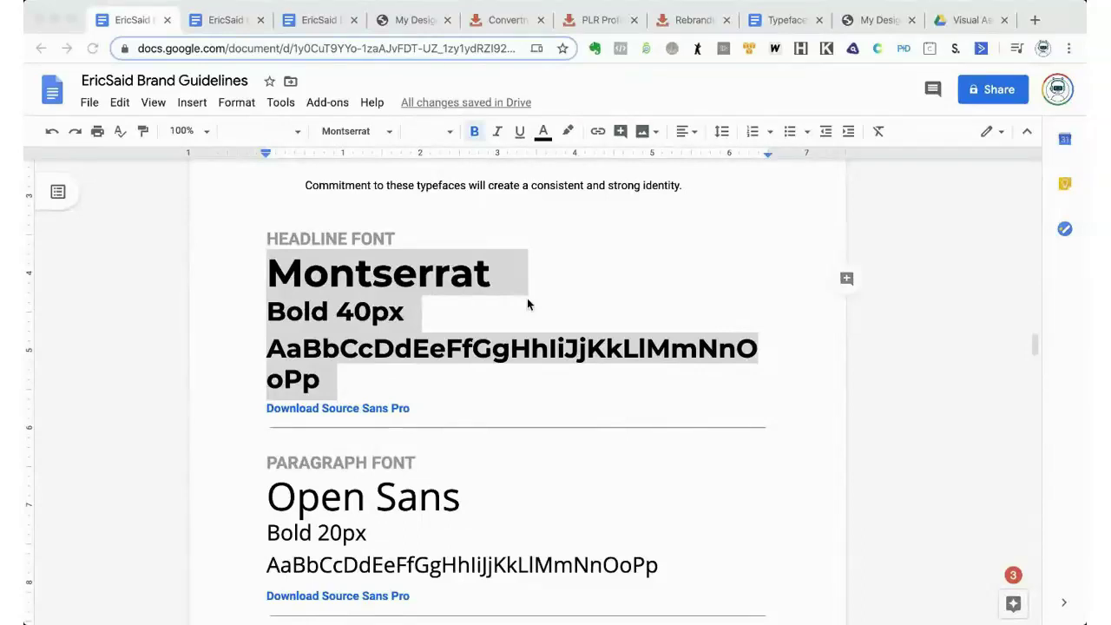
# - Replace the weight "Bold" with "Normal" in the size line of the Open Sans paragraph font sample
pyautogui.scroll(-2, 527, 302)
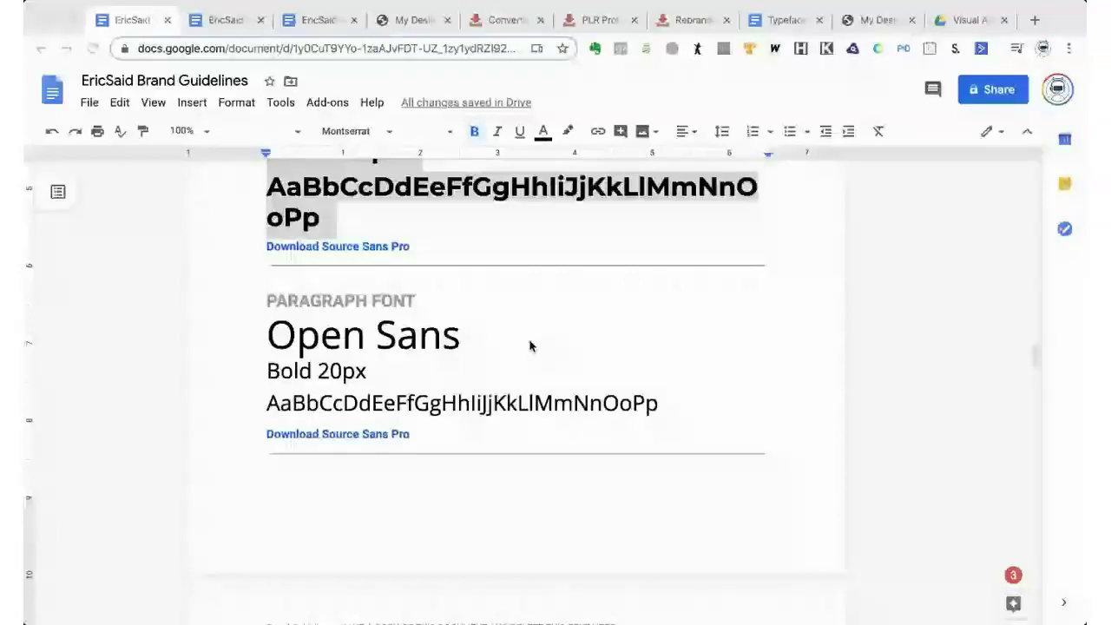
pyautogui.scroll(-1, 530, 345)
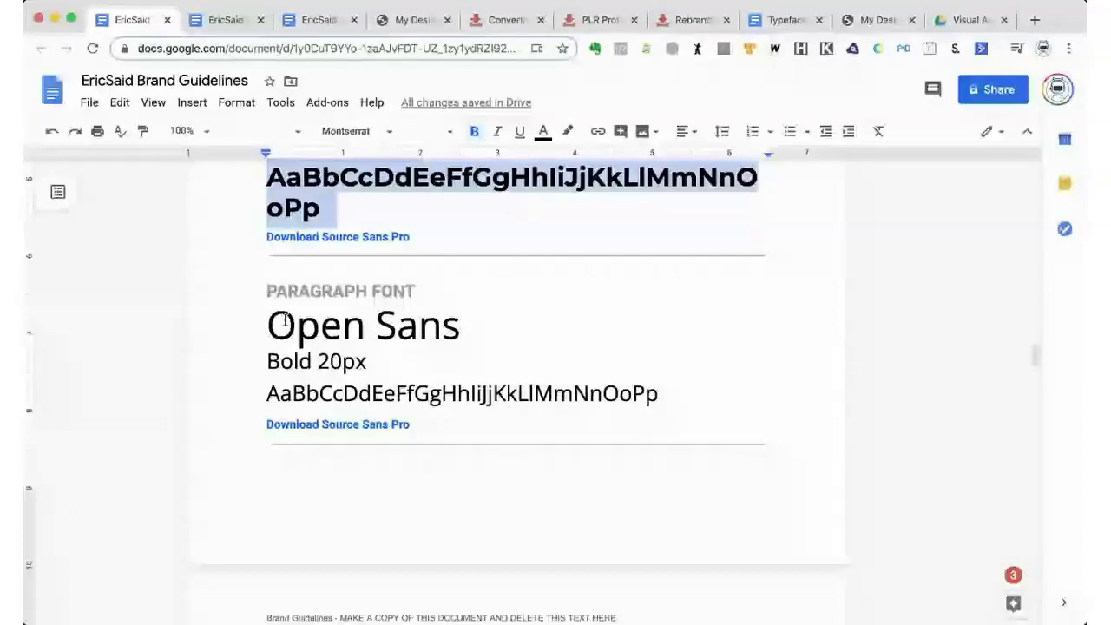
pyautogui.tripleClick(284, 323)
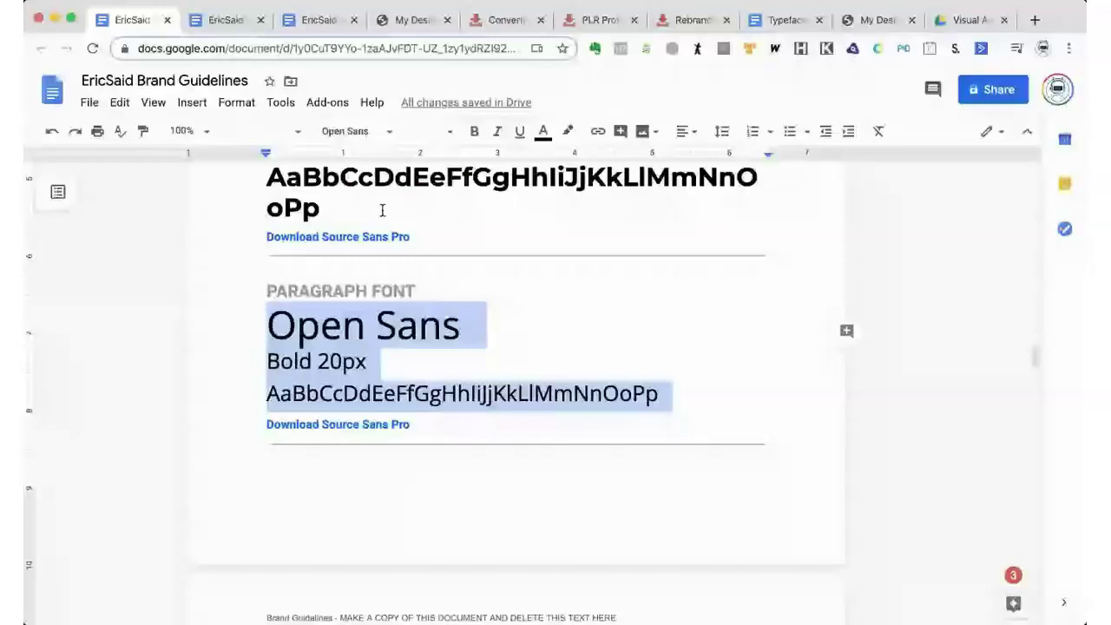
pyautogui.click(513, 343)
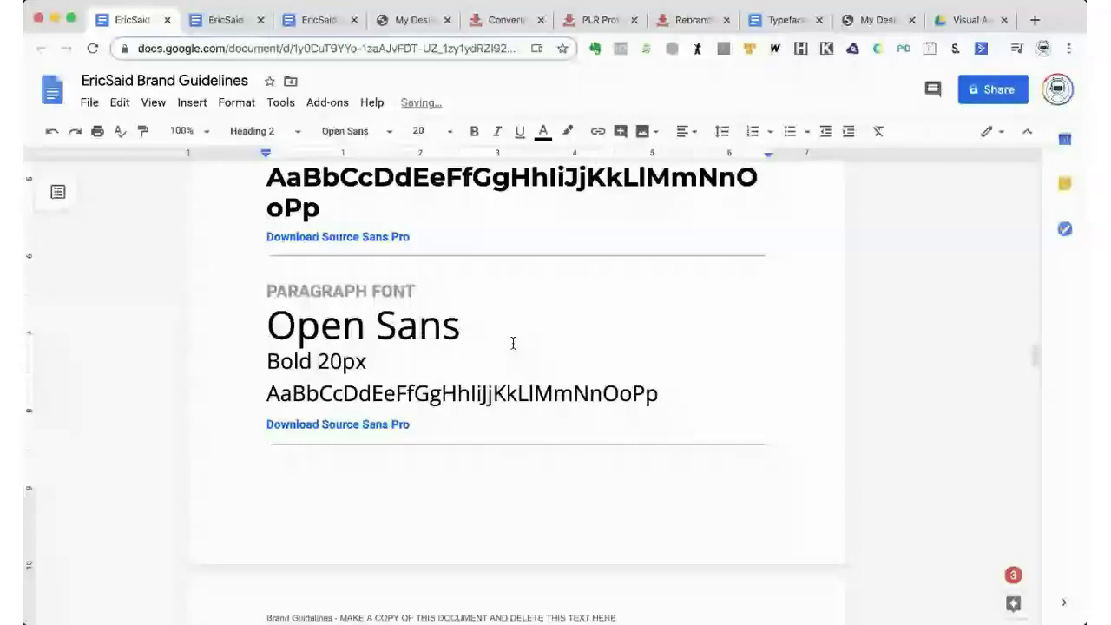
pyautogui.write('Normal')
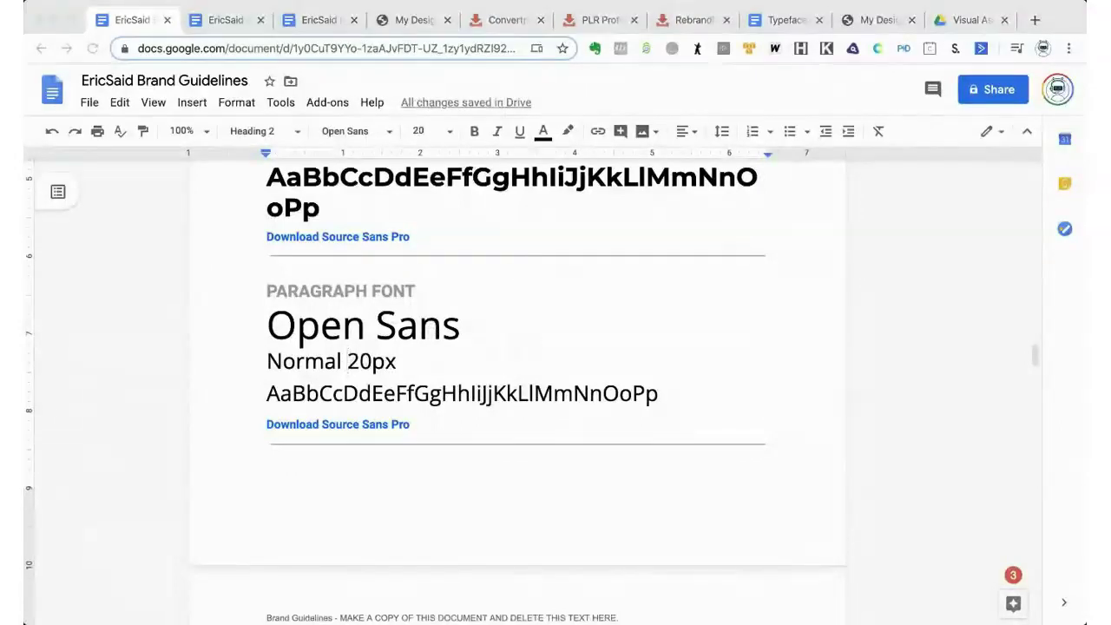
# - Select the banner font sample and check the weight options available for its Roboto typeface
pyautogui.scroll(-5, 609, 306)
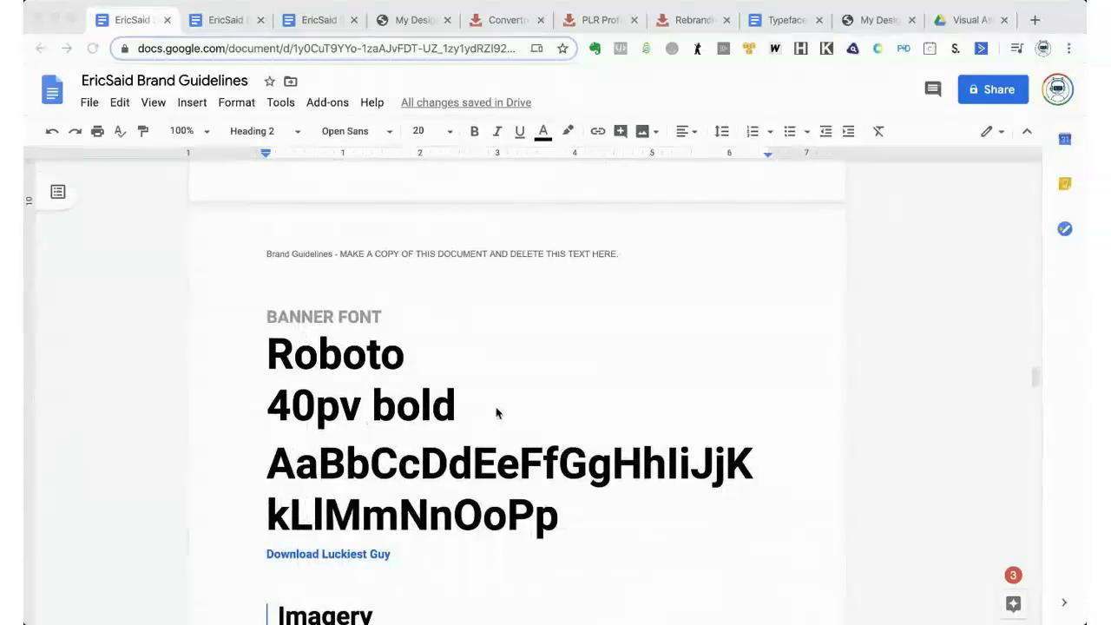
pyautogui.click(267, 349)
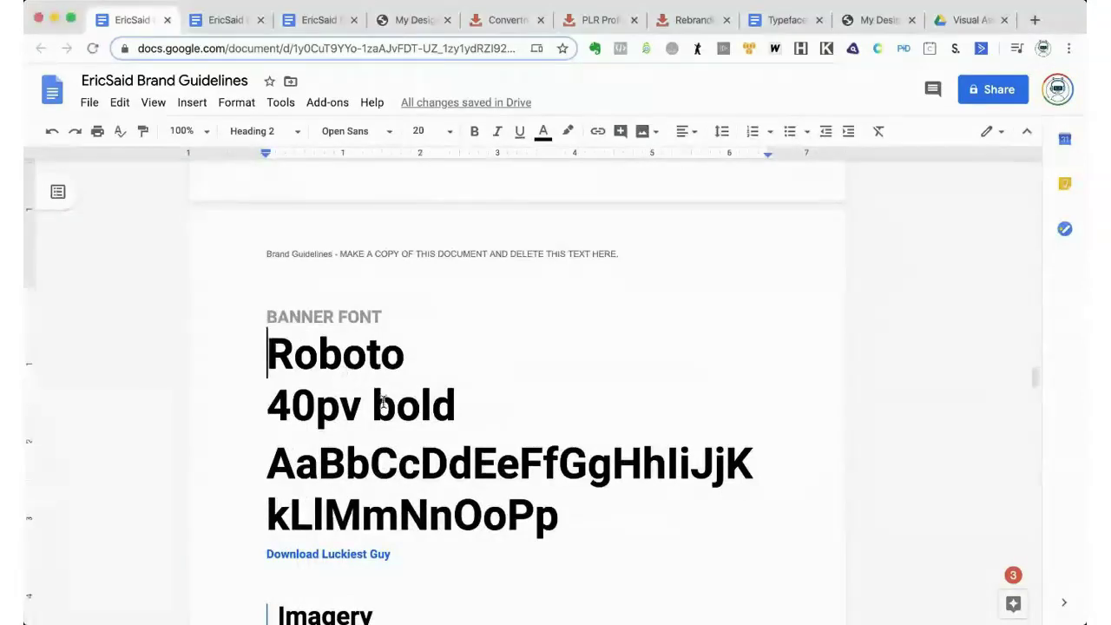
pyautogui.moveTo(267, 349); pyautogui.dragTo(603, 526)
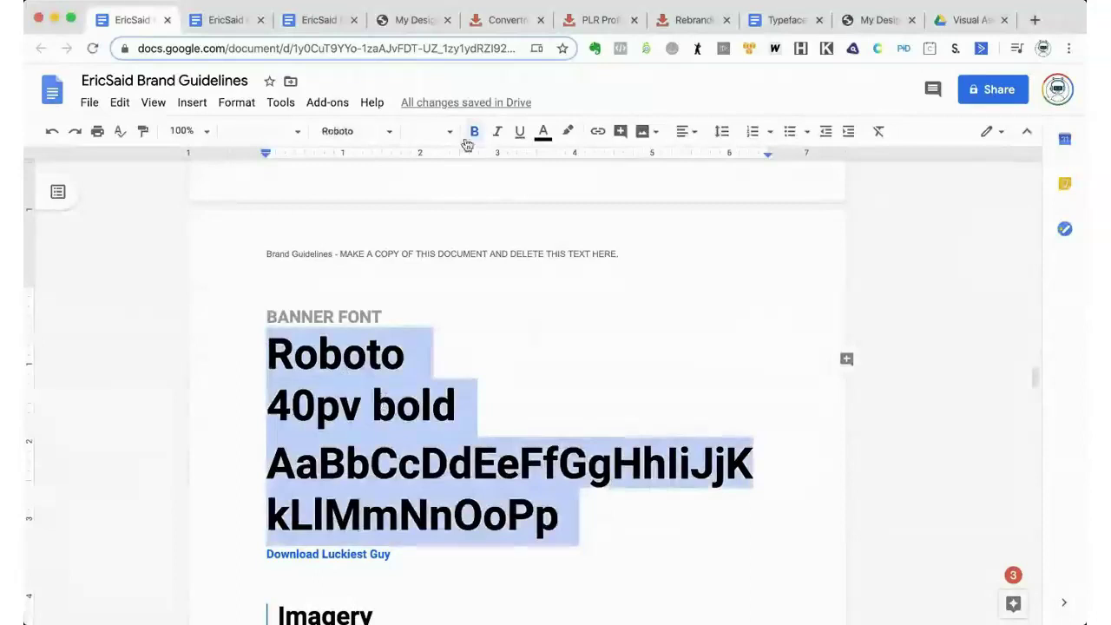
pyautogui.click(389, 131)
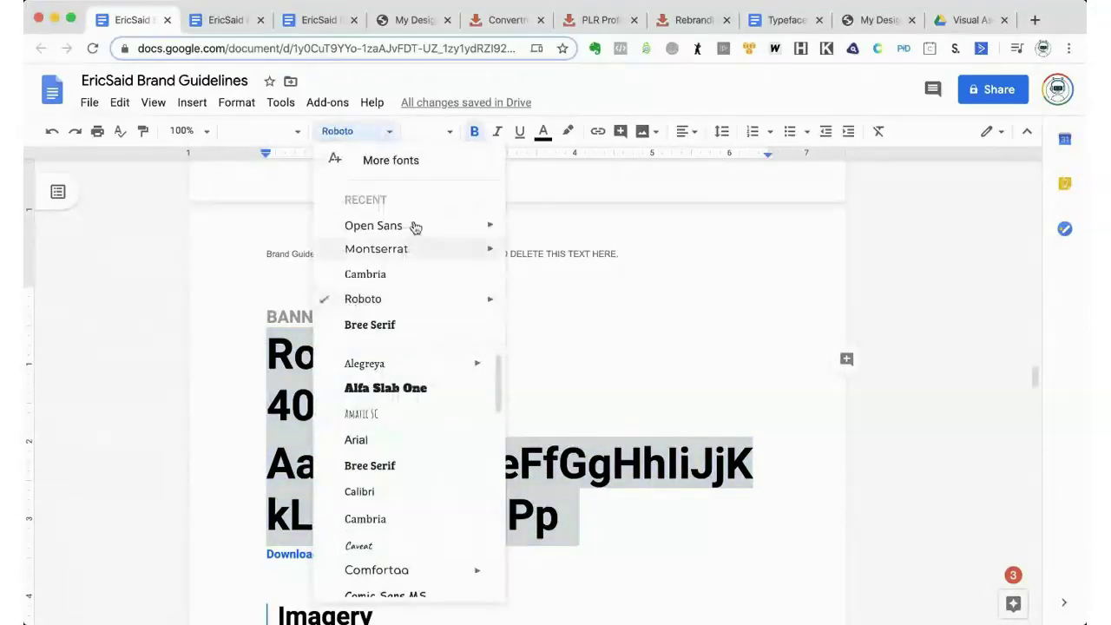
pyautogui.moveTo(499, 299)
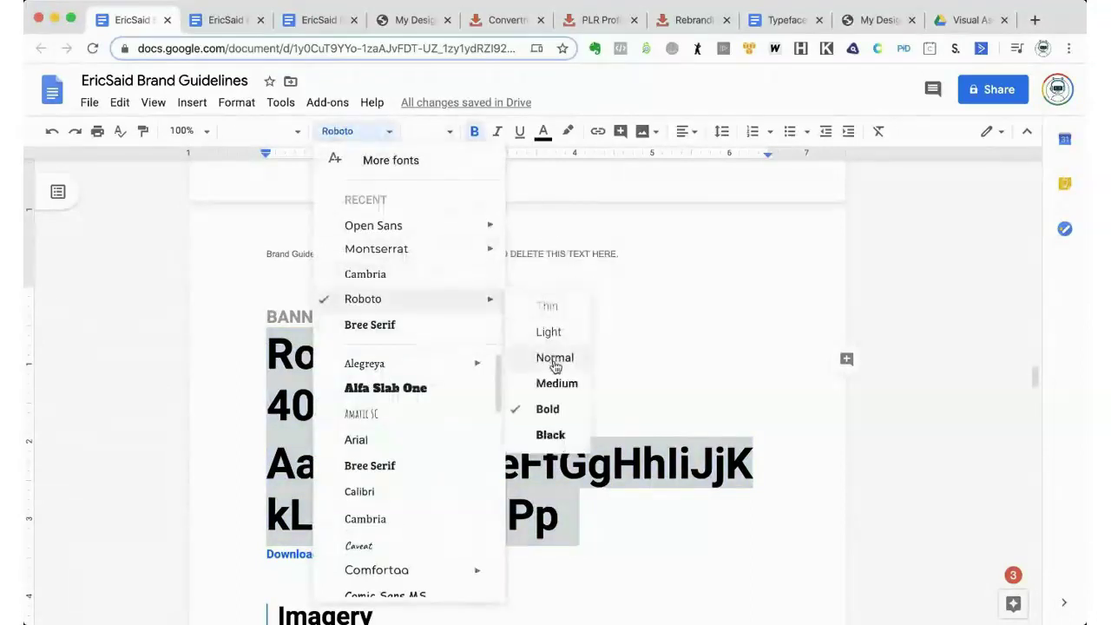
pyautogui.click(935, 402)
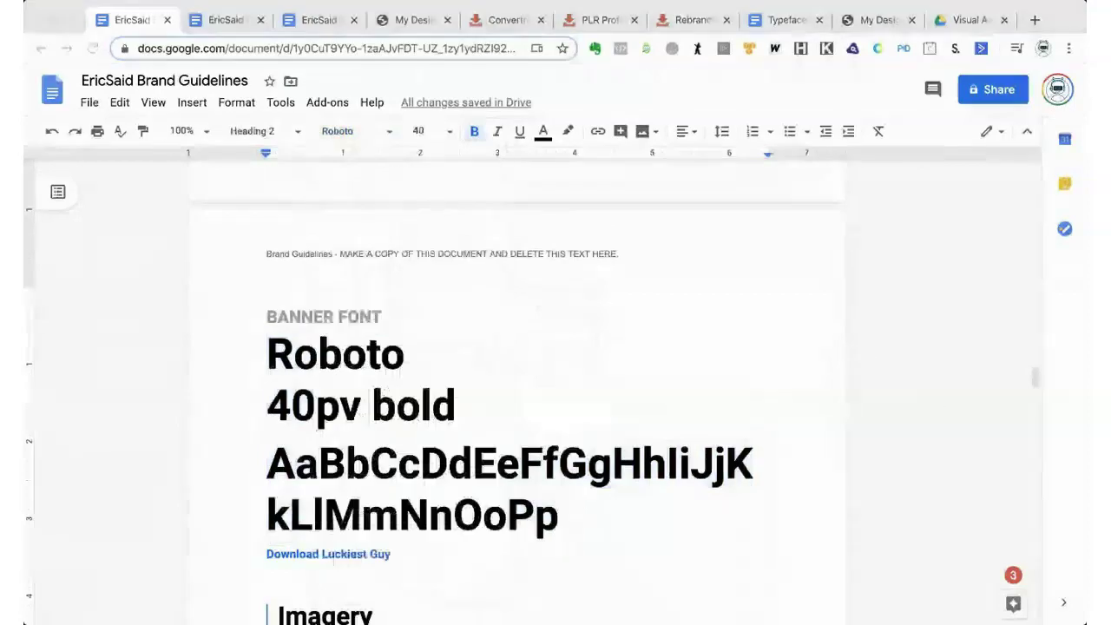
pyautogui.scroll(-1, 655, 366)
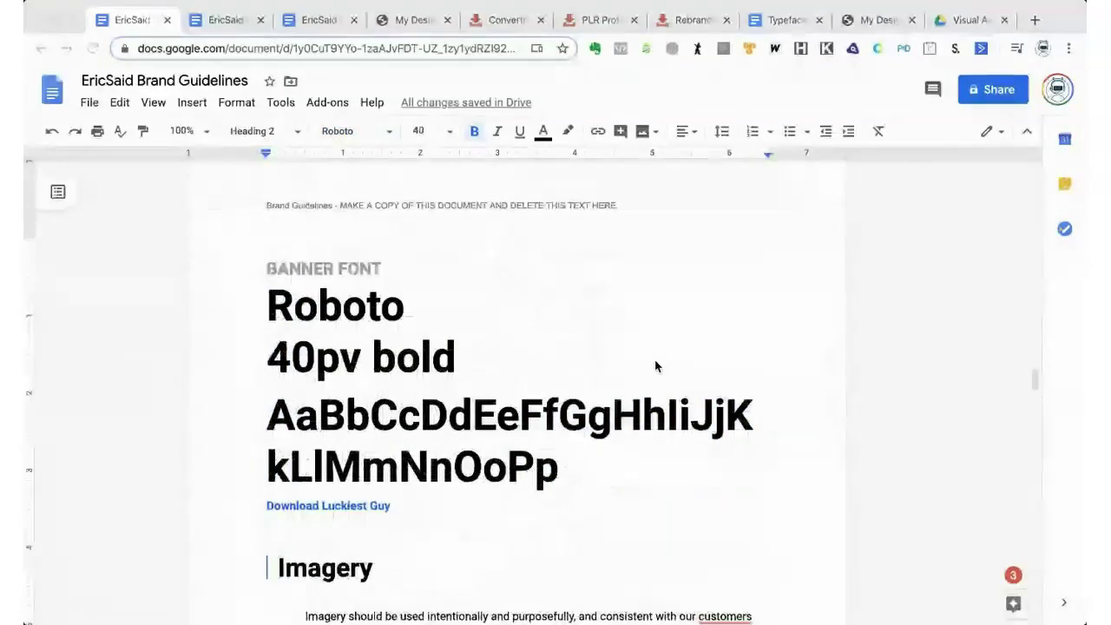
pyautogui.scroll(-2, 608, 313)
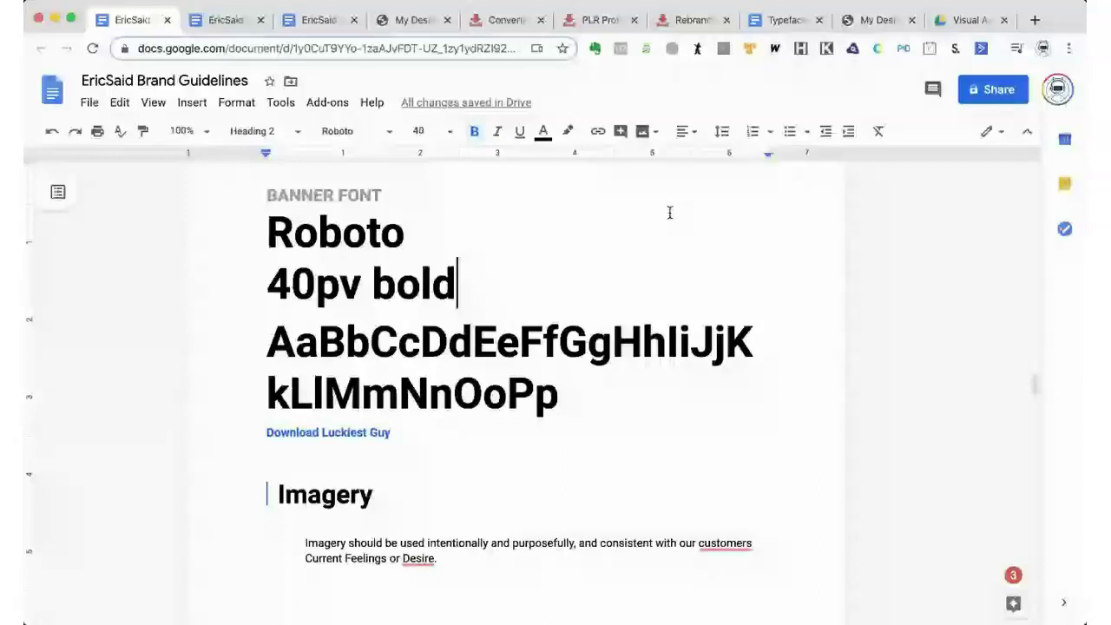
# - Switch to the PLR Profits page and examine how the brand typefaces and colors are used in its headings, paragraphs and sidebar
pyautogui.press('super+6')
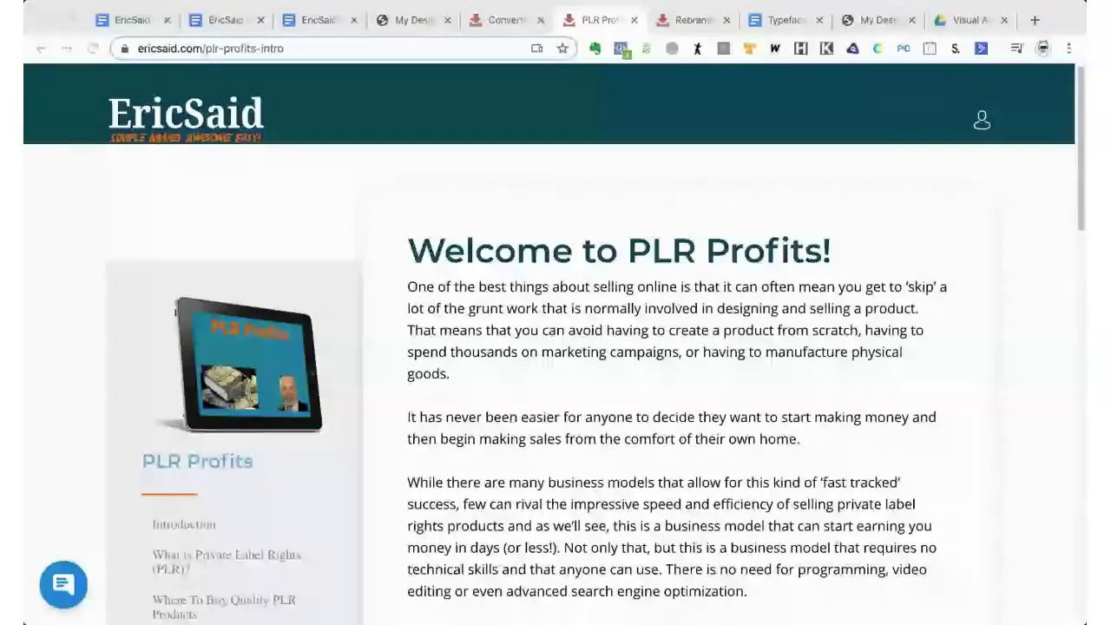
pyautogui.click(727, 112)
pyautogui.click(733, 212)
pyautogui.scroll(-1, 734, 213)
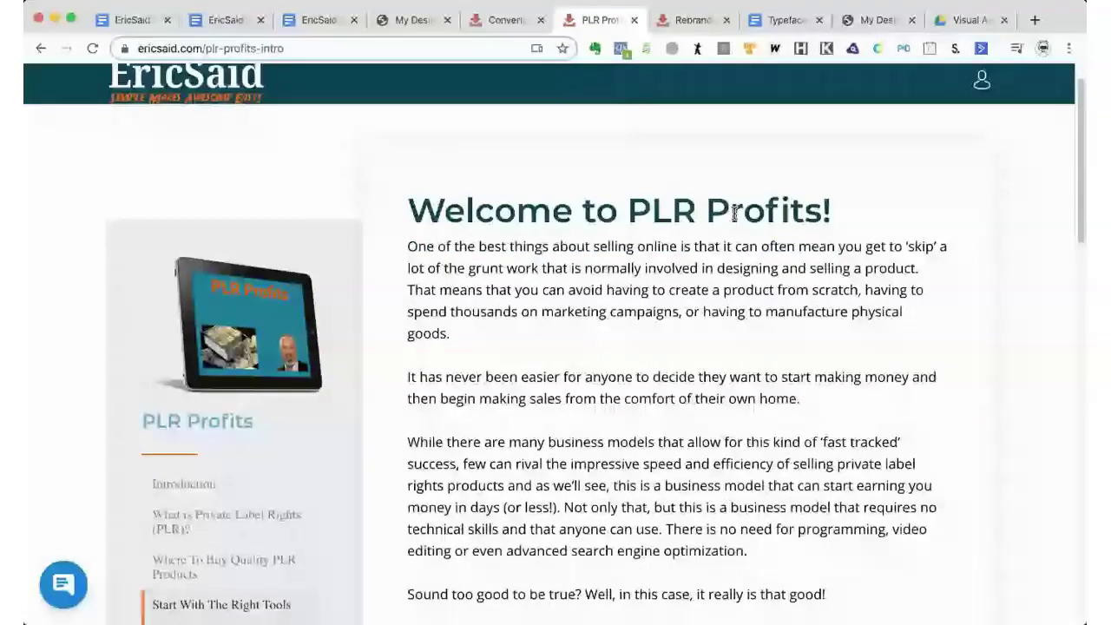
pyautogui.scroll(-1, 593, 313)
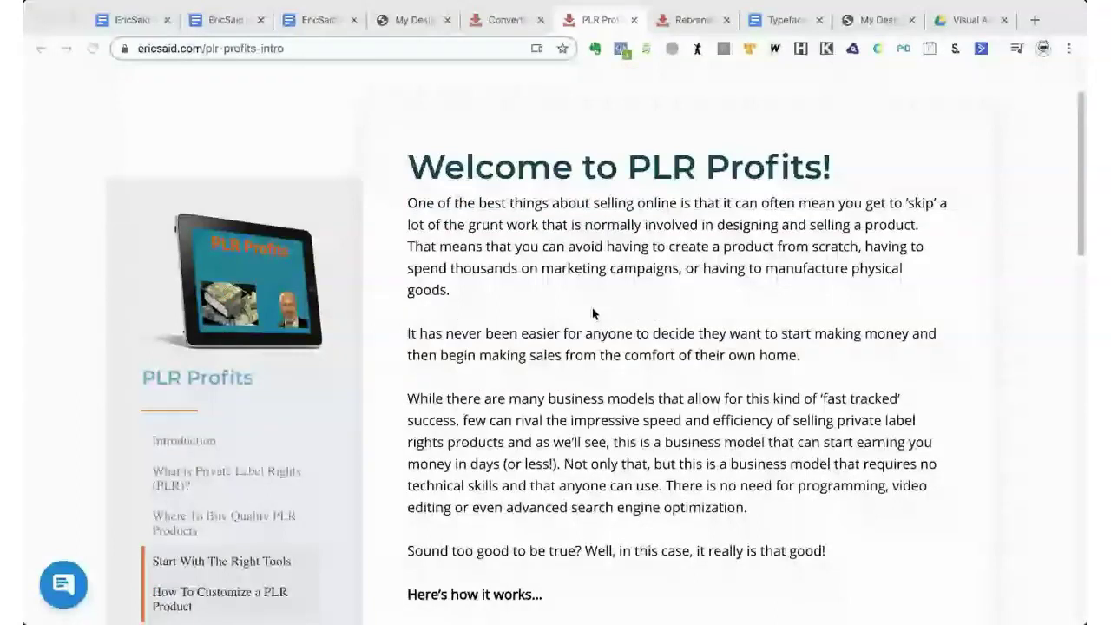
pyautogui.scroll(-10, 804, 249)
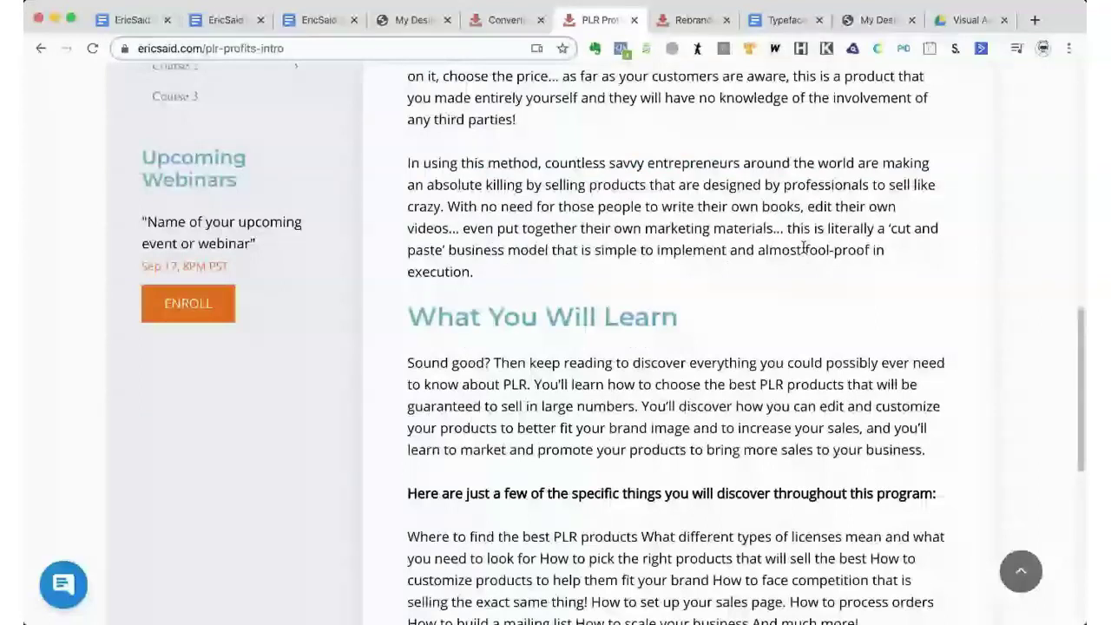
pyautogui.scroll(-2, 803, 249)
pyautogui.tripleClick(686, 231)
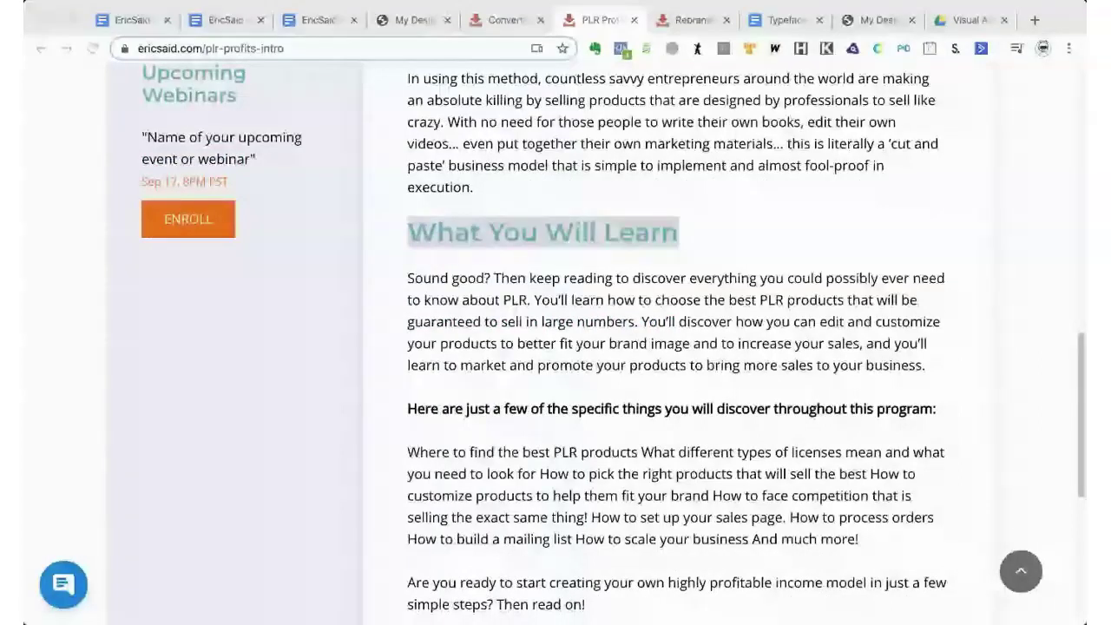
pyautogui.scroll(7, 693, 300)
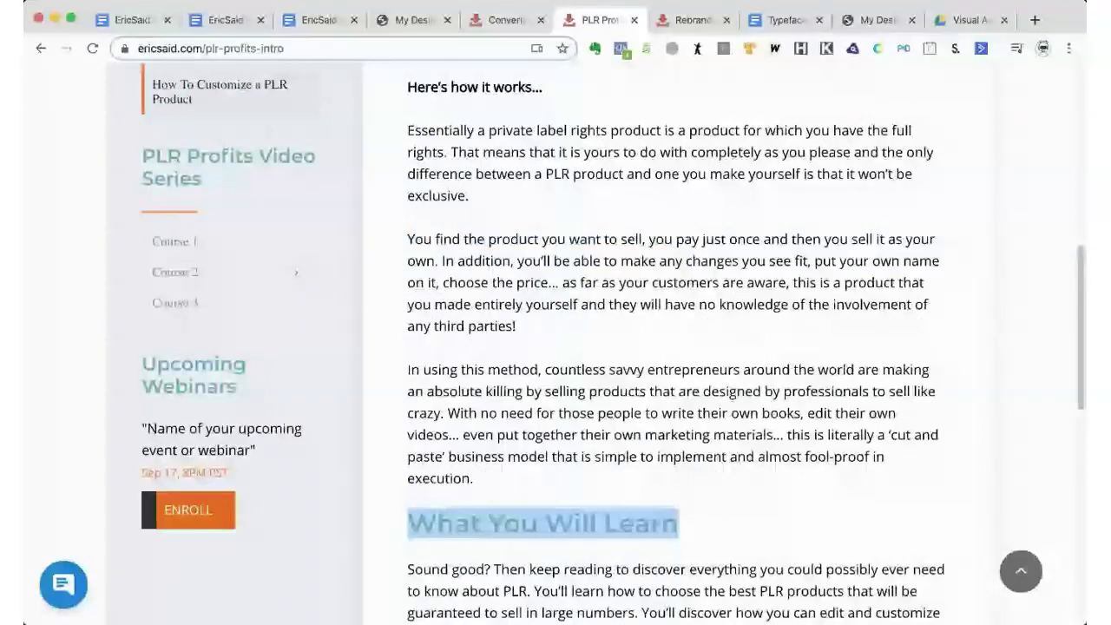
pyautogui.scroll(5, 232, 350)
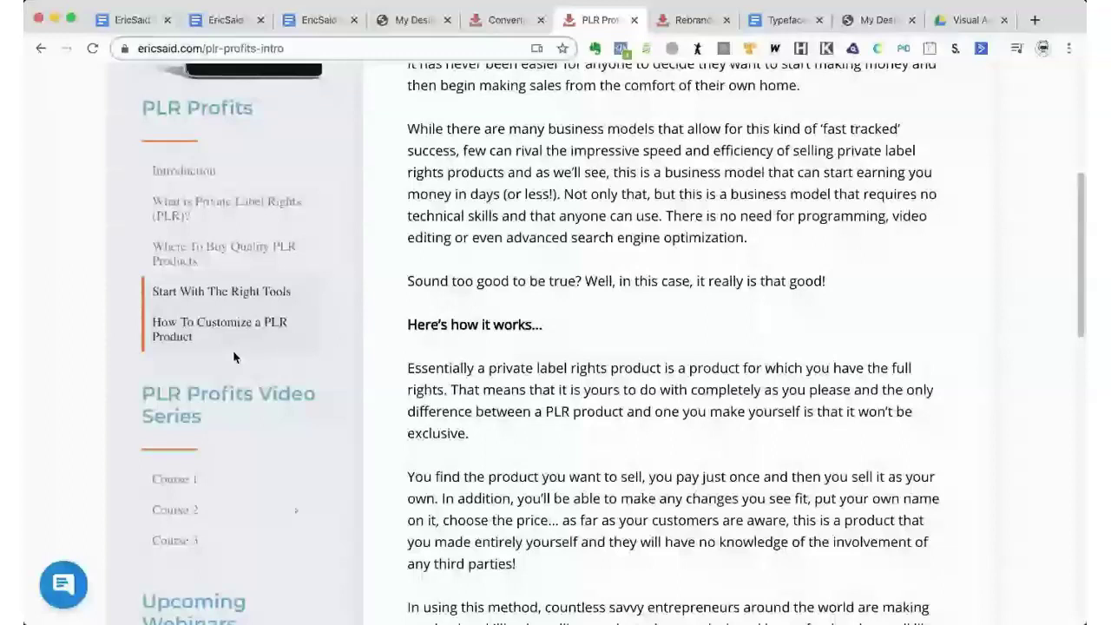
pyautogui.scroll(-1, 816, 341)
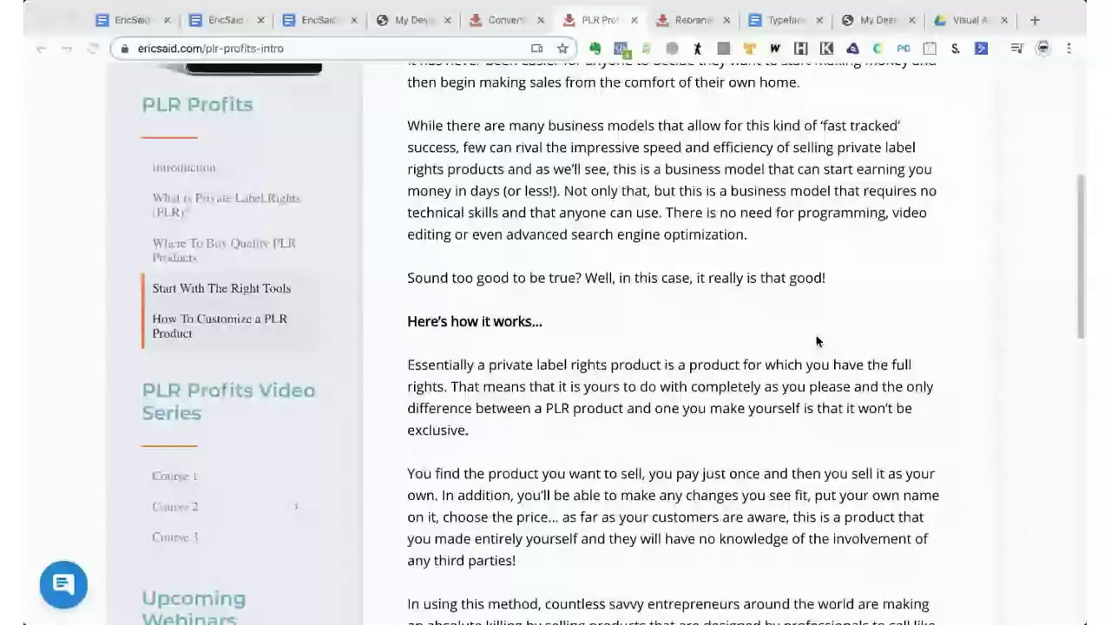
pyautogui.scroll(4, 815, 341)
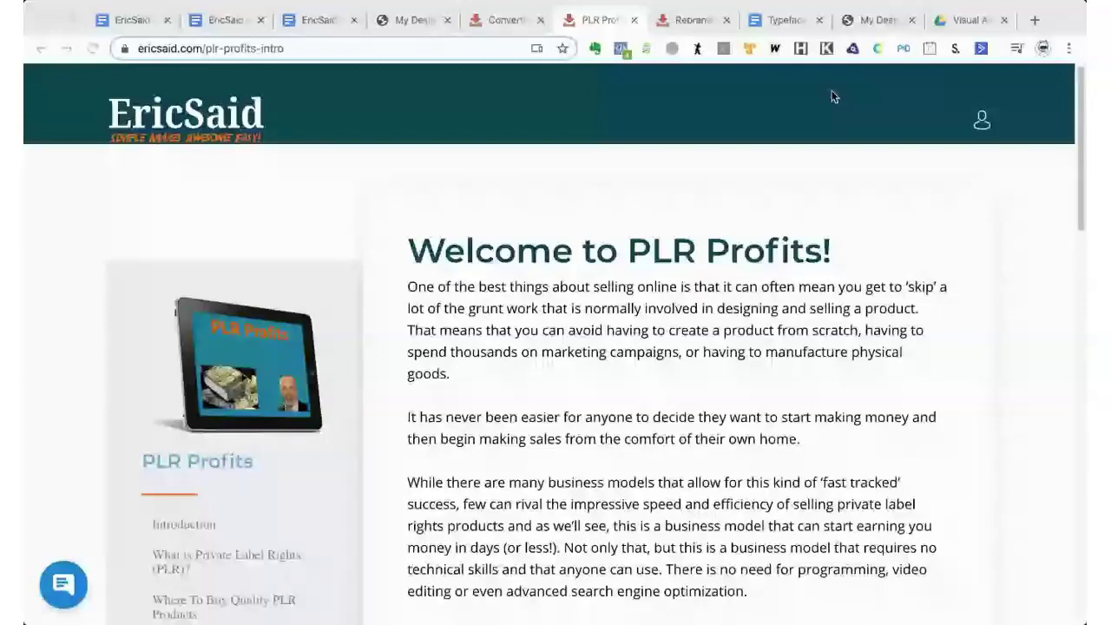
# - Return to EricSaid Brand Guidelines and review the typeface samples and the hero, other and product image sections
pyautogui.click(149, 28)
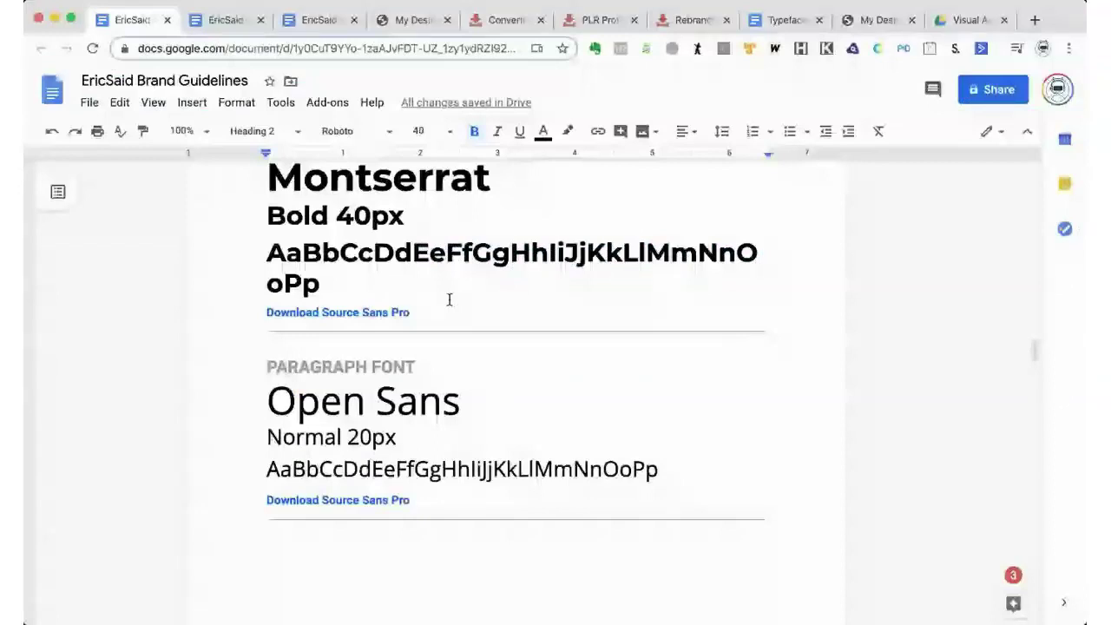
pyautogui.scroll(-2, 309, 337)
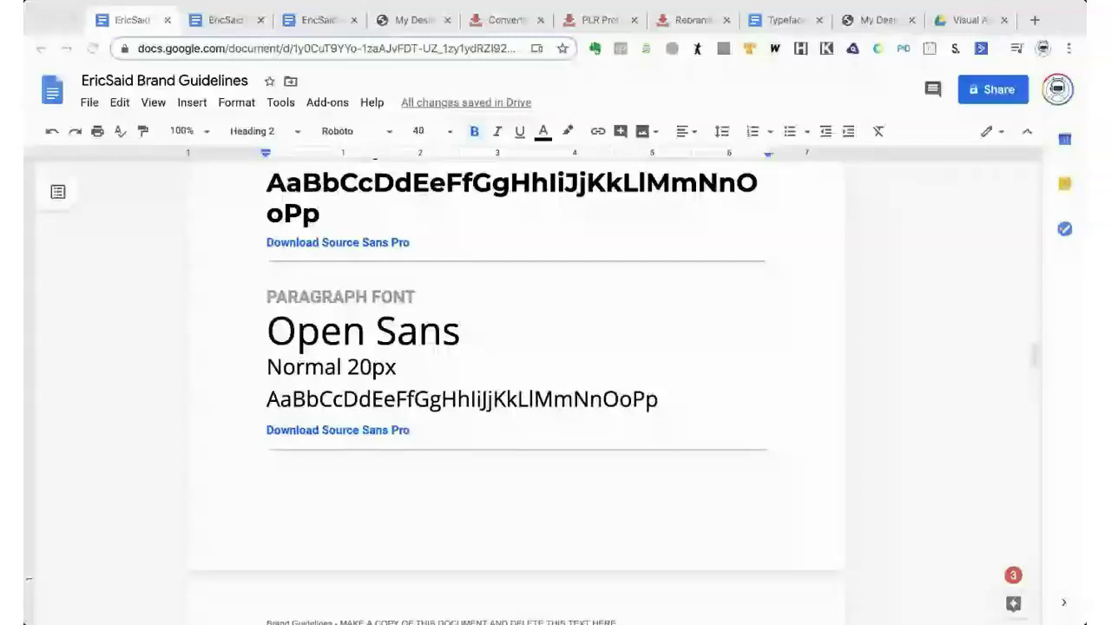
pyautogui.scroll(-3, 707, 451)
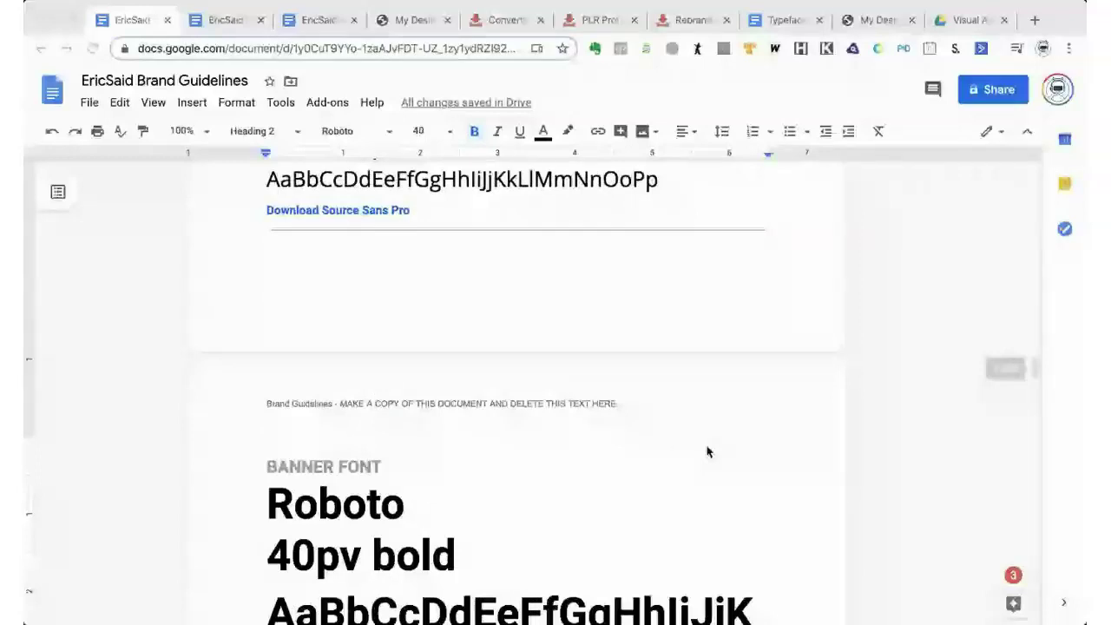
pyautogui.scroll(2, 707, 451)
pyautogui.scroll(-8, 706, 451)
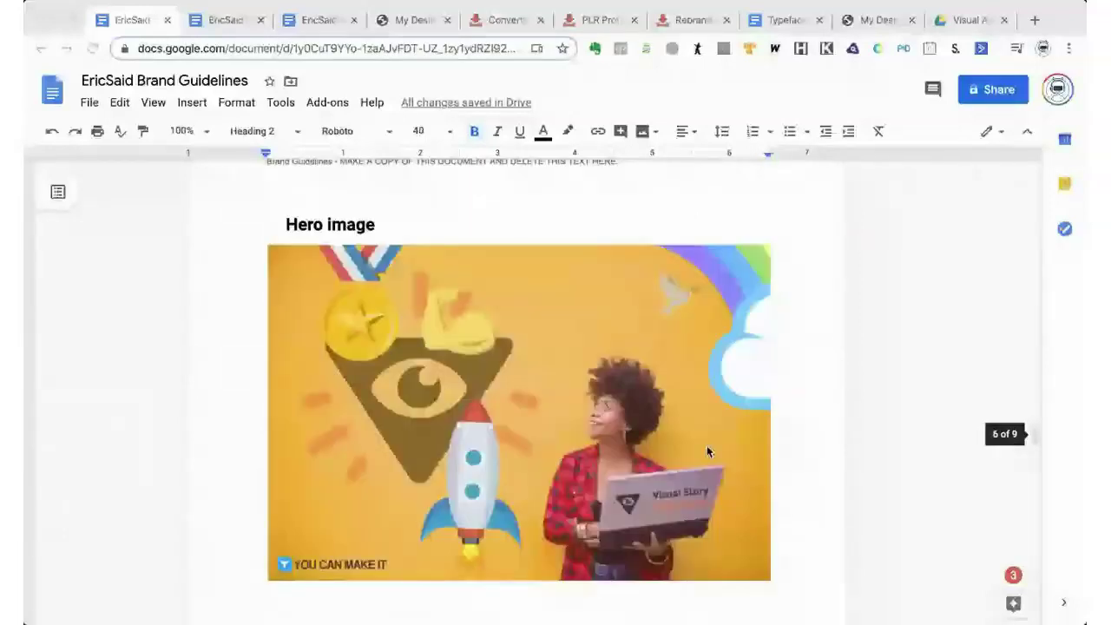
pyautogui.scroll(-5, 707, 451)
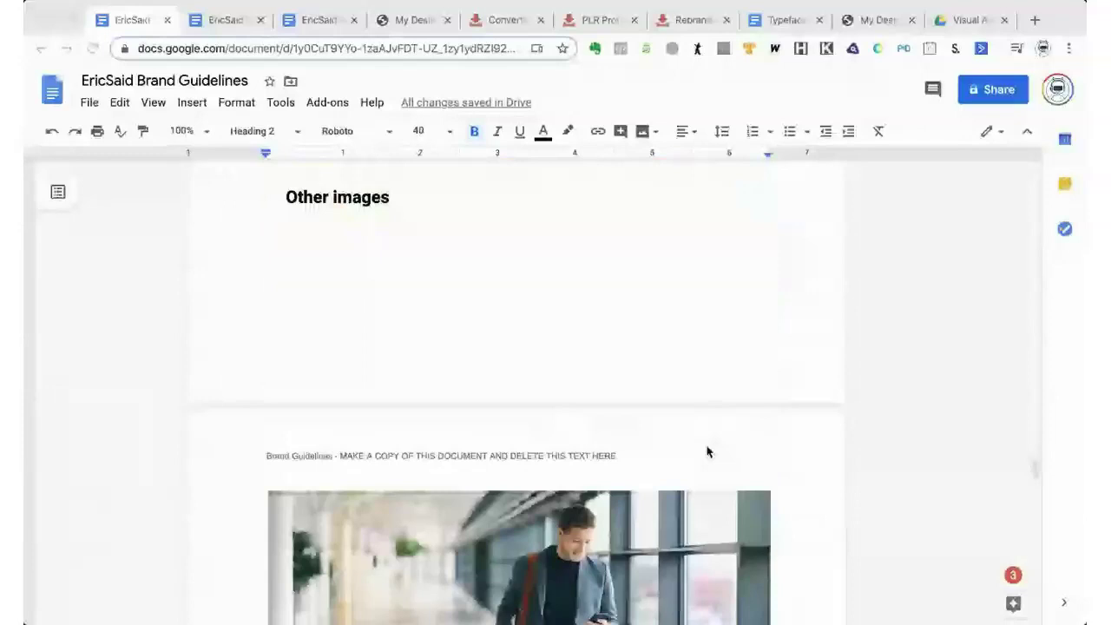
pyautogui.scroll(-3, 707, 451)
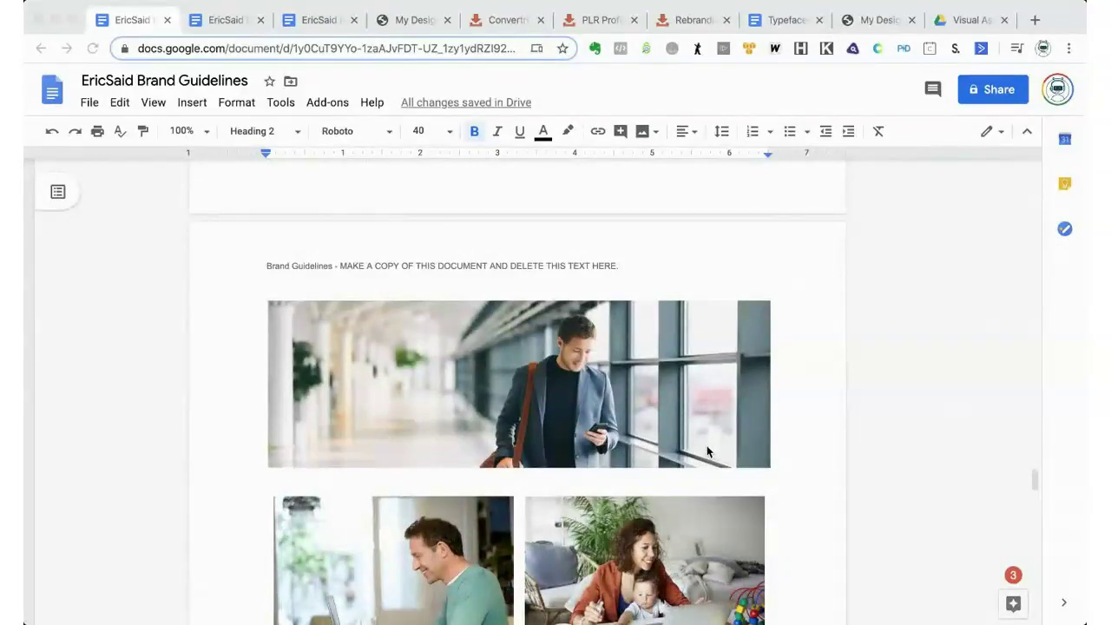
pyautogui.scroll(7, 706, 445)
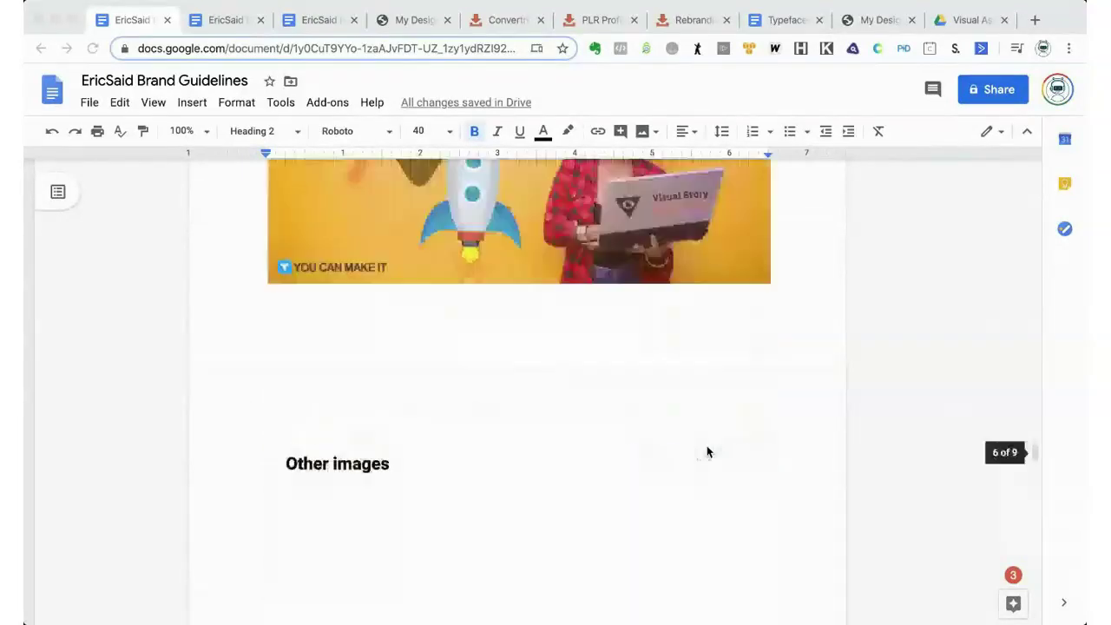
pyautogui.scroll(-4, 707, 445)
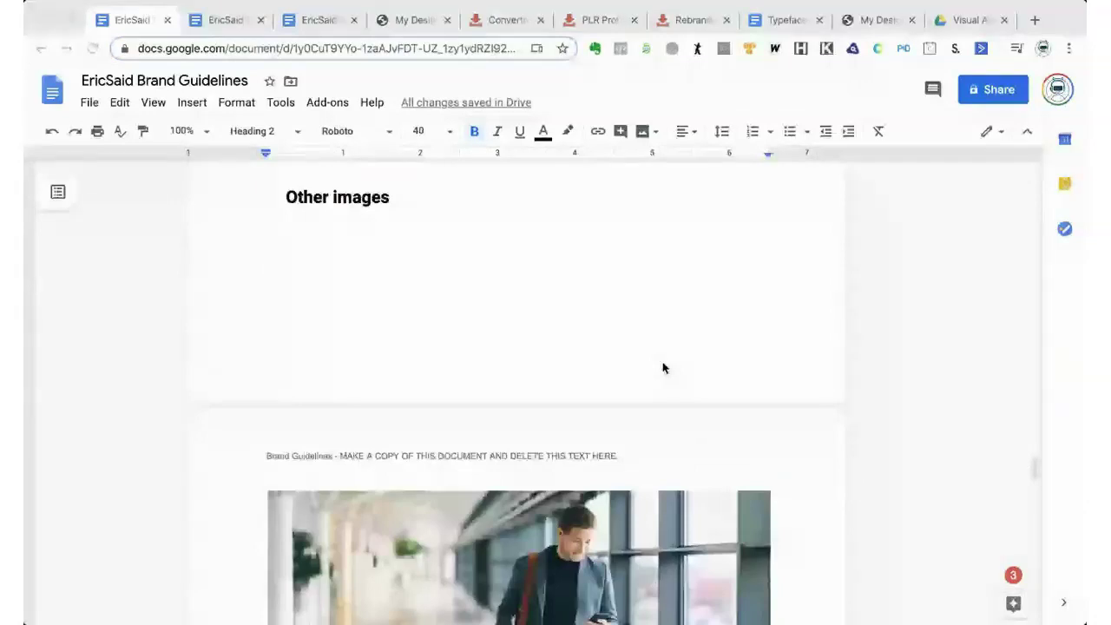
pyautogui.scroll(8, 662, 368)
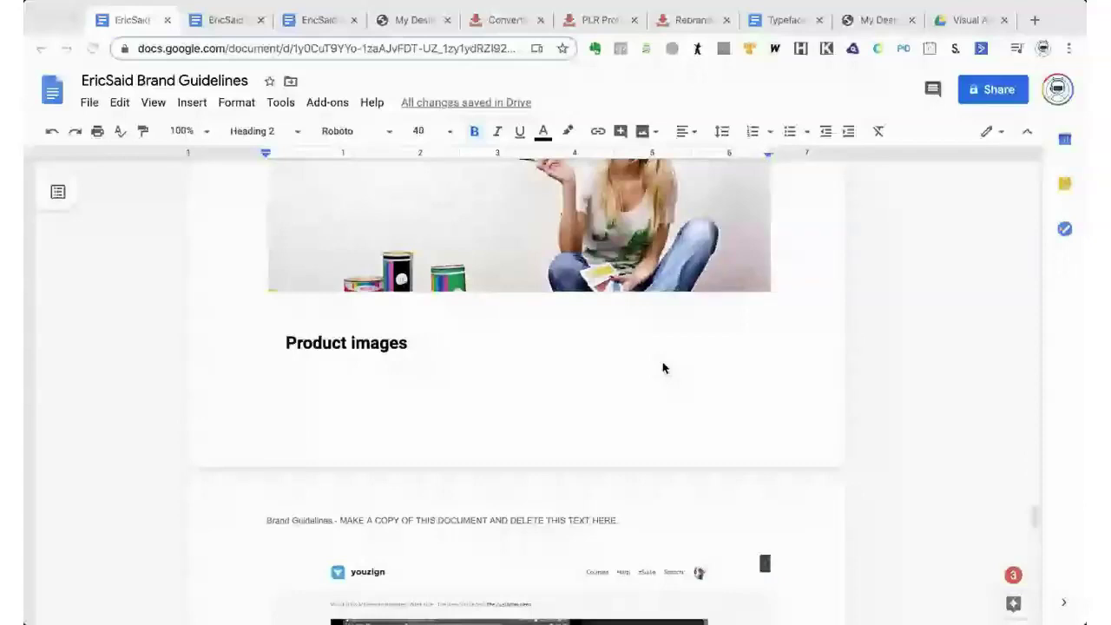
pyautogui.scroll(2, 662, 368)
pyautogui.scroll(5, 662, 368)
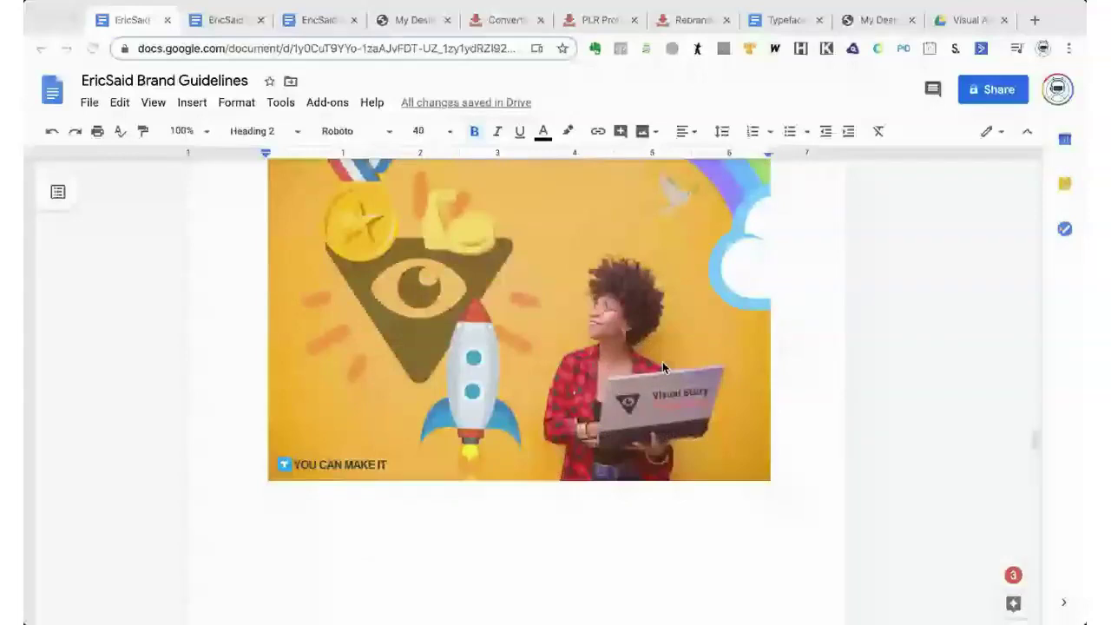
# - Examine the sample hero image in the Imagery section and the space before the Other images heading
pyautogui.scroll(-1, 662, 368)
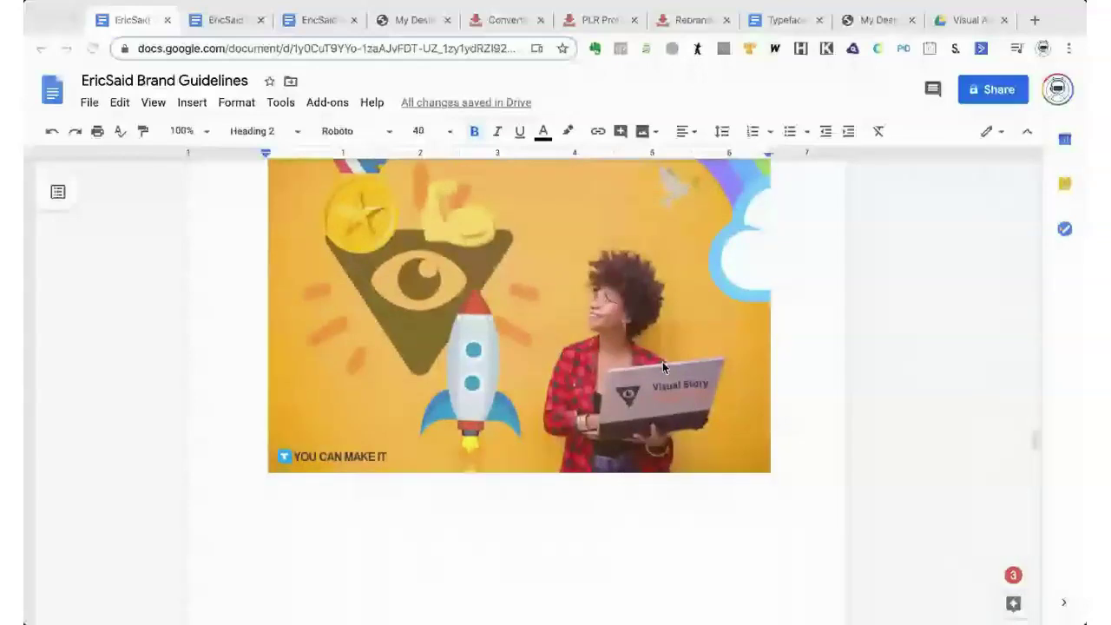
pyautogui.scroll(-1, 662, 368)
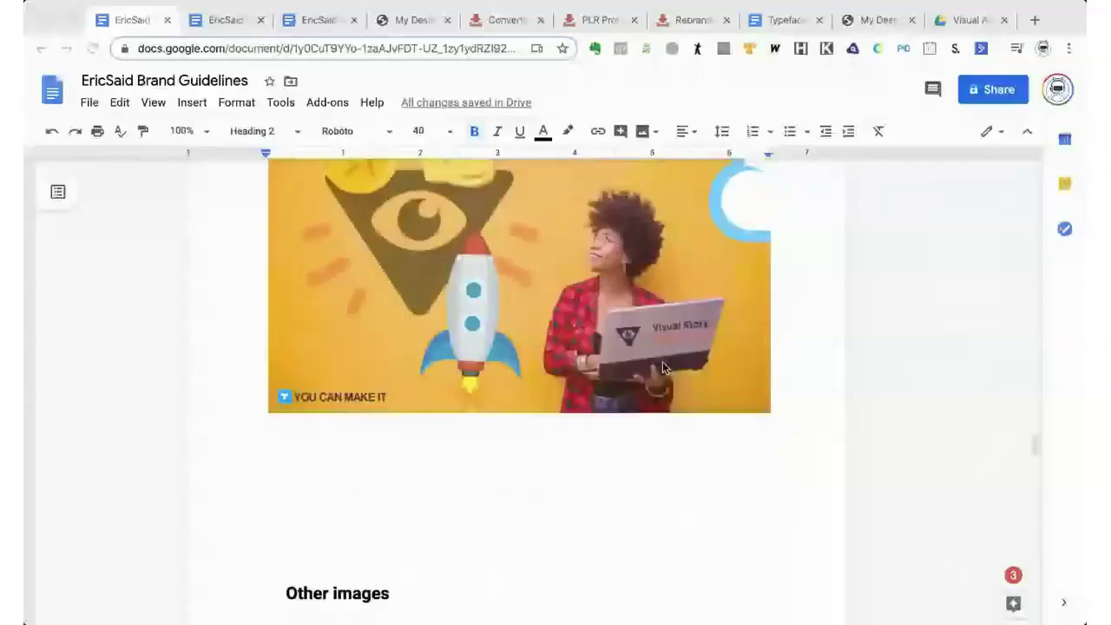
pyautogui.scroll(-1, 662, 368)
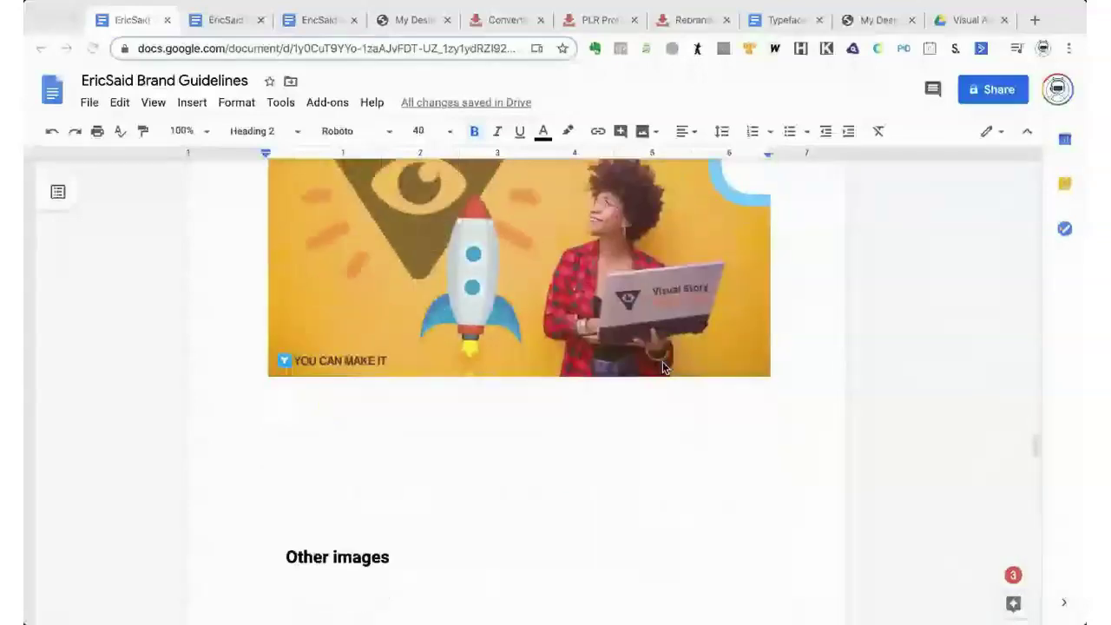
pyautogui.scroll(-1, 662, 365)
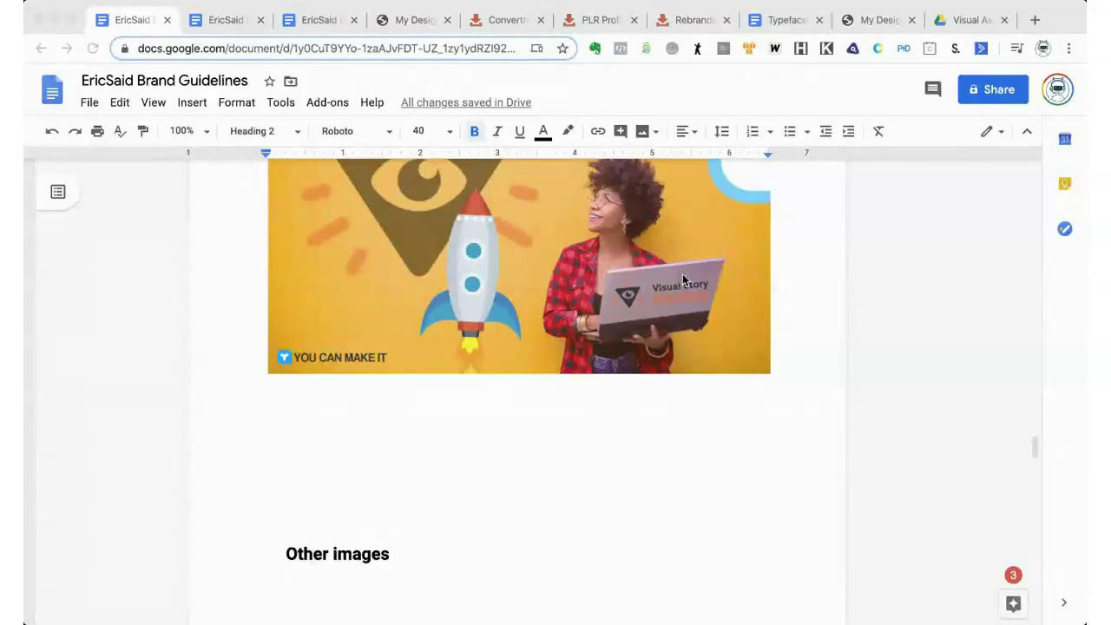
pyautogui.scroll(1, 682, 273)
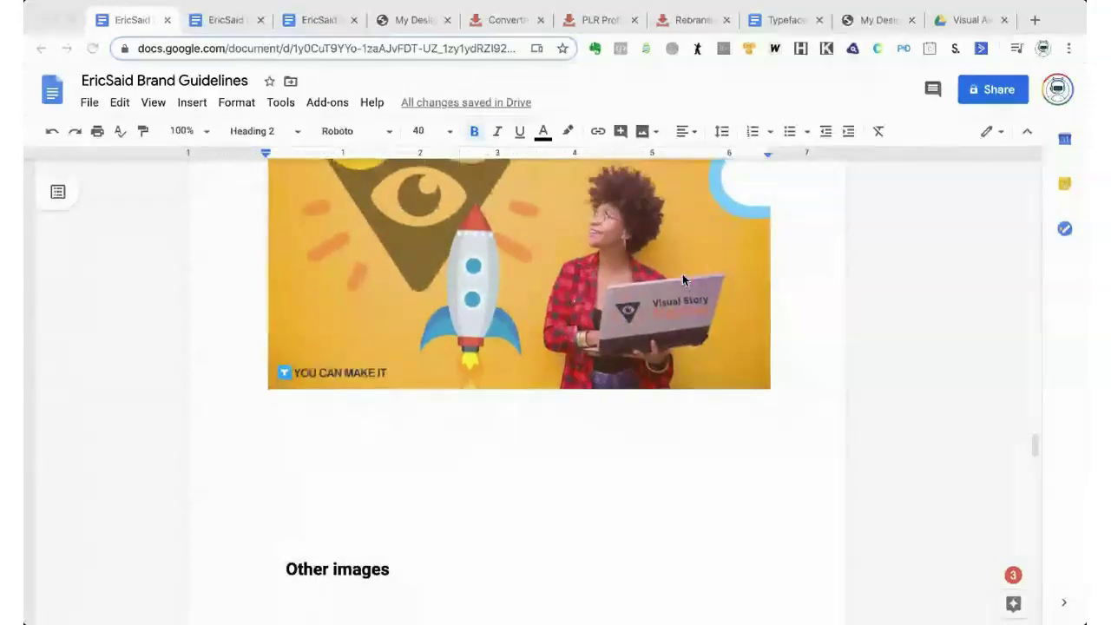
pyautogui.scroll(-1, 682, 274)
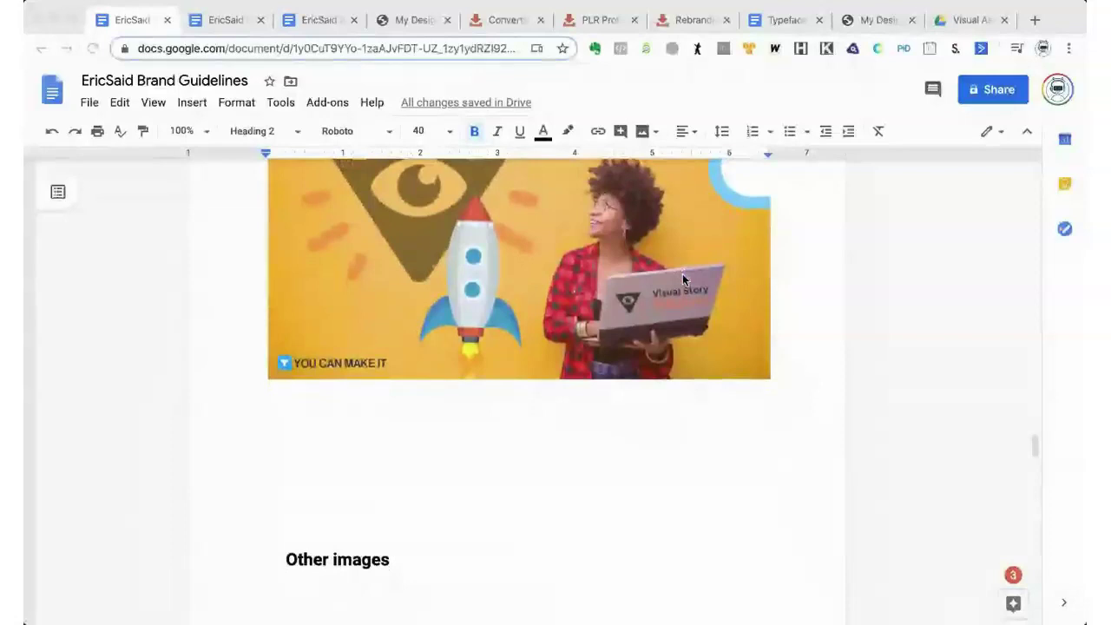
pyautogui.scroll(3, 683, 280)
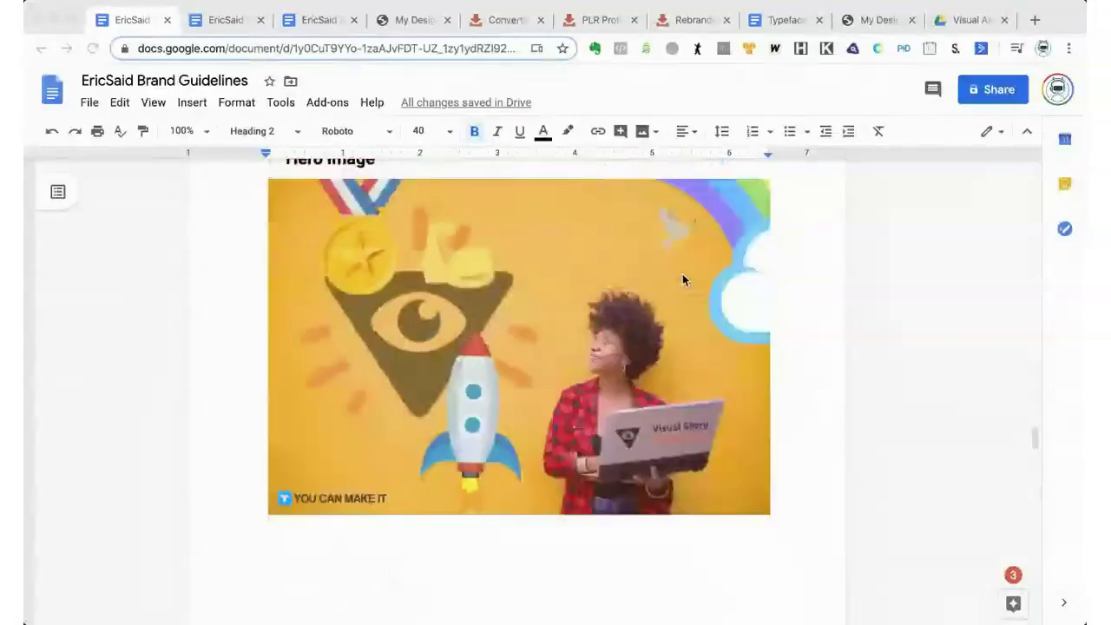
pyautogui.scroll(-1, 682, 276)
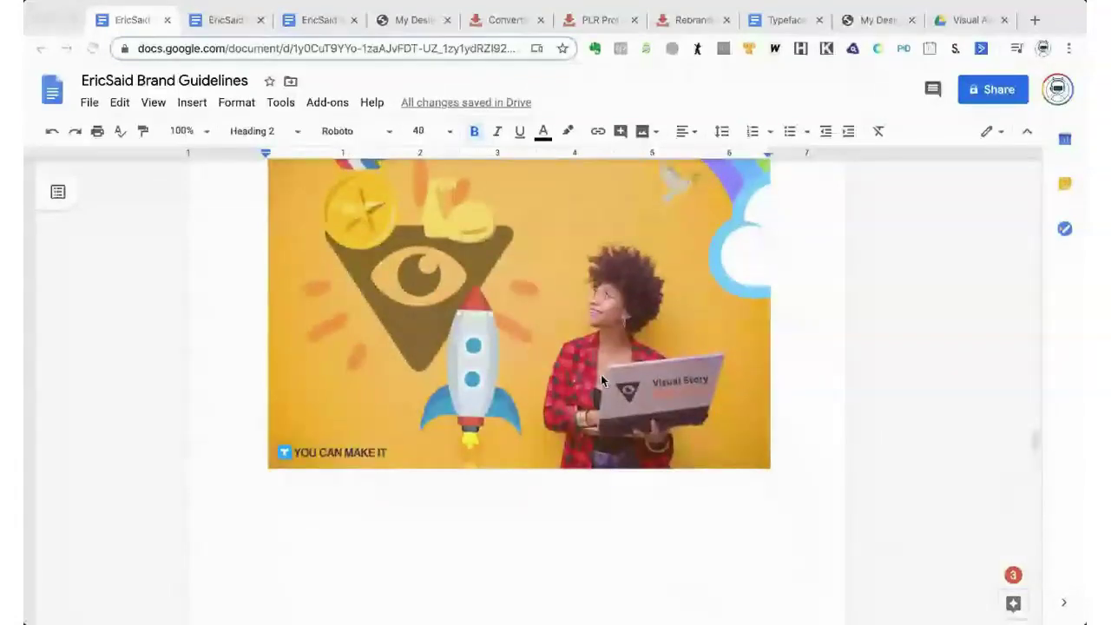
# - Review the sample photos in the Other images section, from the end of the hero image to the Product images heading
pyautogui.scroll(-1, 603, 380)
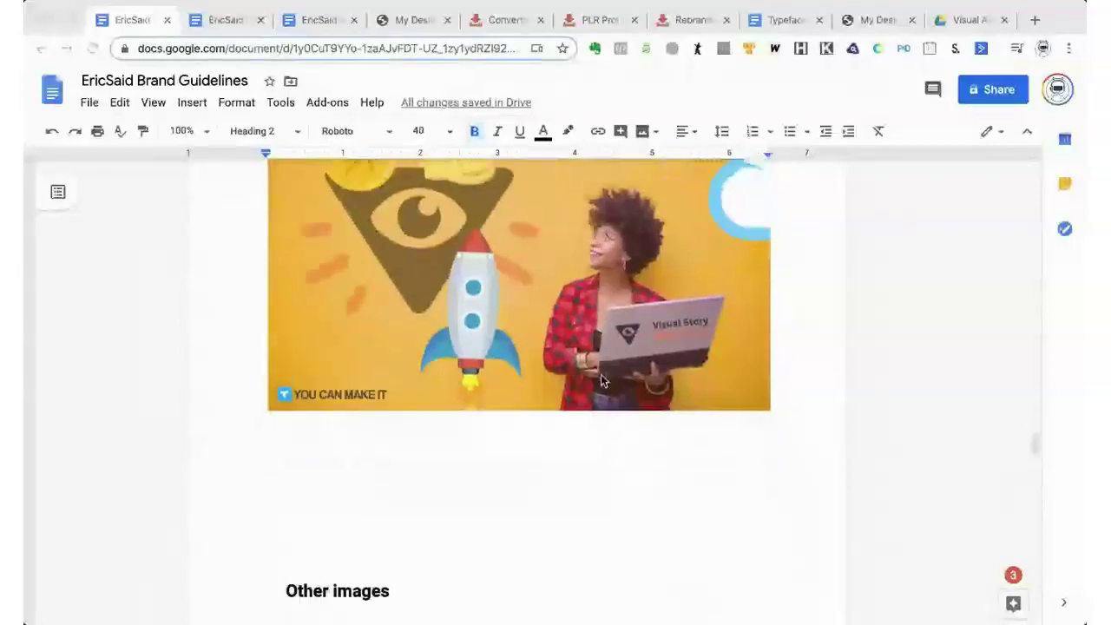
pyautogui.scroll(-1, 602, 380)
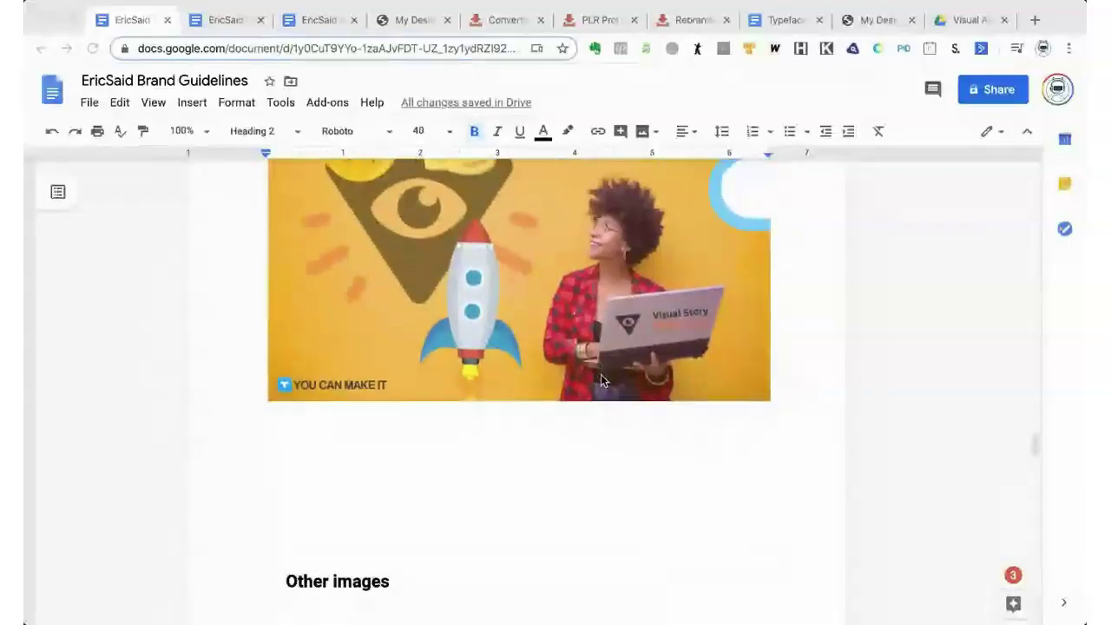
pyautogui.scroll(1, 625, 356)
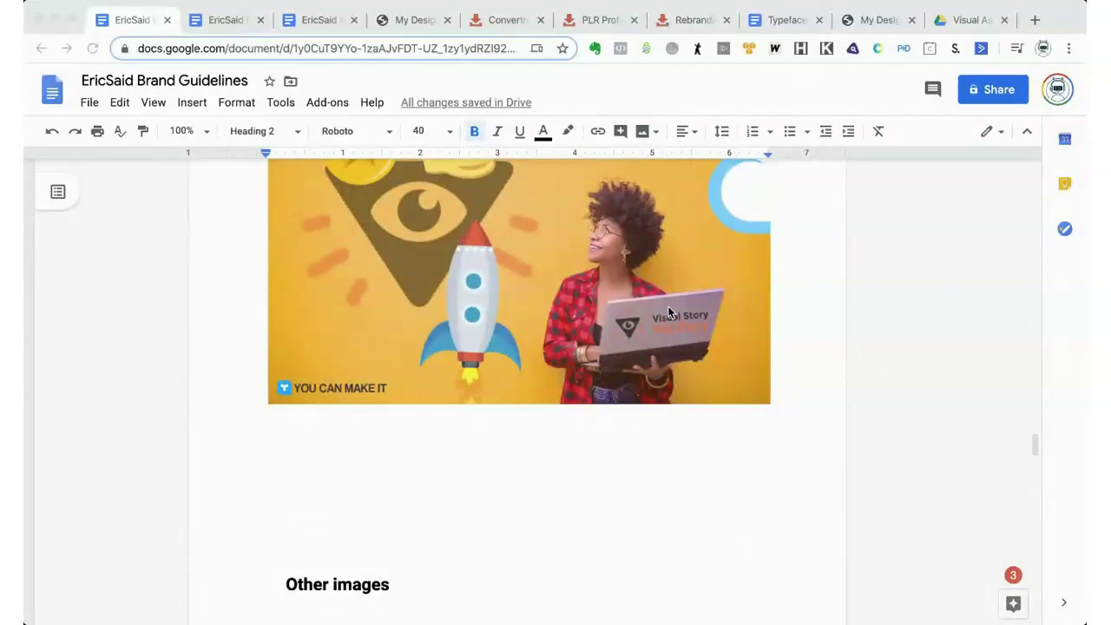
pyautogui.scroll(-10, 668, 312)
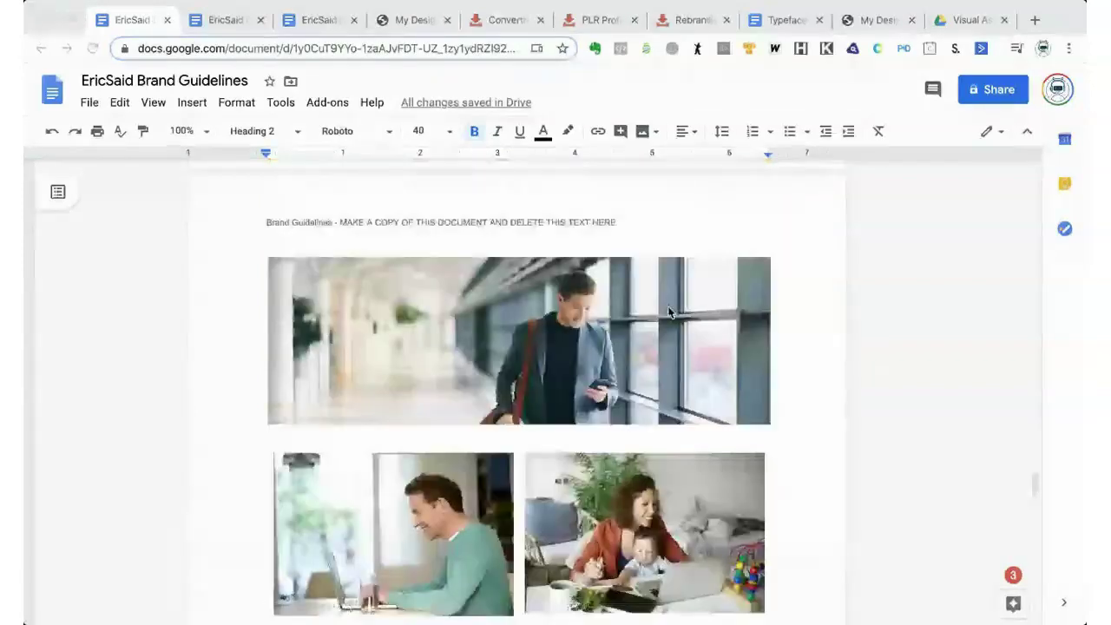
pyautogui.scroll(-1, 669, 312)
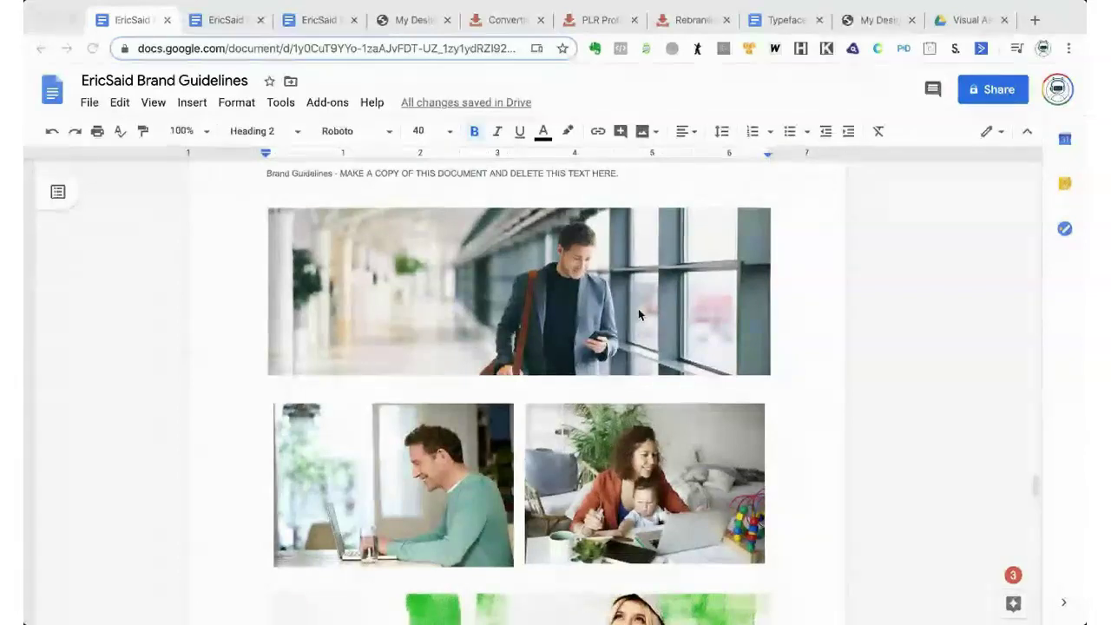
pyautogui.scroll(-1, 638, 311)
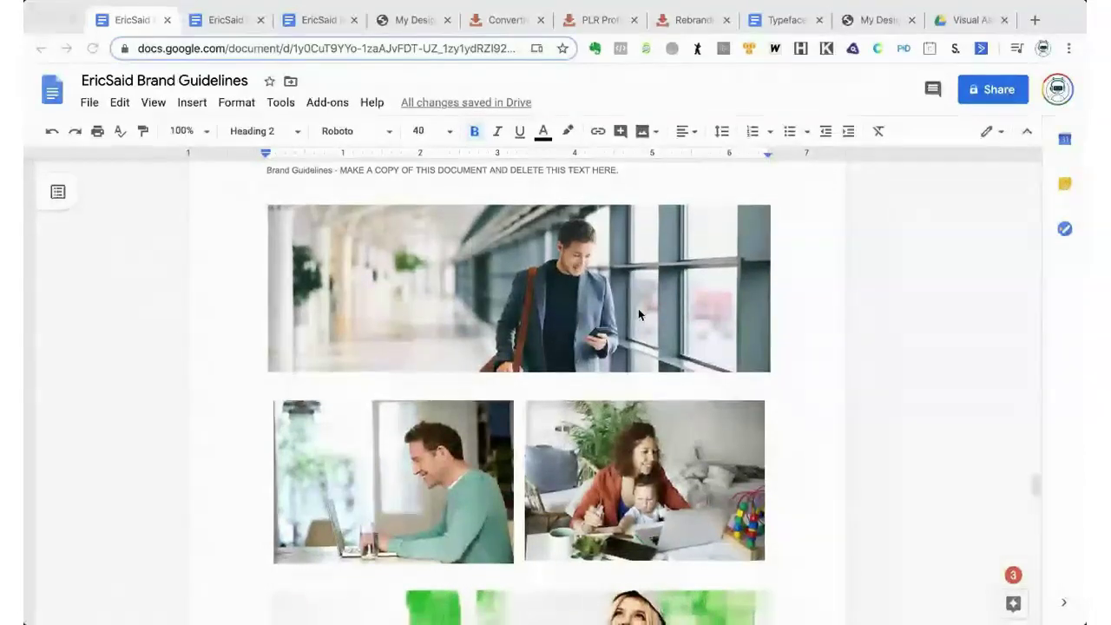
pyautogui.scroll(-2, 639, 314)
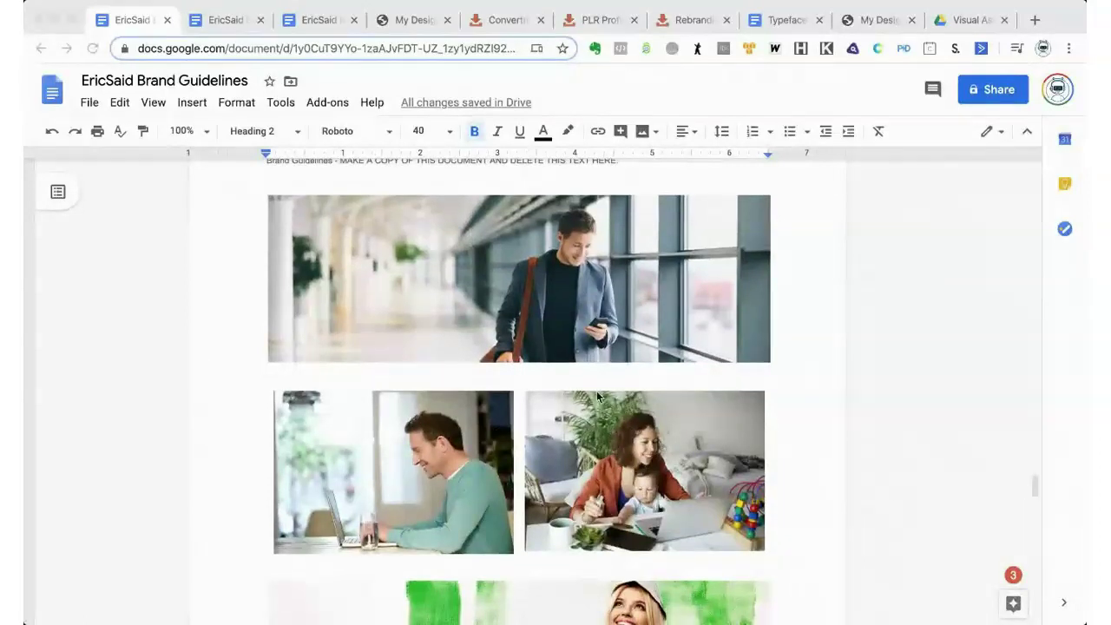
pyautogui.scroll(-3, 596, 390)
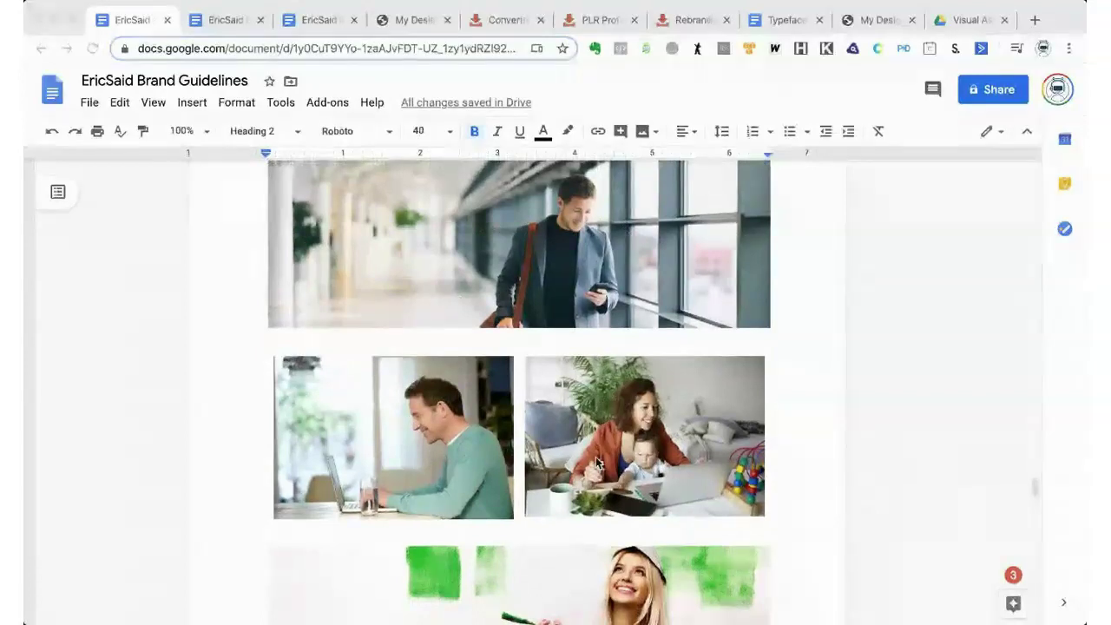
pyautogui.scroll(-3, 596, 462)
pyautogui.scroll(-10, 595, 460)
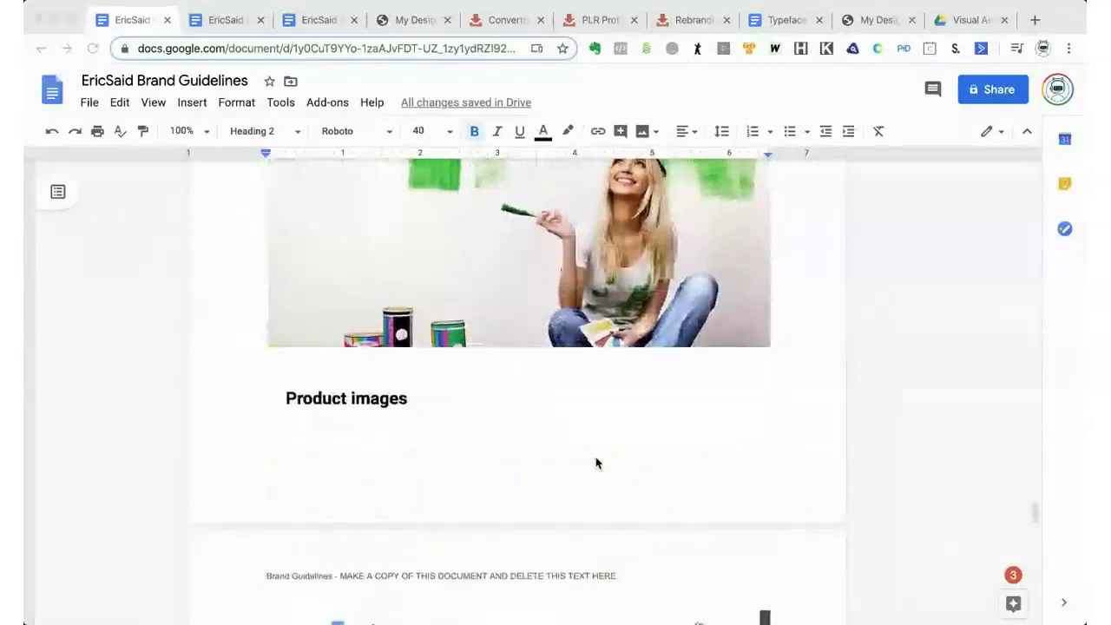
pyautogui.scroll(10, 596, 462)
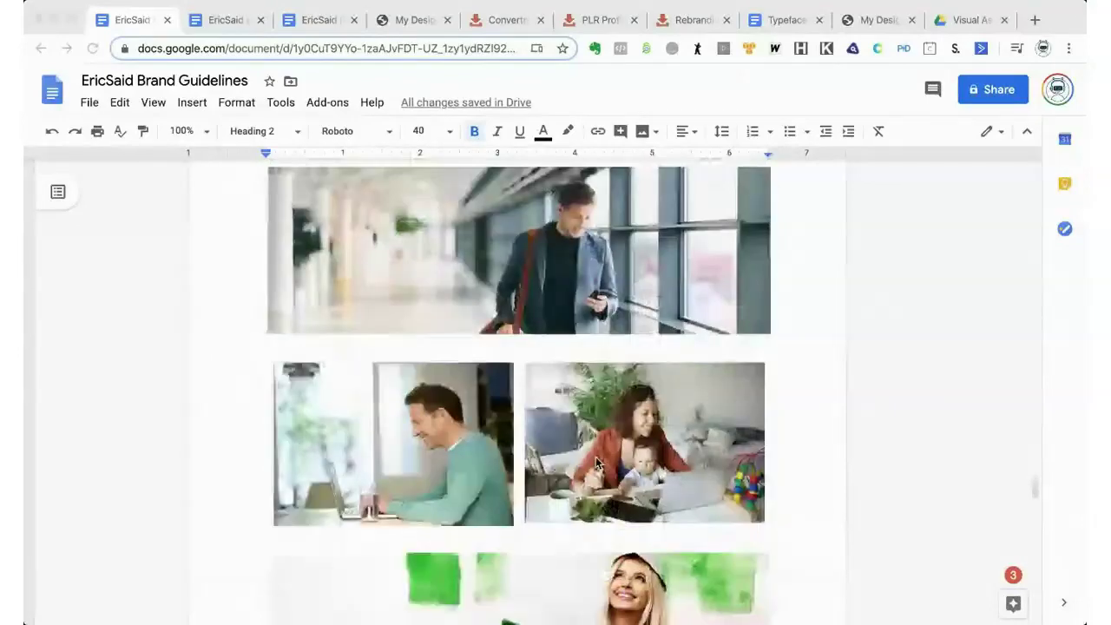
pyautogui.scroll(3, 595, 463)
pyautogui.scroll(-4, 596, 462)
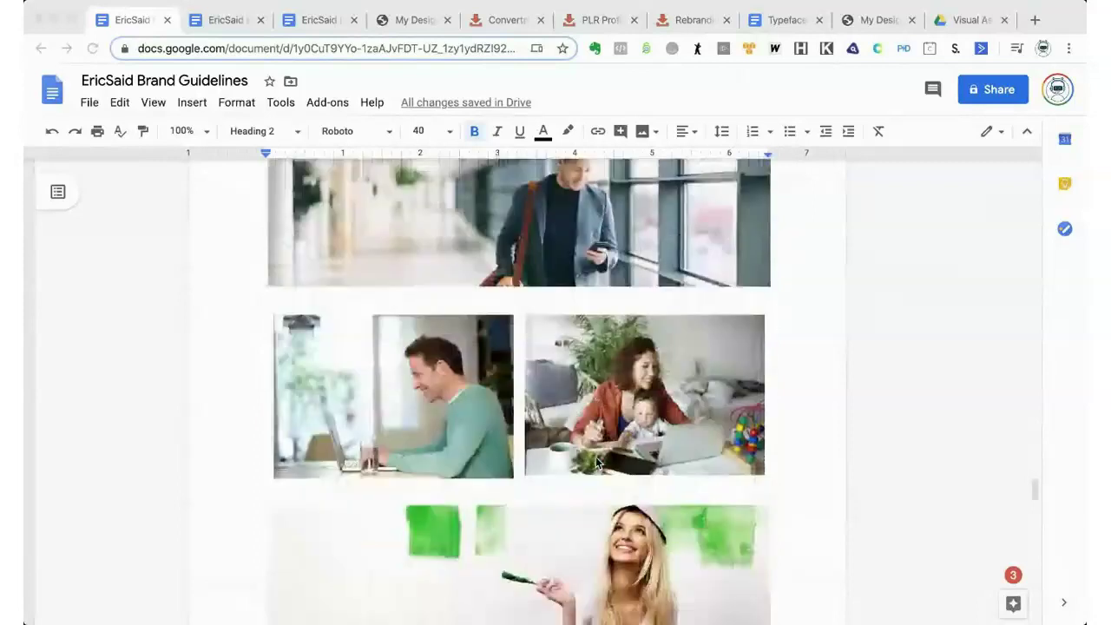
pyautogui.scroll(-9, 595, 462)
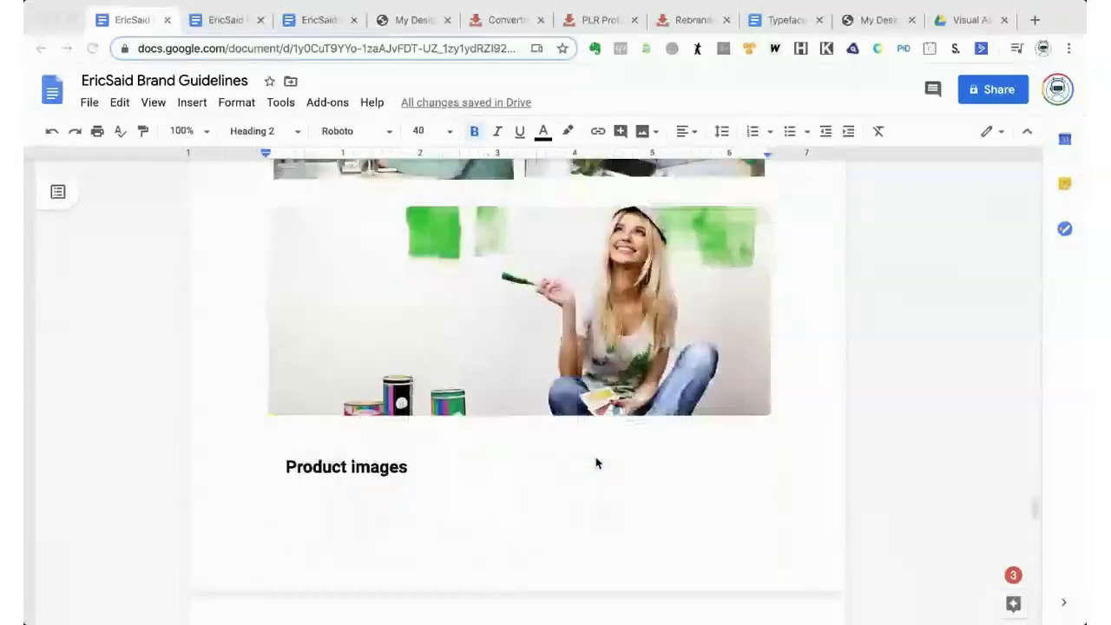
# - Examine the course page screenshots and laptop photo under Product images, checking the PLR Profits page in between
pyautogui.scroll(-12, 596, 463)
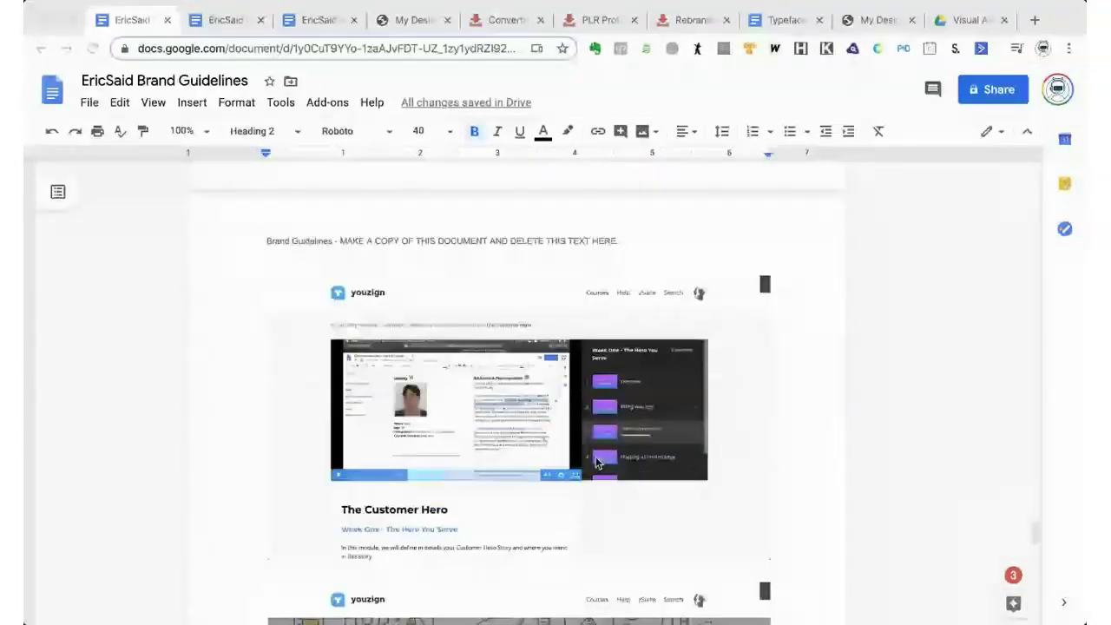
pyautogui.scroll(-3, 595, 463)
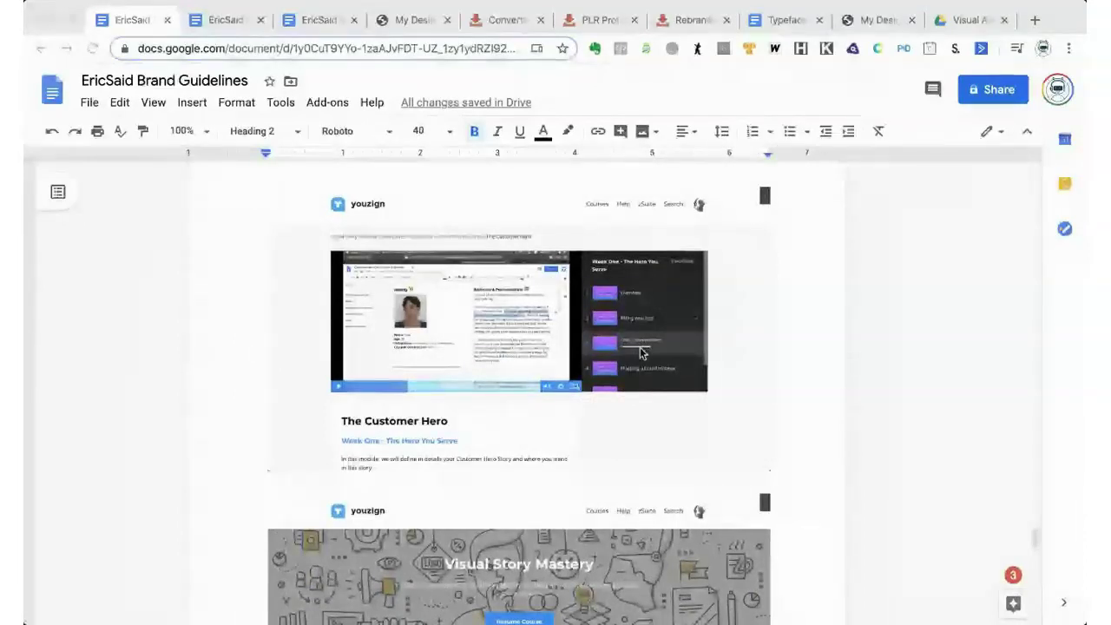
pyautogui.scroll(-1, 640, 350)
pyautogui.scroll(-4, 538, 321)
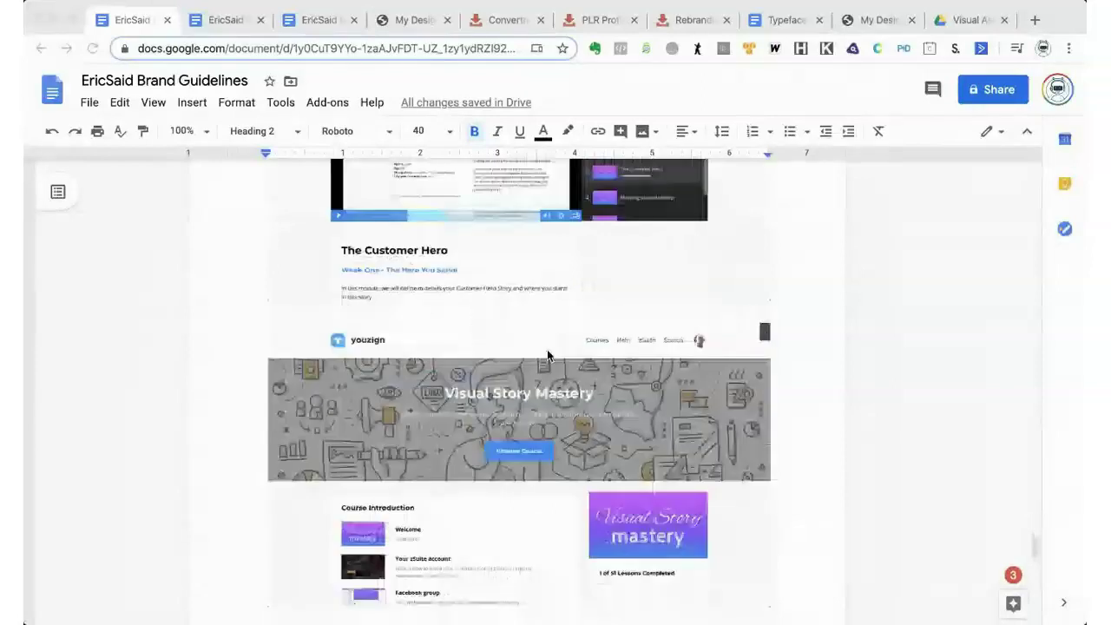
pyautogui.scroll(-3, 547, 355)
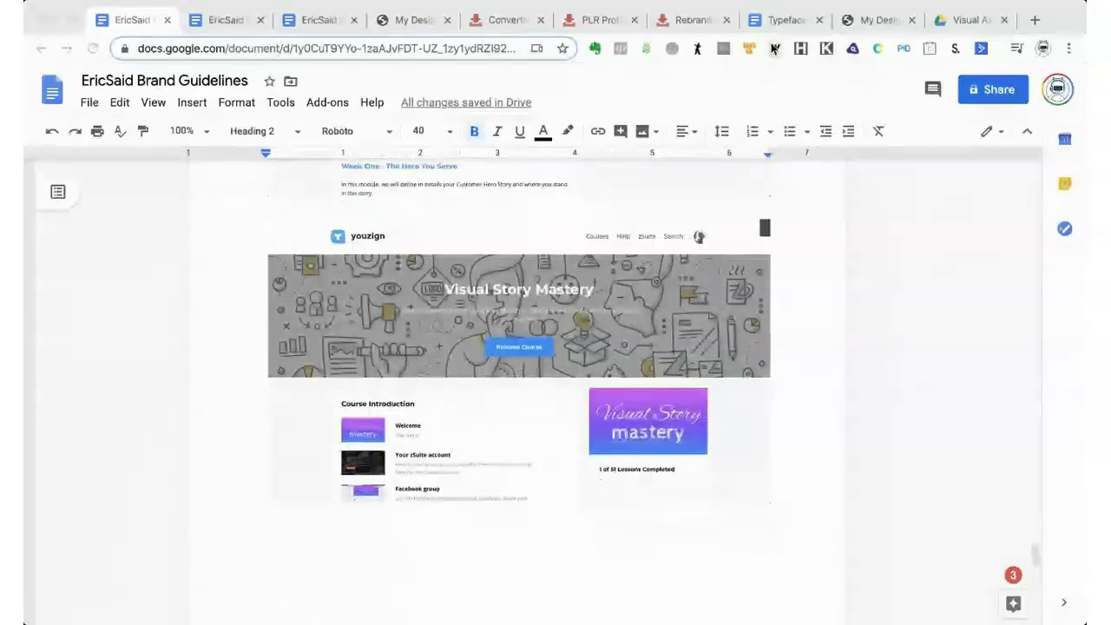
pyautogui.click(590, 20)
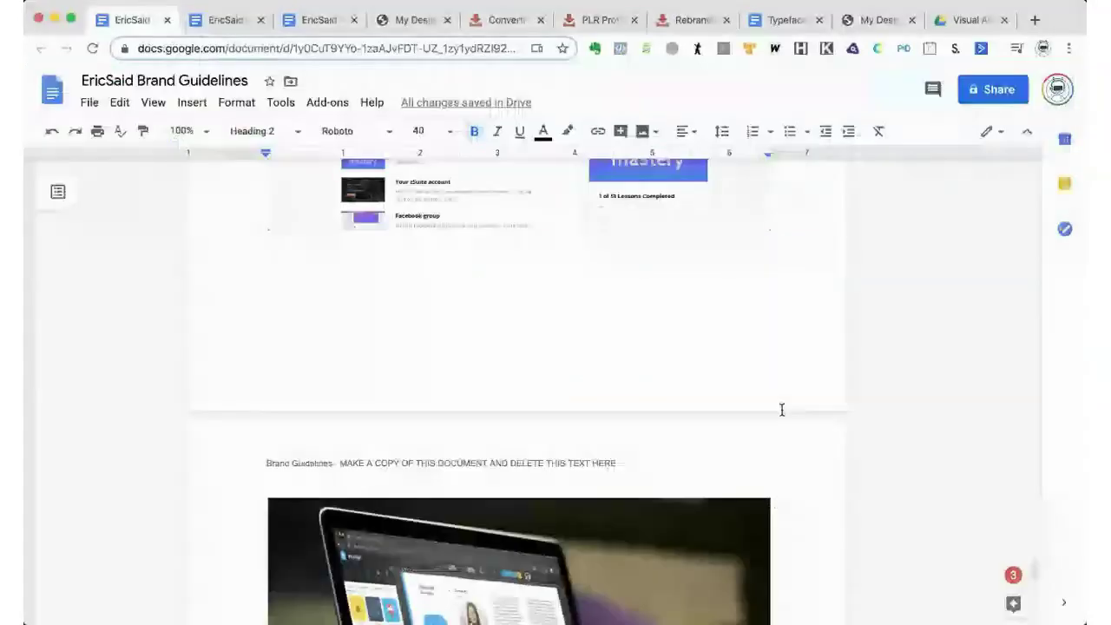
pyautogui.scroll(-7, 781, 410)
pyautogui.scroll(7, 781, 410)
pyautogui.scroll(10, 781, 410)
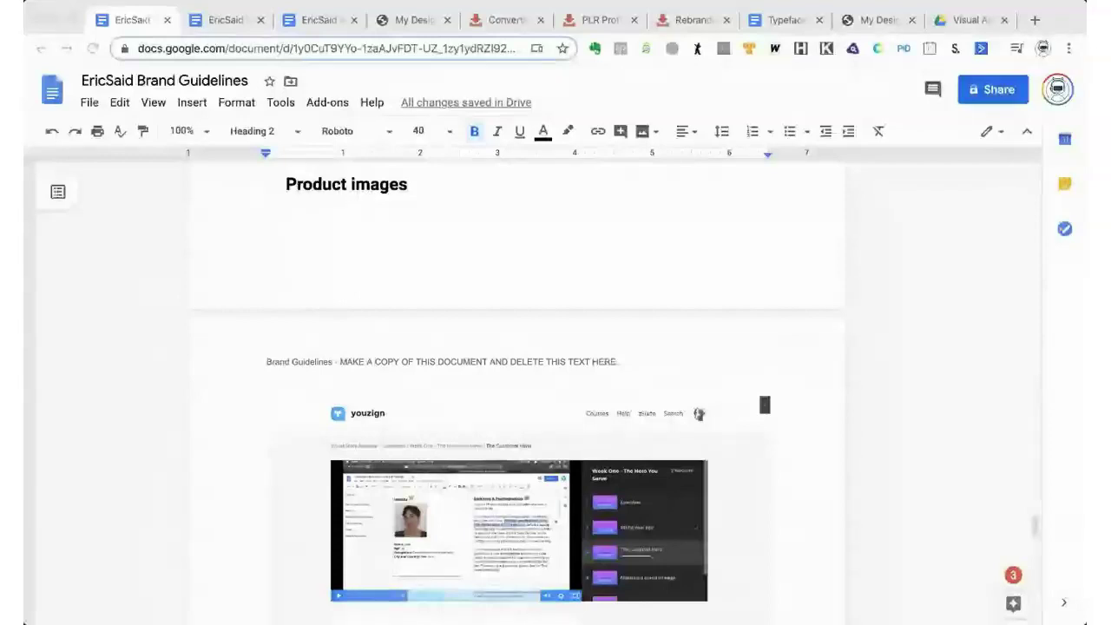
# - Switch to the Youzign design containing the My Big Idea layout and its color swatches
pyautogui.click(870, 21)
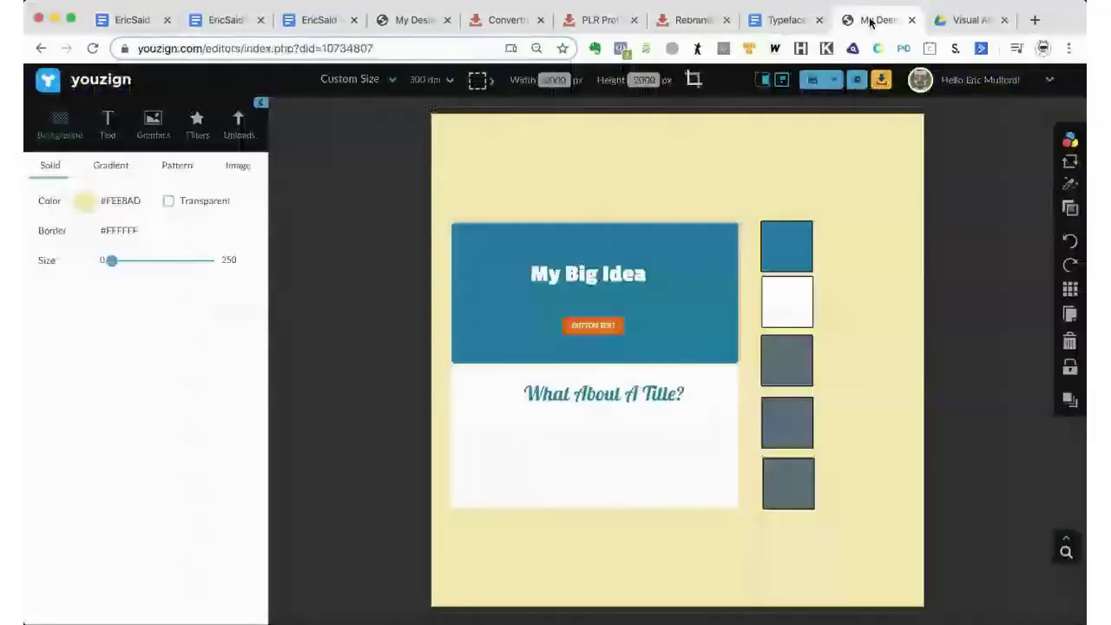